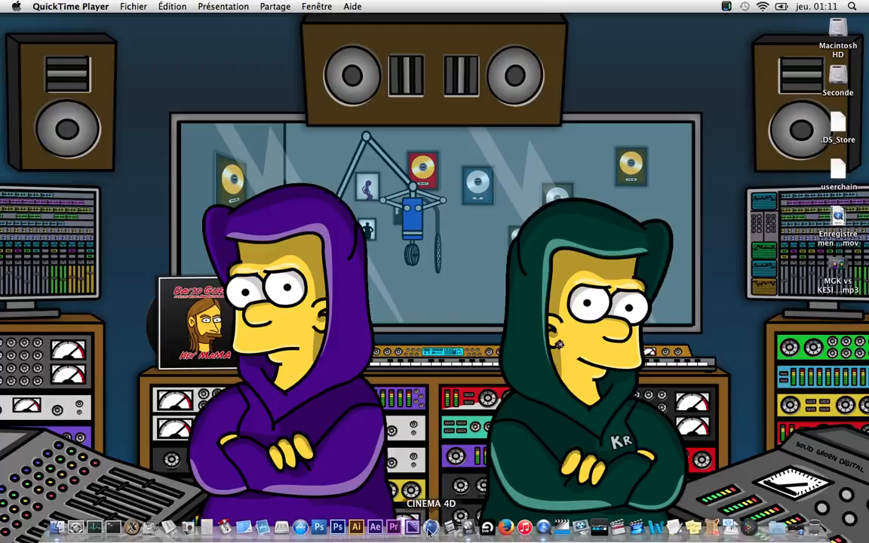
# - Switch to Logic Pro
pyautogui.click(459, 524)
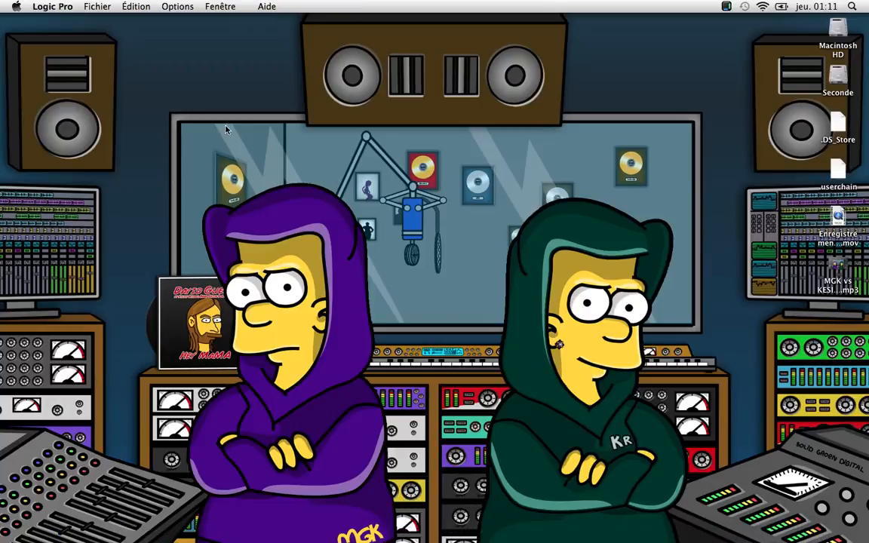
pyautogui.click(86, 6)
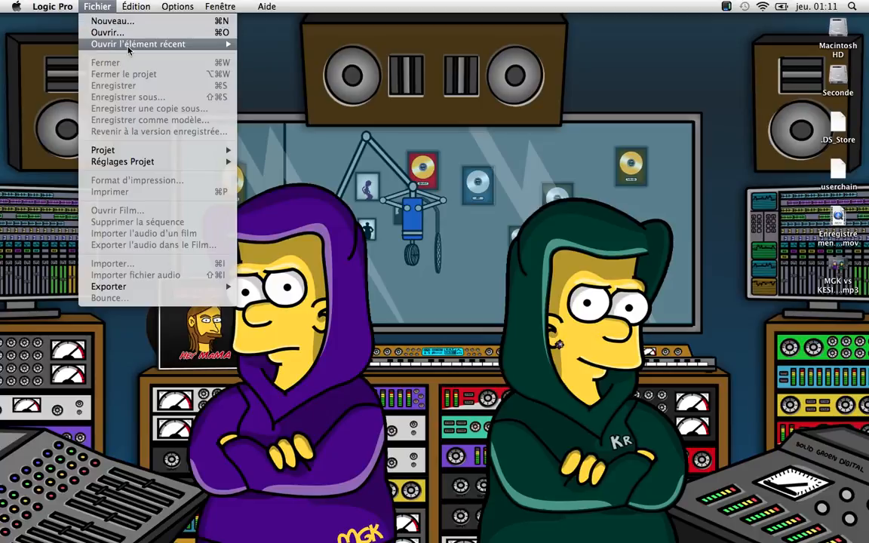
pyautogui.click(119, 23)
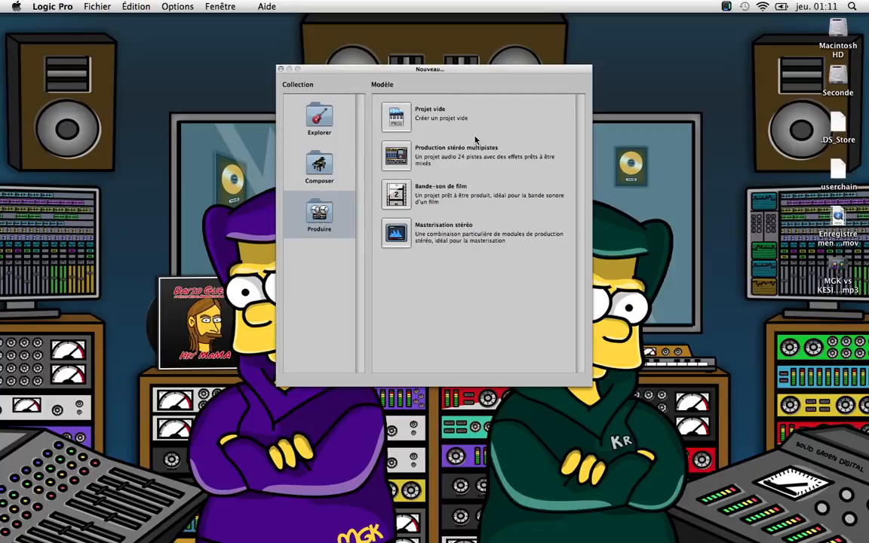
pyautogui.click(396, 114)
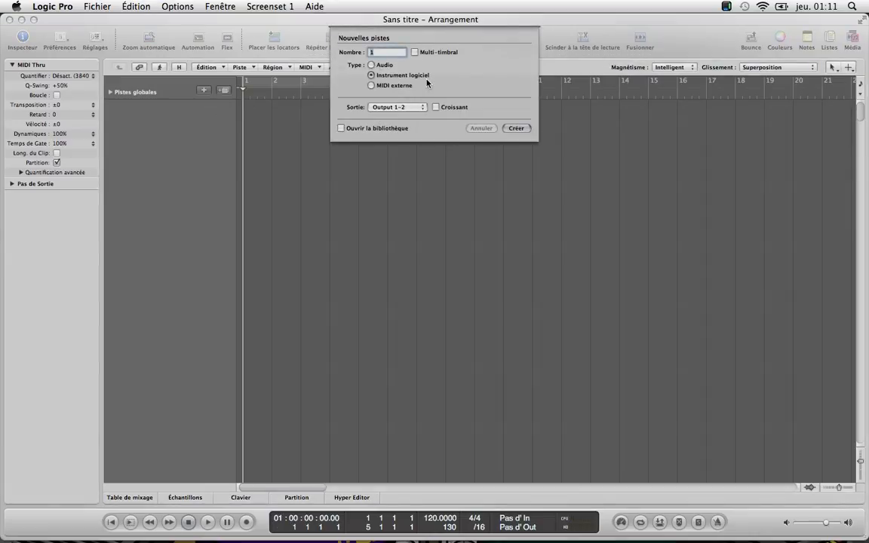
pyautogui.click(371, 65)
pyautogui.click(388, 107)
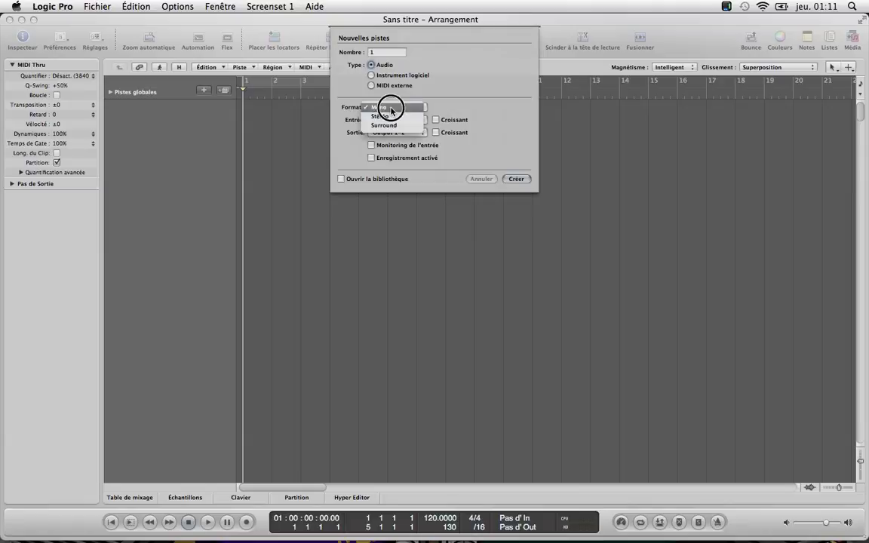
pyautogui.click(386, 117)
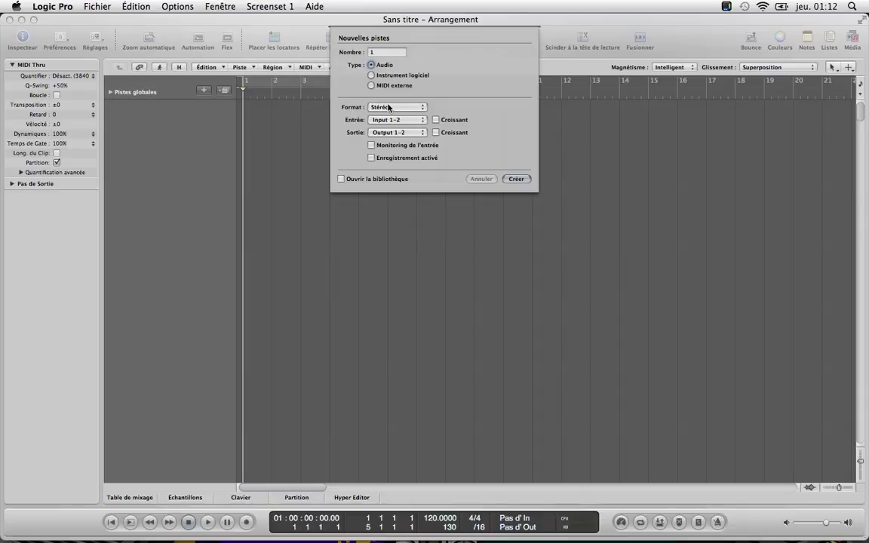
pyautogui.click(518, 180)
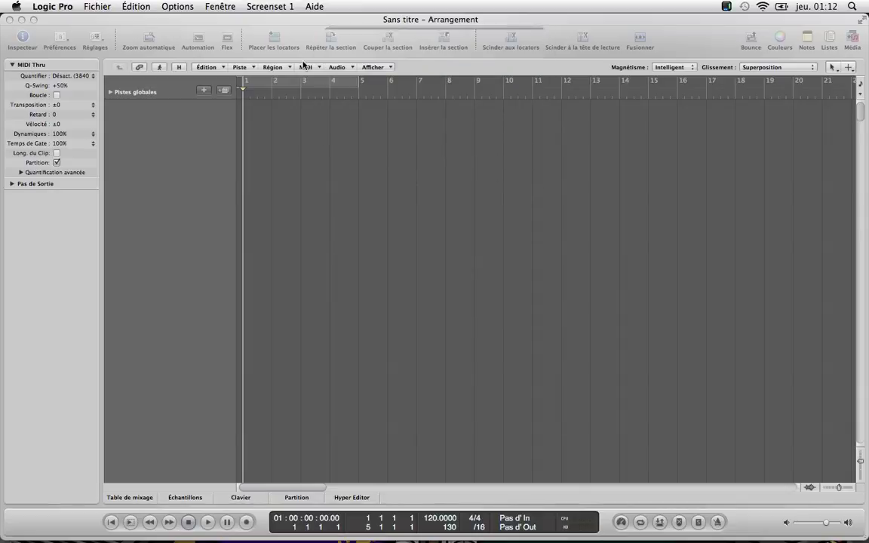
pyautogui.click(10, 19)
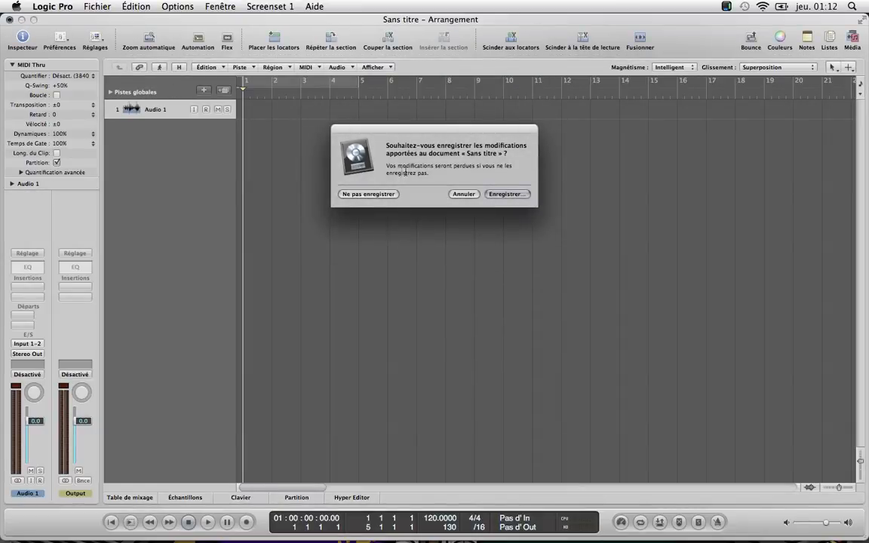
pyautogui.click(367, 193)
# - Create a new project from the empty project template (Projet vide) in the Produire collection
pyautogui.click(98, 6)
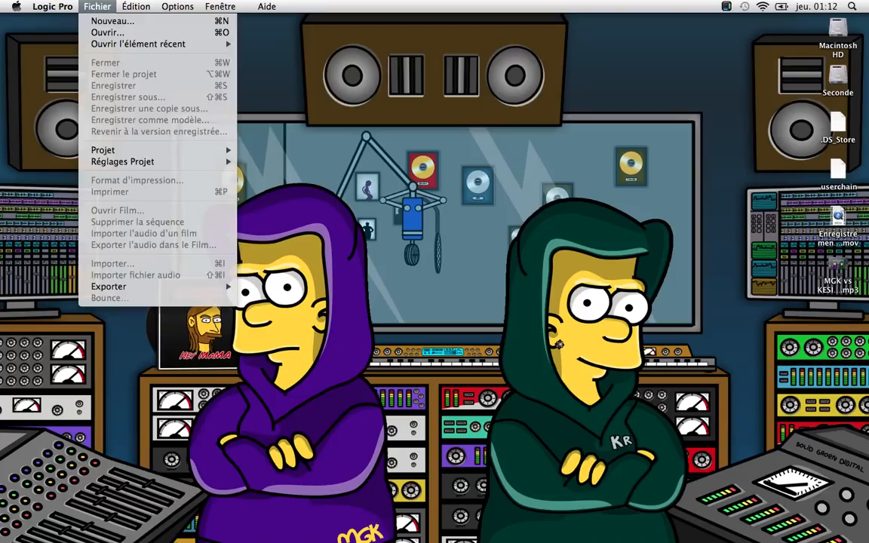
pyautogui.click(101, 22)
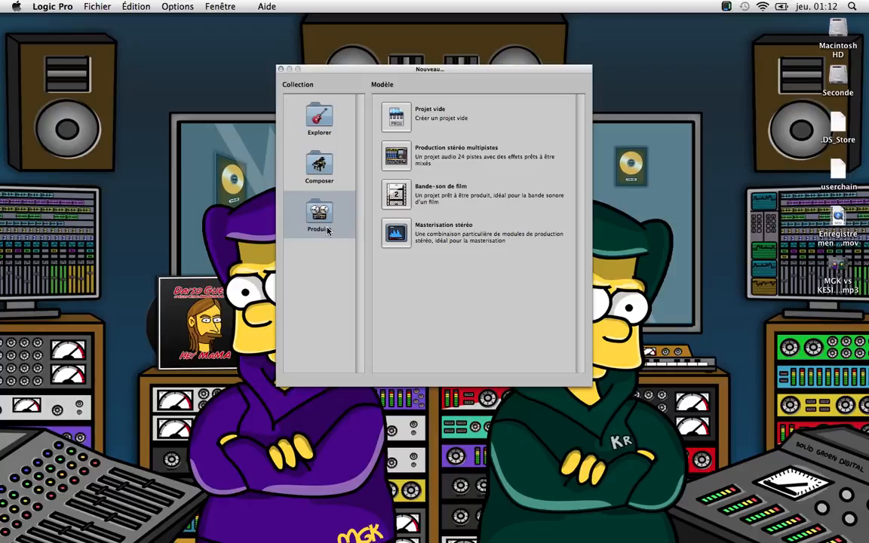
pyautogui.click(400, 120)
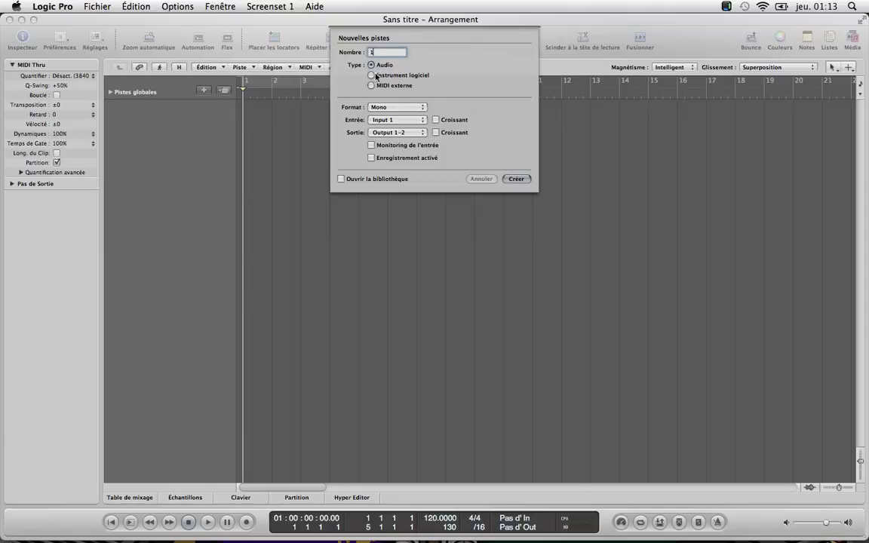
# - Configure the new audio track with Stéréo format, no input (Pas d'entrée) and Output 1-2 as its output
pyautogui.click(394, 108)
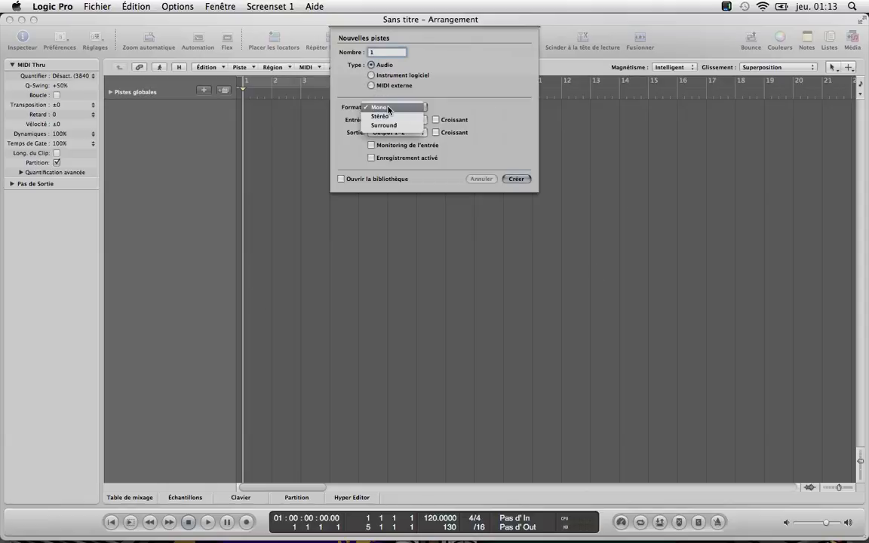
pyautogui.click(413, 70)
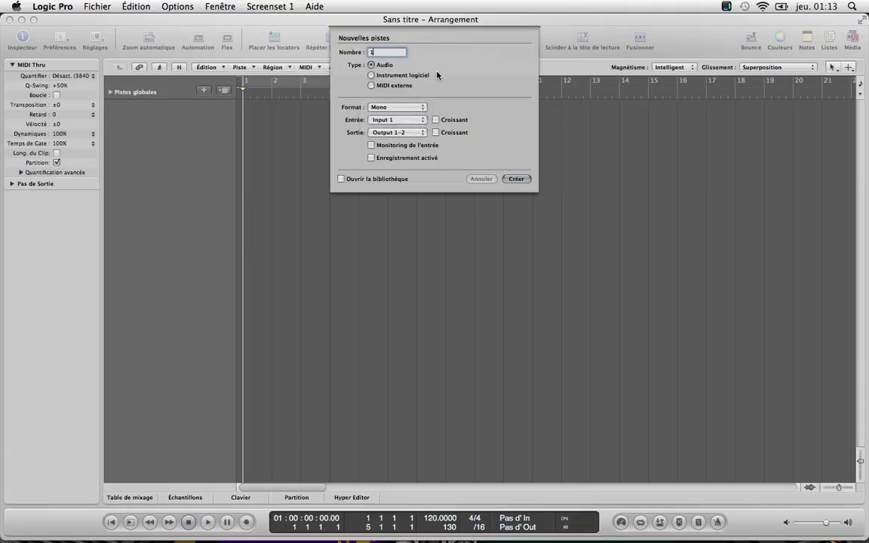
pyautogui.click(393, 107)
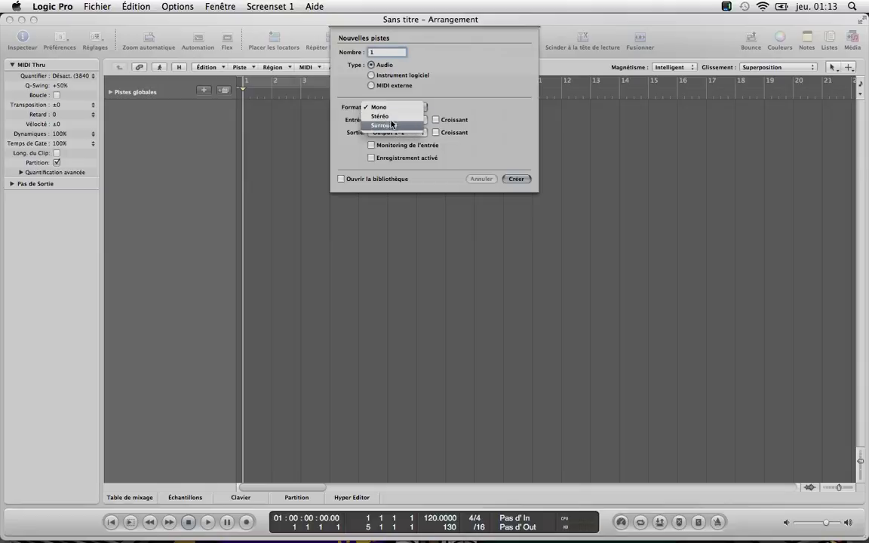
pyautogui.click(393, 118)
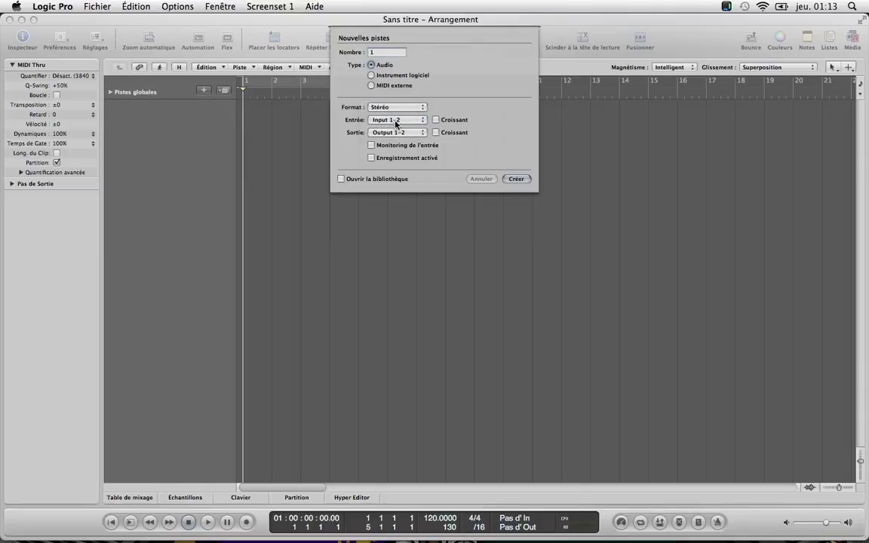
pyautogui.click(395, 121)
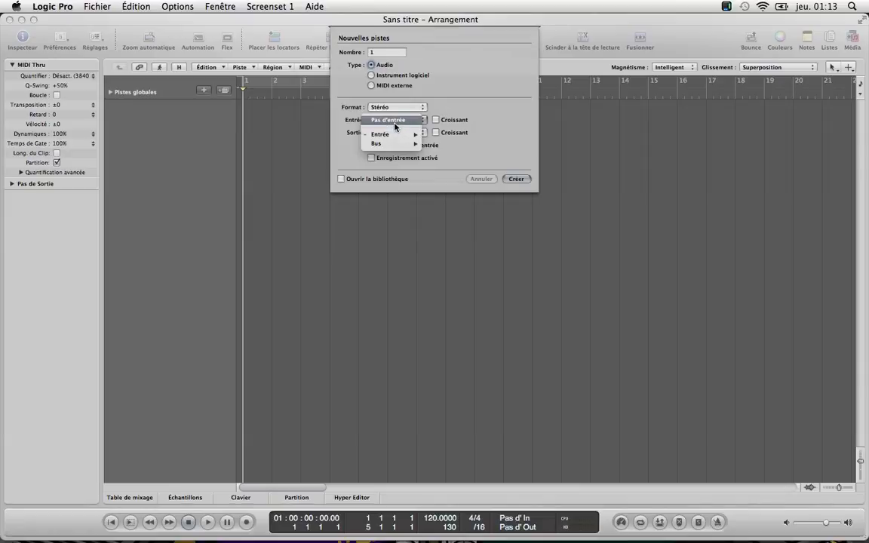
pyautogui.click(394, 122)
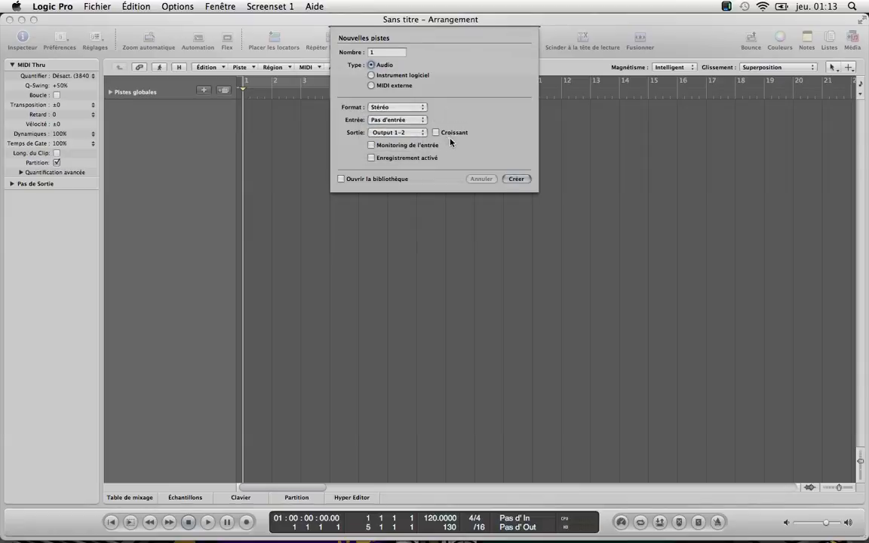
pyautogui.click(391, 133)
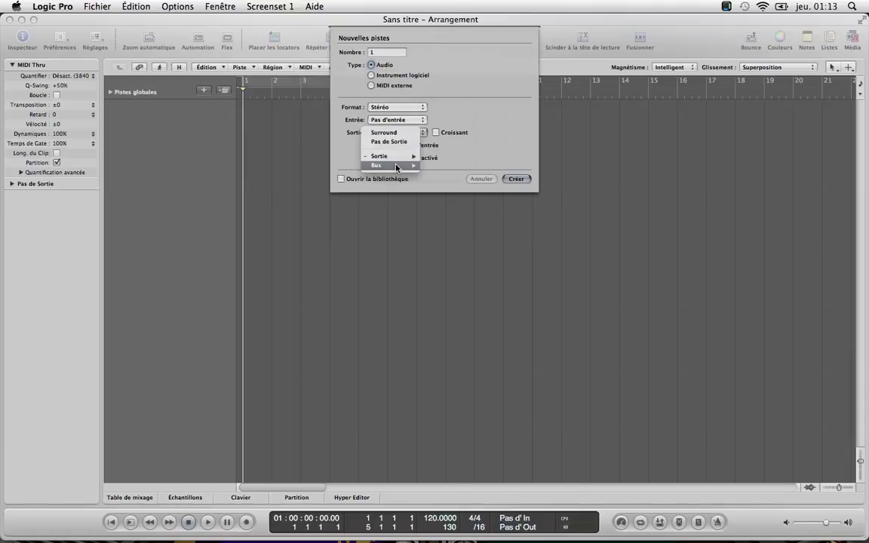
pyautogui.moveTo(407, 156)
pyautogui.click(449, 158)
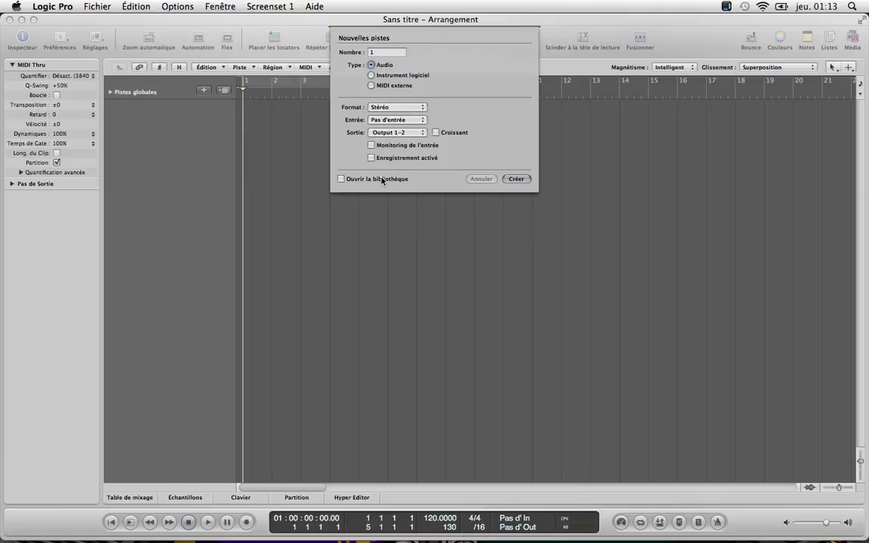
pyautogui.doubleClick(371, 52)
pyautogui.click(371, 77)
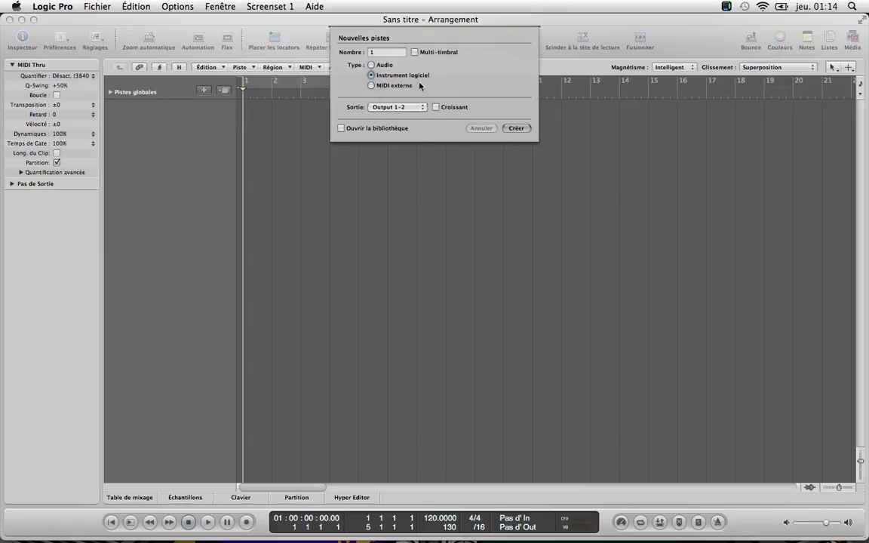
pyautogui.click(371, 87)
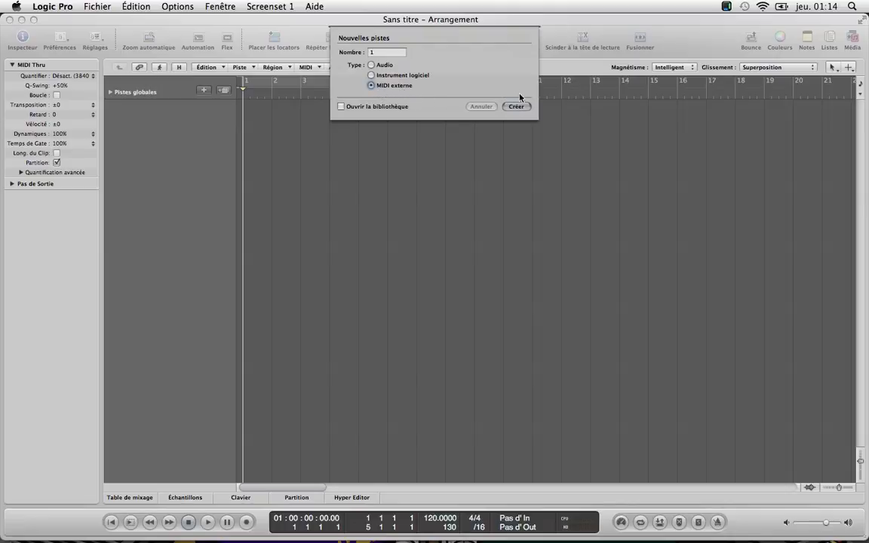
# - Choose Audio as the track type and create the single track
pyautogui.click(371, 67)
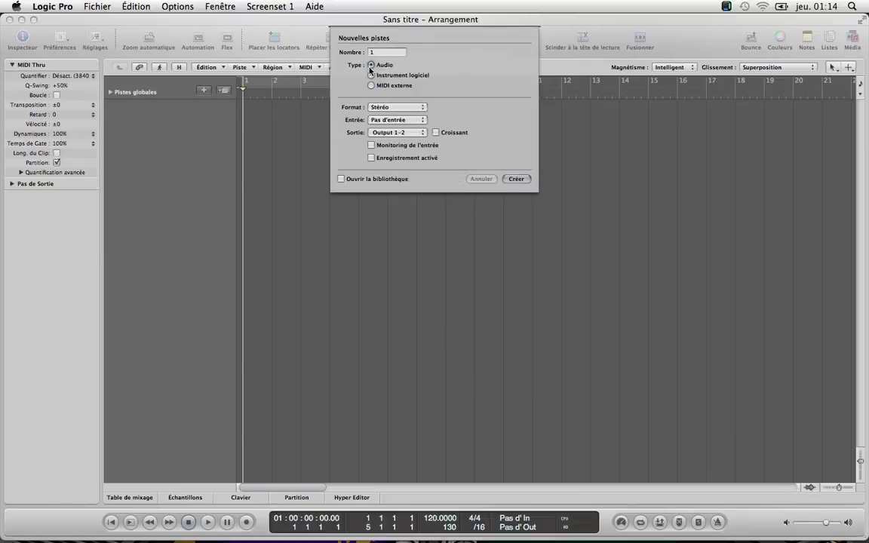
pyautogui.click(517, 178)
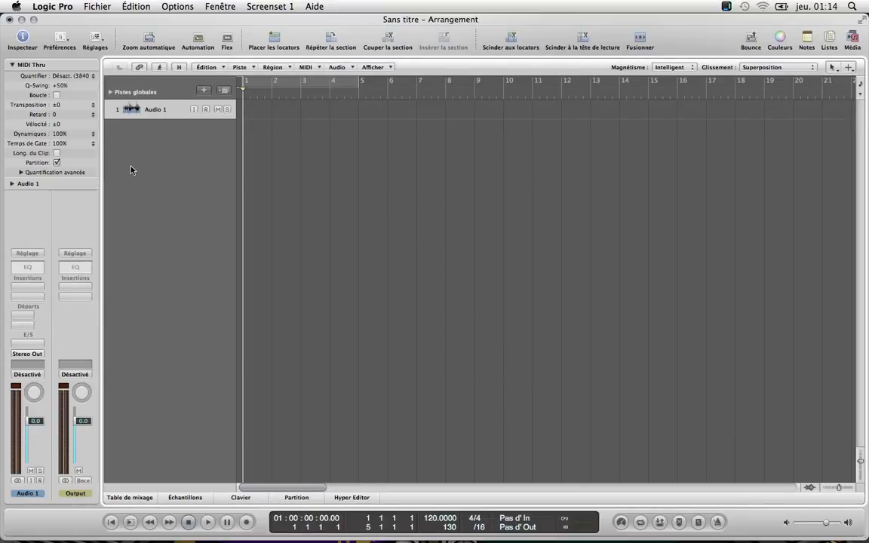
# - Narrow the arrangement window to uncover the desktop icons and open the Seconde drive in the Finder, with its window away from the track list
pyautogui.click(33, 19)
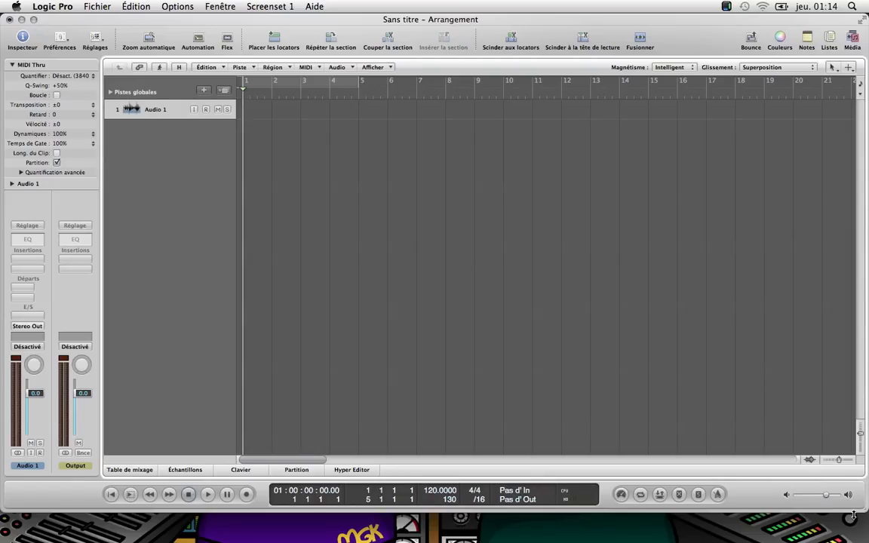
pyautogui.moveTo(867, 511); pyautogui.dragTo(736, 540)
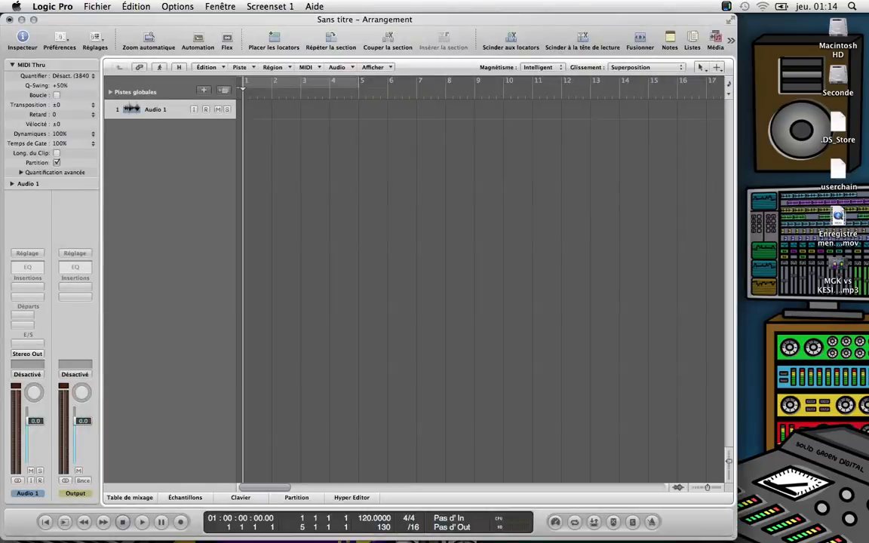
pyautogui.doubleClick(838, 76)
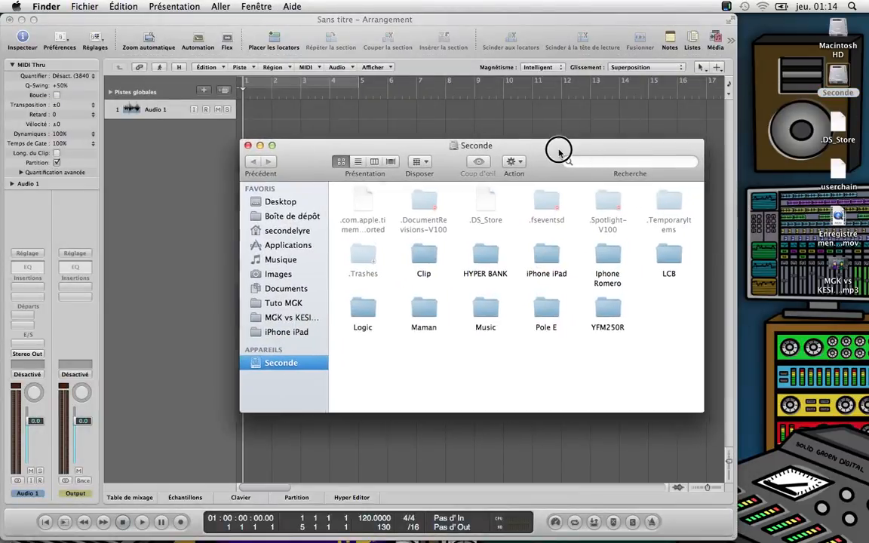
pyautogui.moveTo(557, 150); pyautogui.dragTo(647, 140)
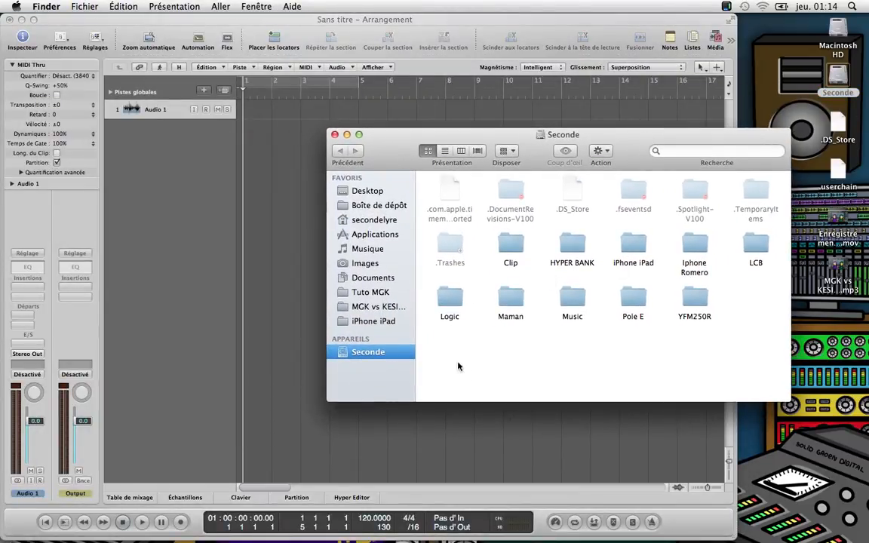
# - Open the Kick mpc sample folder inside HYPER BANK, DRUMS KIT BEAT, KICK
pyautogui.doubleClick(572, 251)
pyautogui.scroll(2, 622, 299)
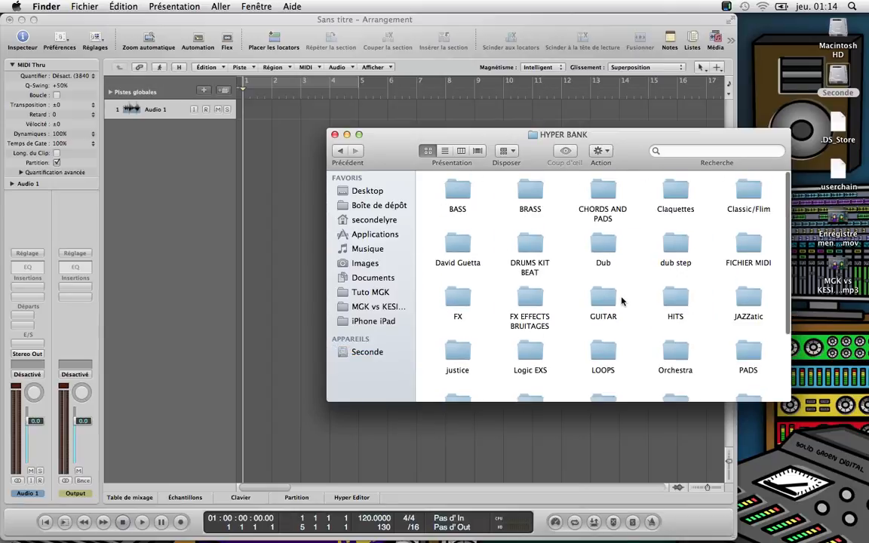
pyautogui.scroll(-2, 622, 300)
pyautogui.scroll(2, 623, 301)
pyautogui.doubleClick(535, 246)
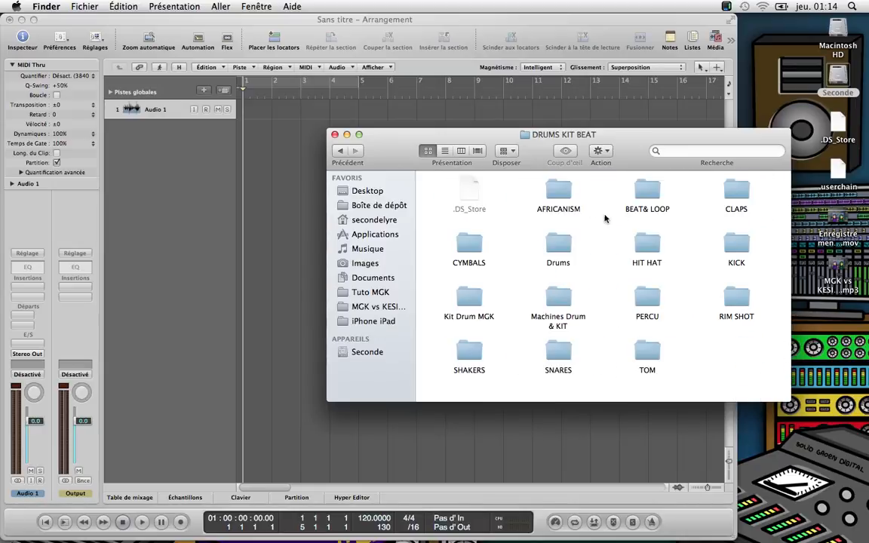
pyautogui.doubleClick(738, 244)
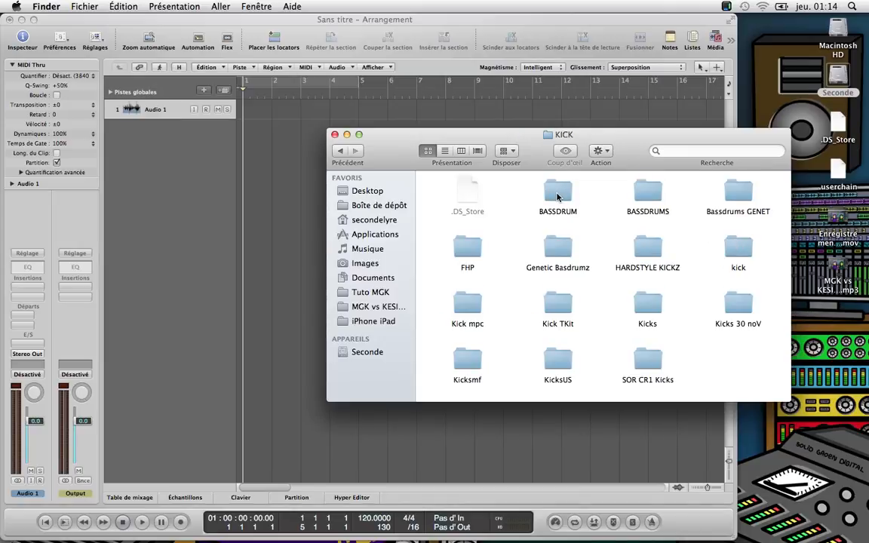
pyautogui.doubleClick(468, 302)
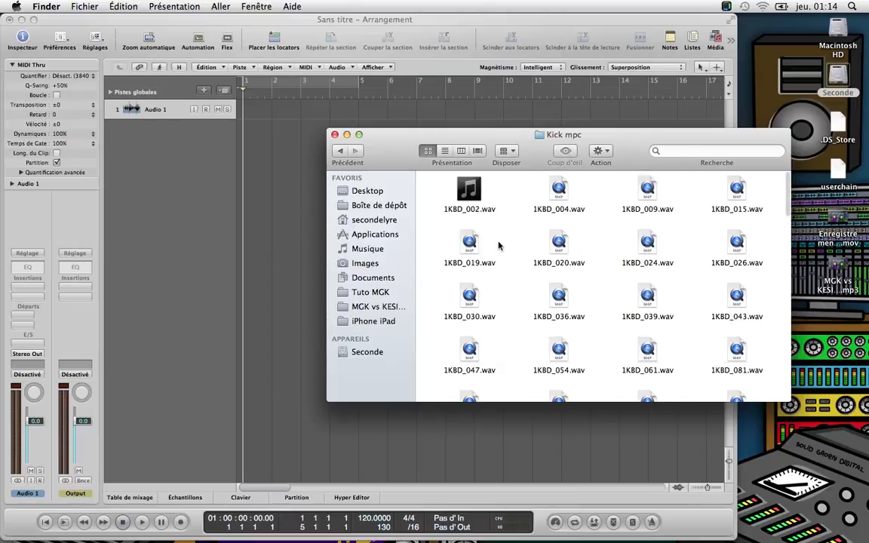
# - Audition several kick samples in the Kick mpc folder with Quick Look, starting from 1KBD_004.wav, and settle on 1KBD_020.wav
pyautogui.click(559, 198)
pyautogui.press('space')
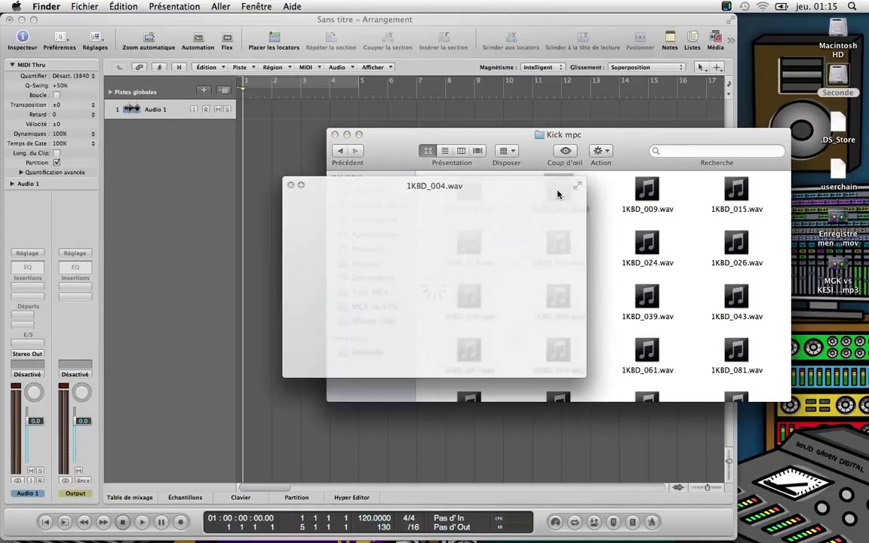
pyautogui.press('space')
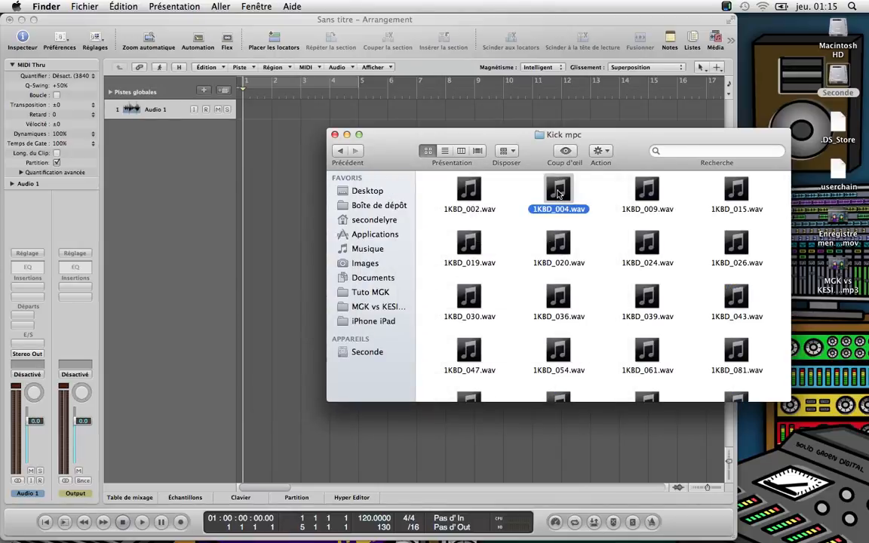
pyautogui.press('space')
pyautogui.press('Right')
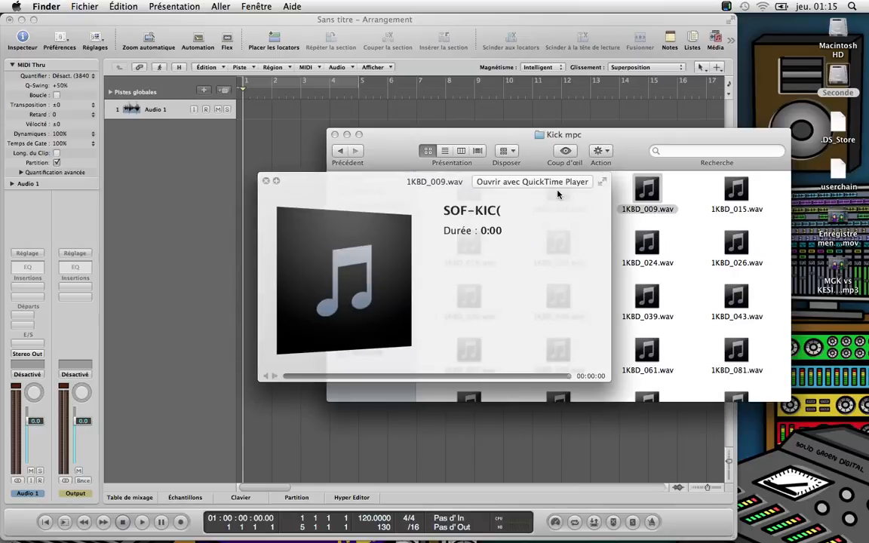
pyautogui.press('Right')
pyautogui.press('Down')
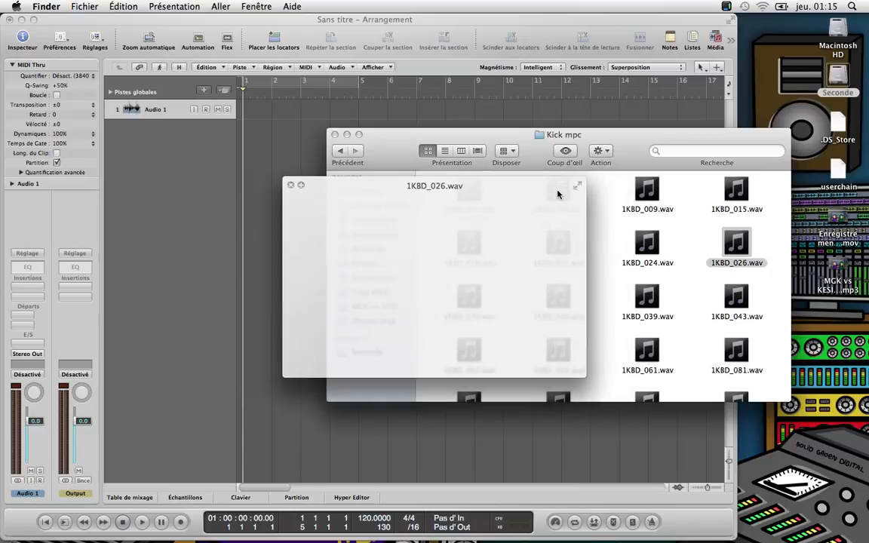
pyautogui.press('Left')
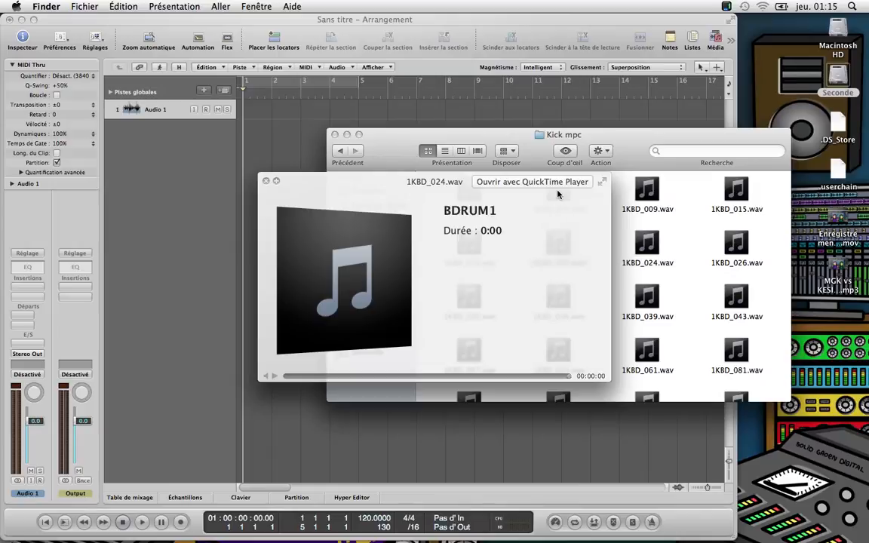
pyautogui.press('Left')
pyautogui.press('Left')
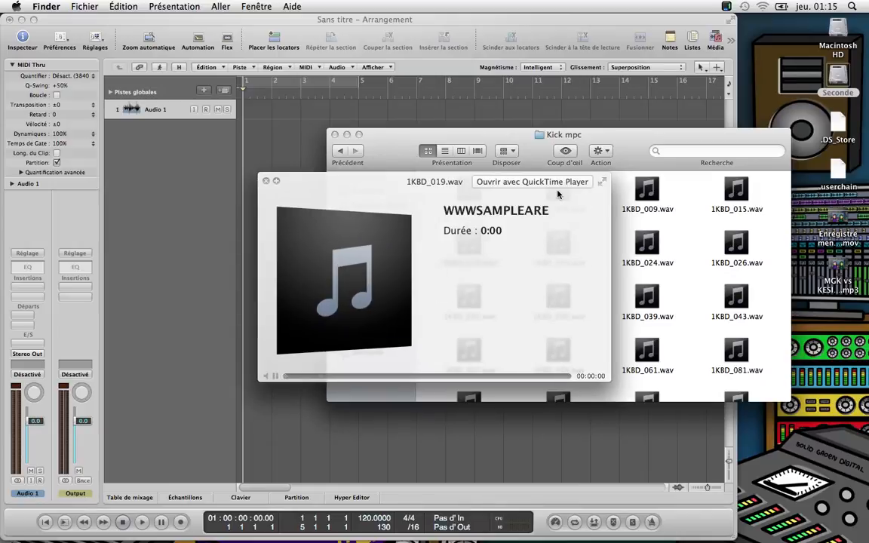
pyautogui.press('Right')
pyautogui.press('space')
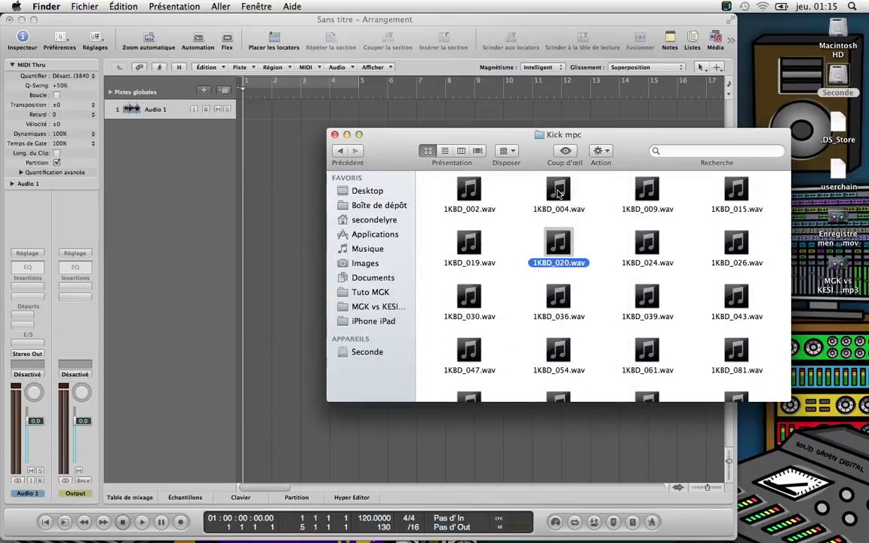
# - Shift the Finder window away from the first bars and place 1KBD_020.wav at bar 3 below Audio 1, on a new track
pyautogui.moveTo(630, 139); pyautogui.dragTo(699, 140)
pyautogui.click(629, 241)
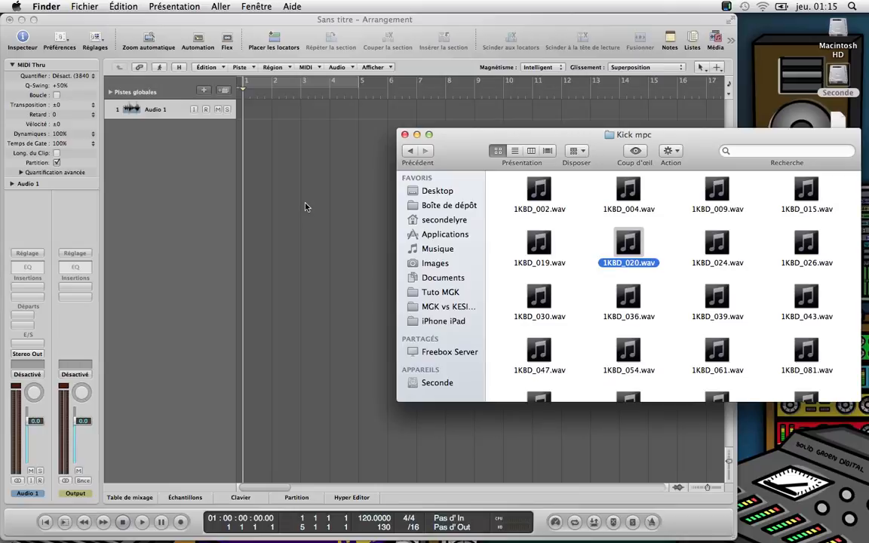
pyautogui.moveTo(634, 245)
pyautogui.moveTo(634, 245); pyautogui.dragTo(301, 205)
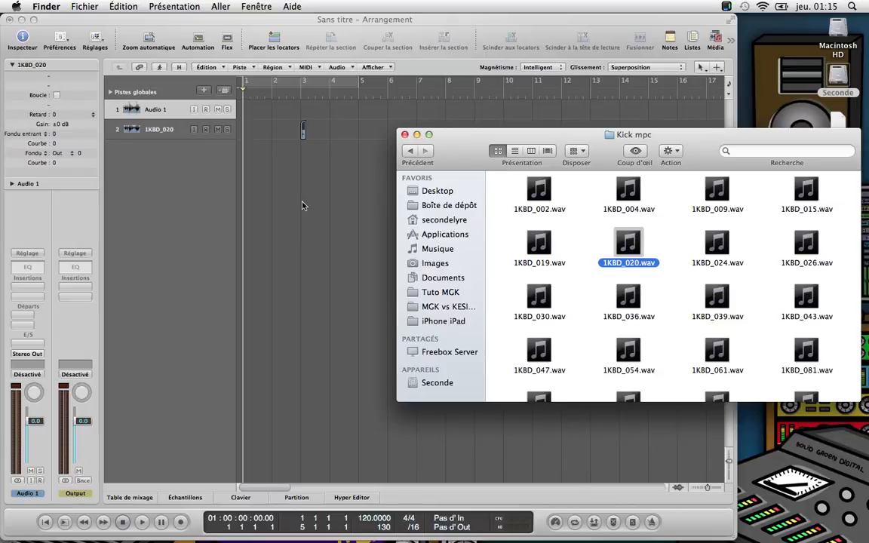
# - Delete the imported 1KBD_020 region together with its track
pyautogui.click(170, 129)
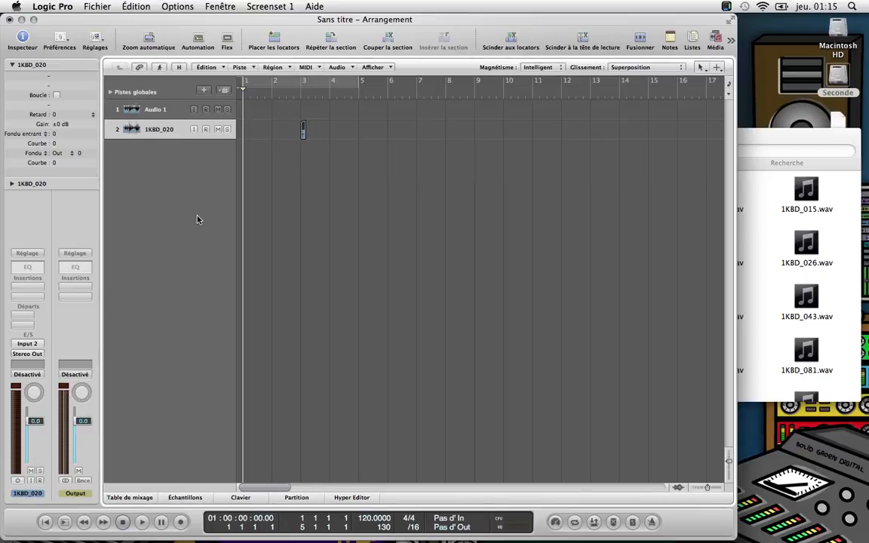
pyautogui.press('Delete')
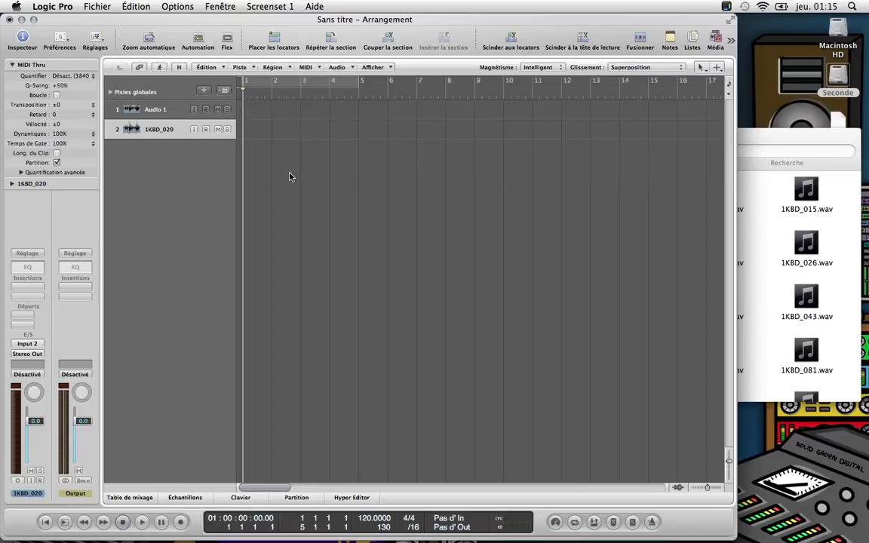
pyautogui.press('super+BackSpace')
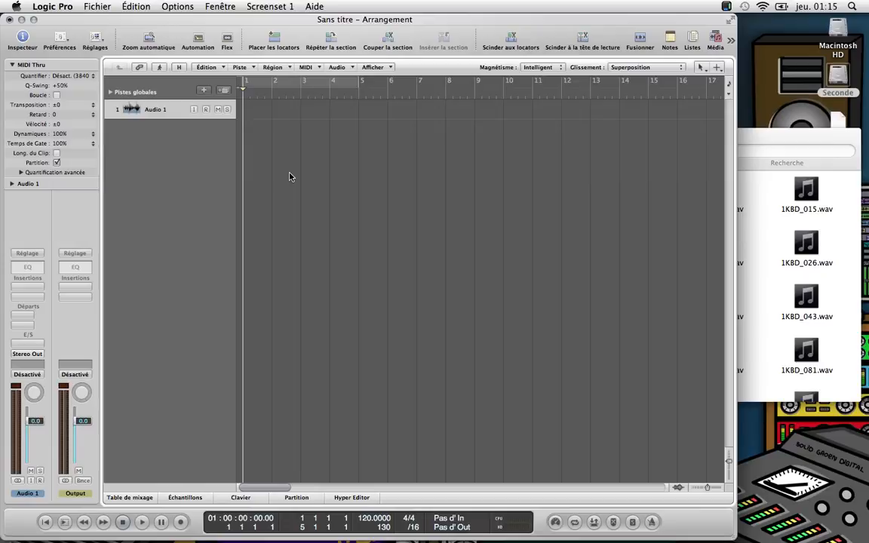
# - Enlarge the arrangement window to fill the screen and hide the inspector
pyautogui.click(22, 19)
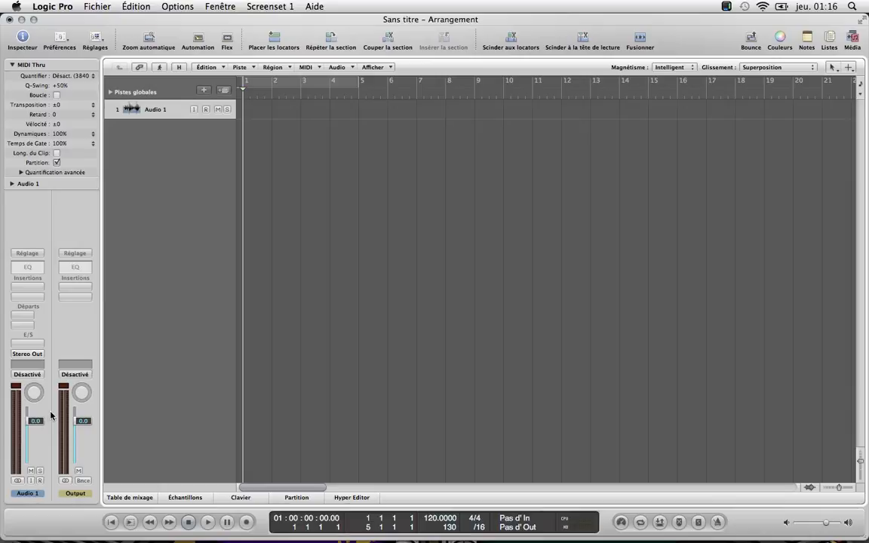
pyautogui.press('i')
pyautogui.press('i')
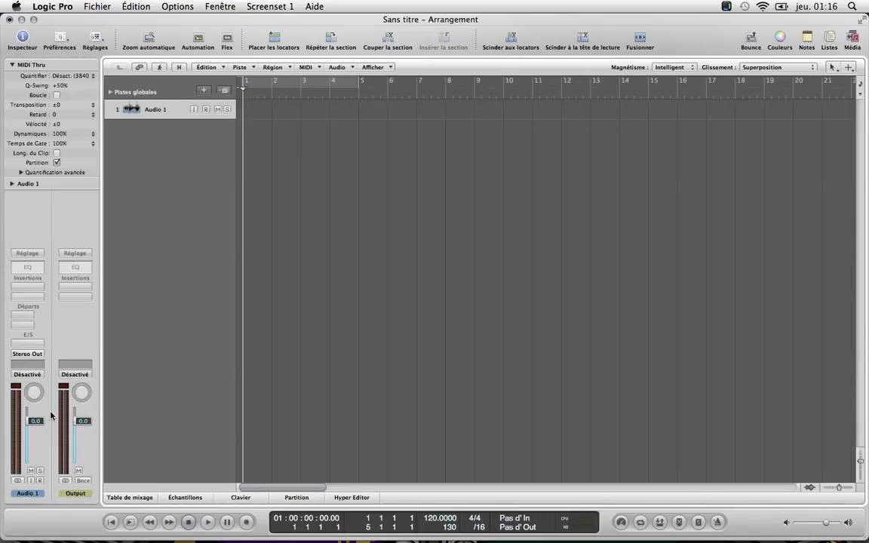
pyautogui.press('i')
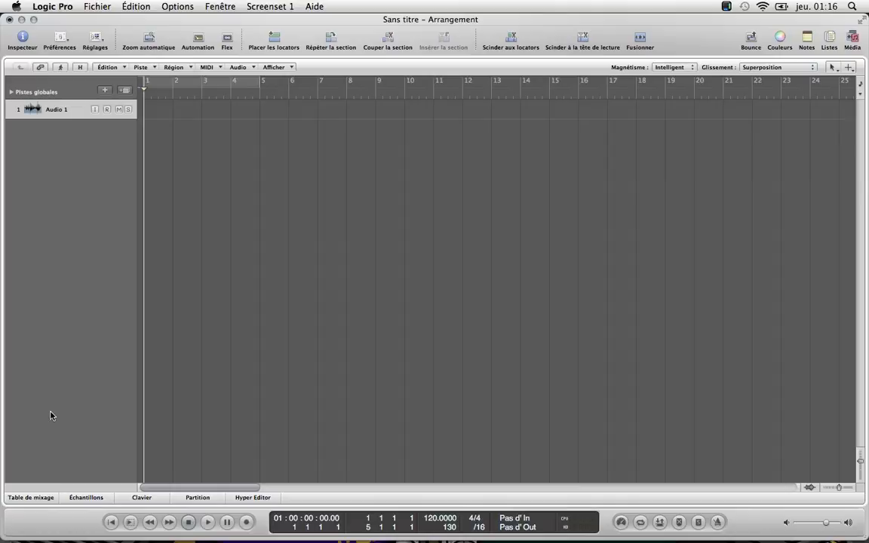
# - Examine the mixer, sample editor, piano roll (Clavier), score (Partition) and Hyper Editor panes, and close the lower pane
pyautogui.press('x')
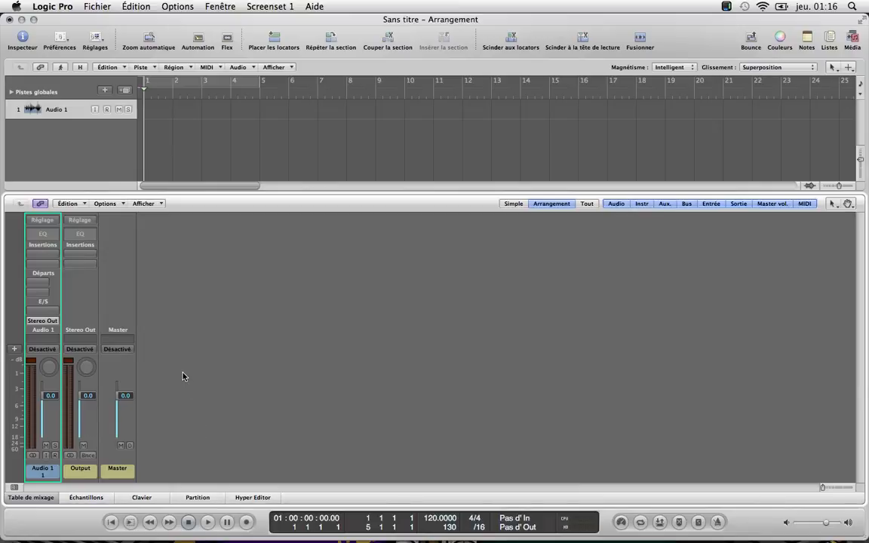
pyautogui.click(93, 499)
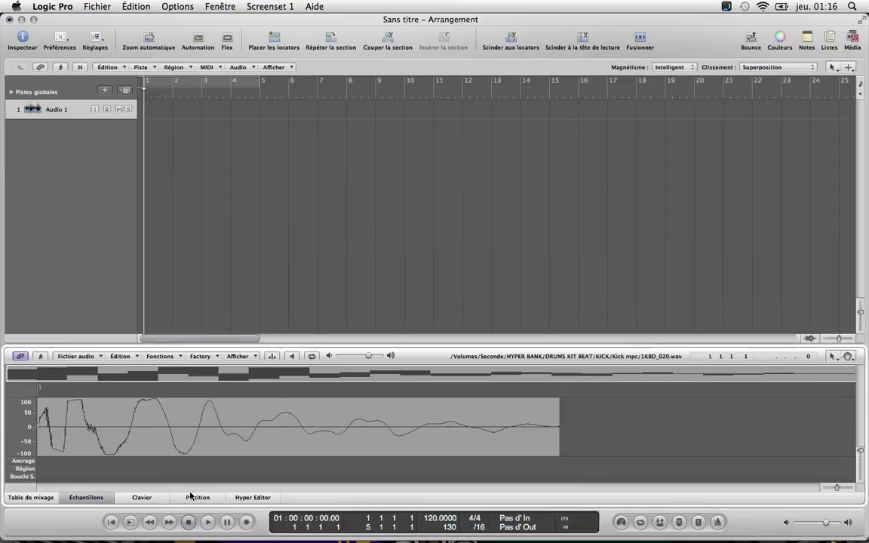
pyautogui.click(144, 499)
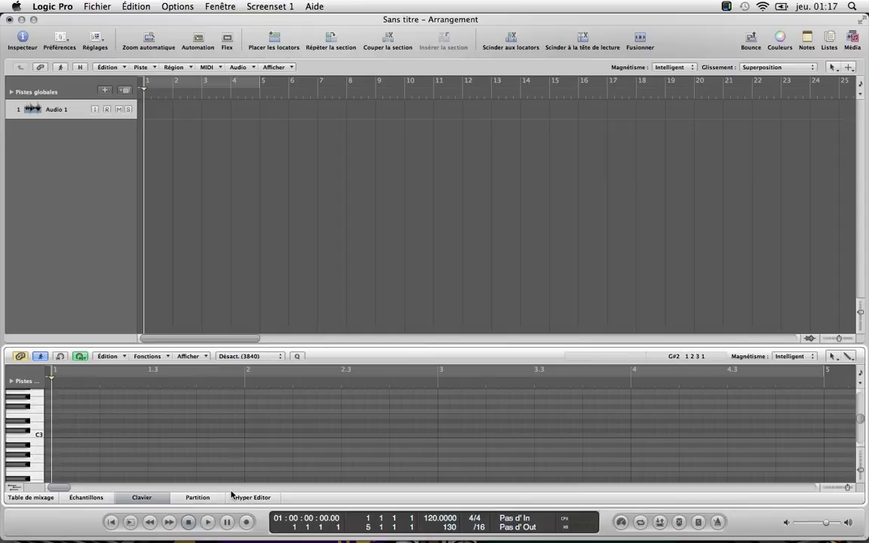
pyautogui.click(197, 499)
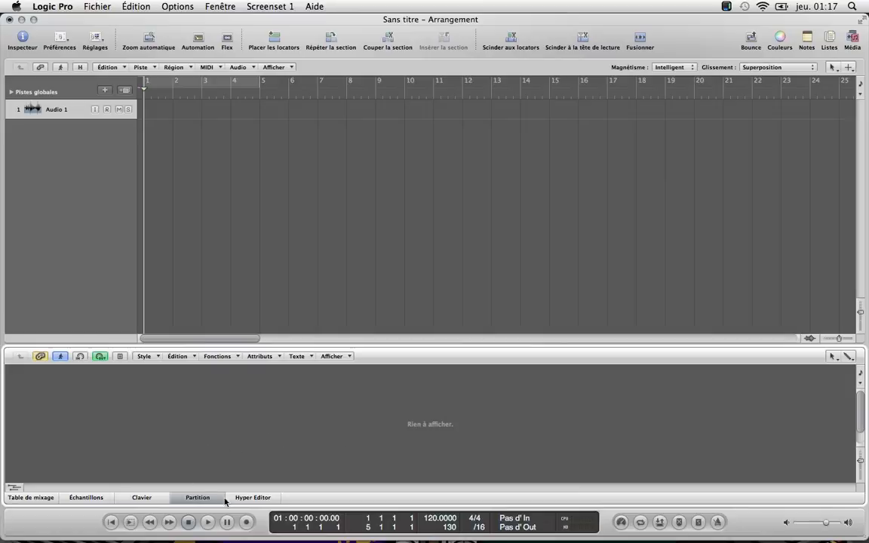
pyautogui.click(247, 499)
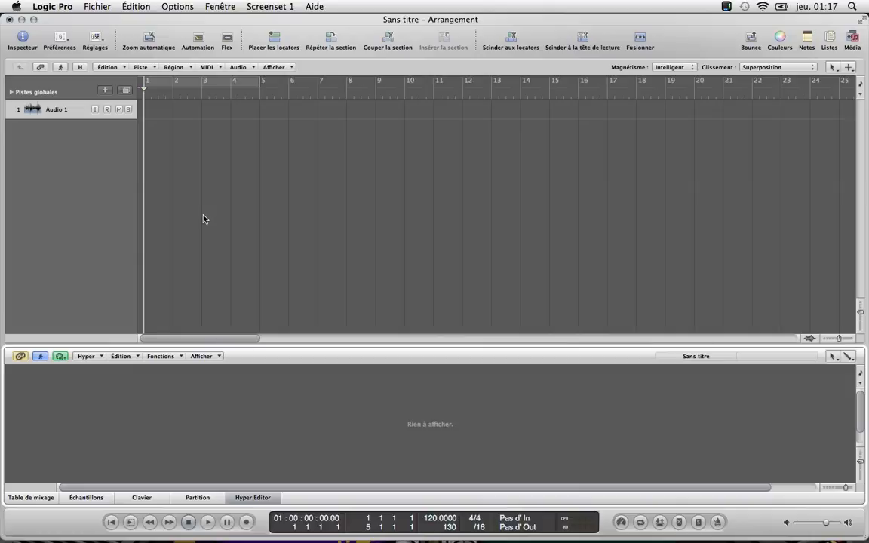
pyautogui.press('x')
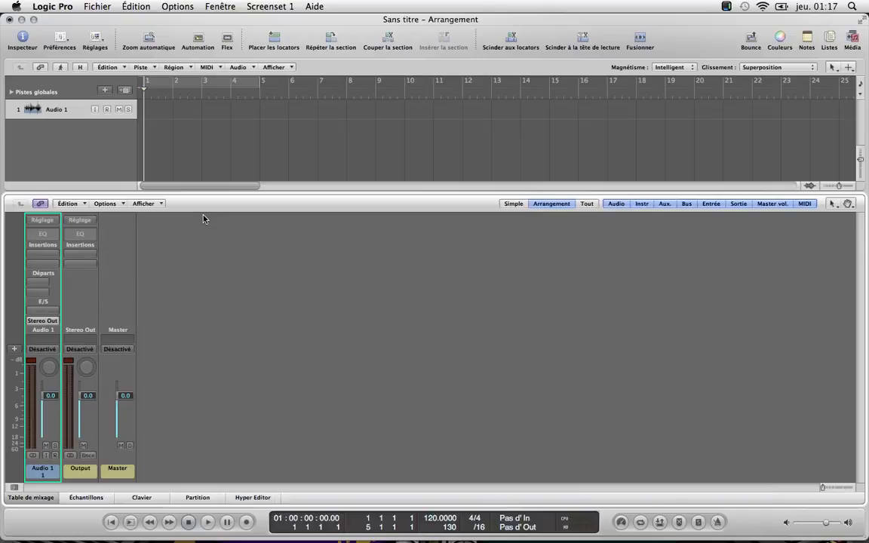
pyautogui.press('x')
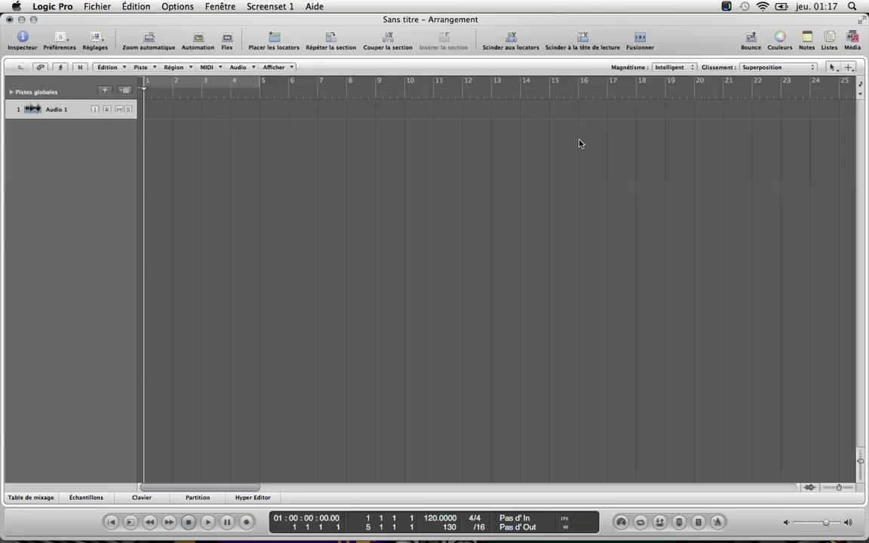
# - Move the project end marker to bar 123 and return to the beginning of the arrangement
pyautogui.hscroll(20, 627, 173)
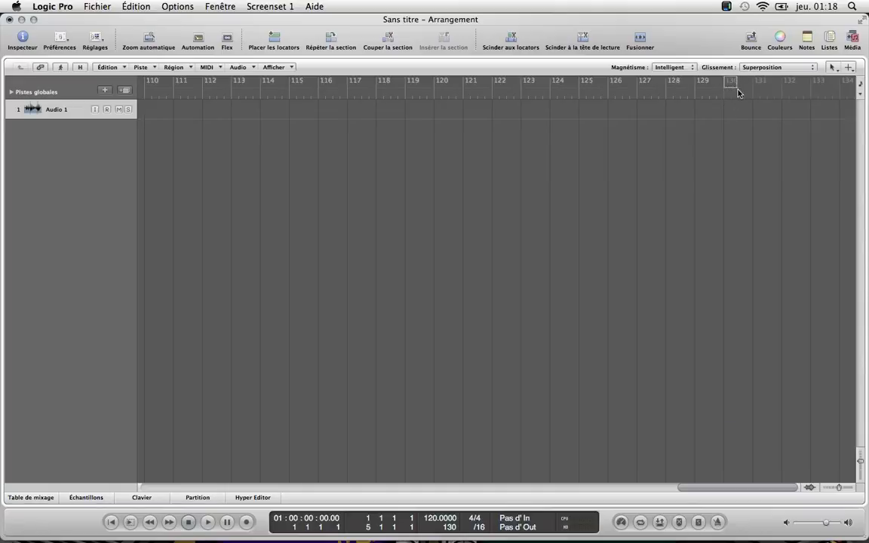
pyautogui.moveTo(730, 83)
pyautogui.mouseDown()
pyautogui.moveTo(504, 106)
pyautogui.moveTo(531, 104)
pyautogui.mouseUp()
pyautogui.hscroll(-20, 618, 98)
pyautogui.hscroll(-6, 214, 106)
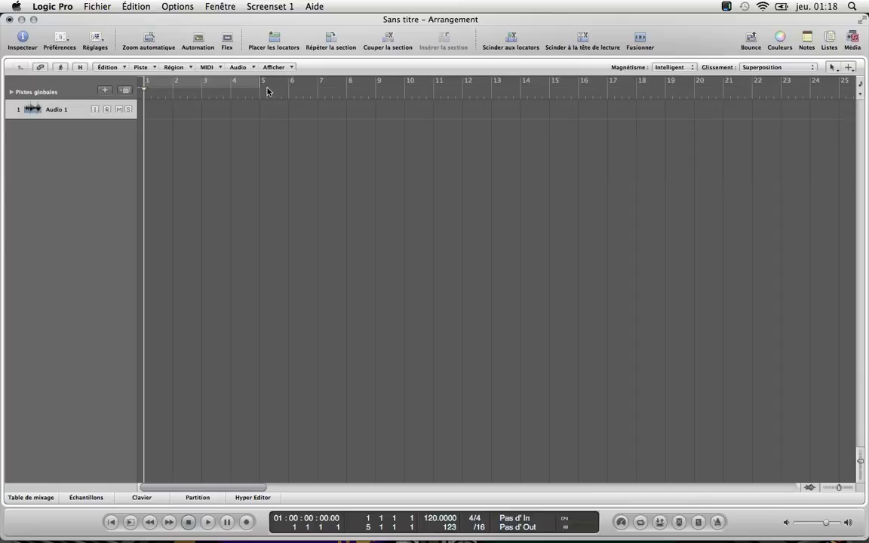
# - Activate the cycle range over bars 1 to 5, play the loop and stop playback
pyautogui.click(148, 81)
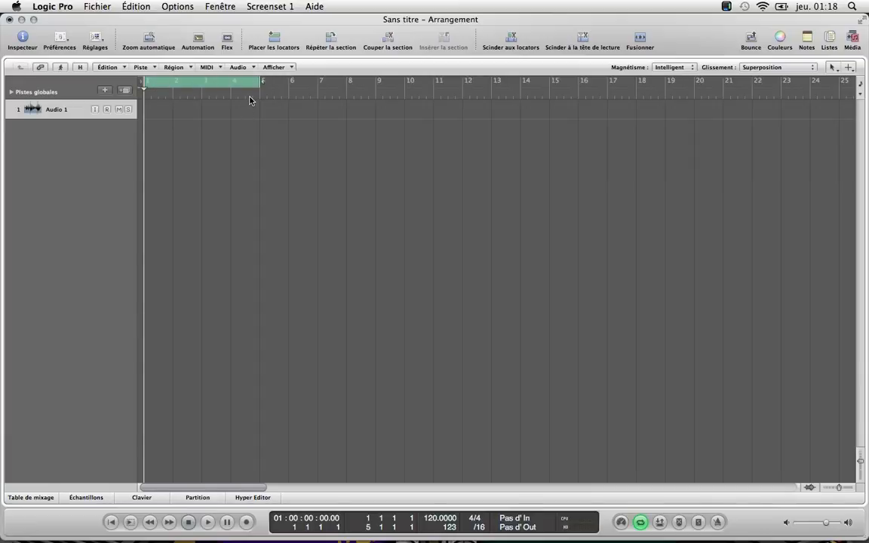
pyautogui.moveTo(260, 96)
pyautogui.mouseDown()
pyautogui.moveTo(386, 96)
pyautogui.moveTo(174, 112)
pyautogui.moveTo(261, 98)
pyautogui.mouseUp()
pyautogui.press('space')
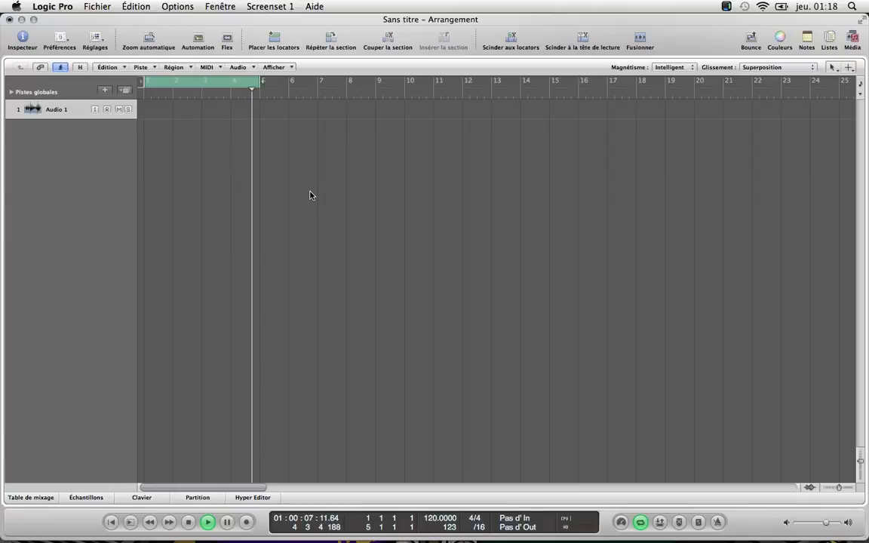
pyautogui.press('space')
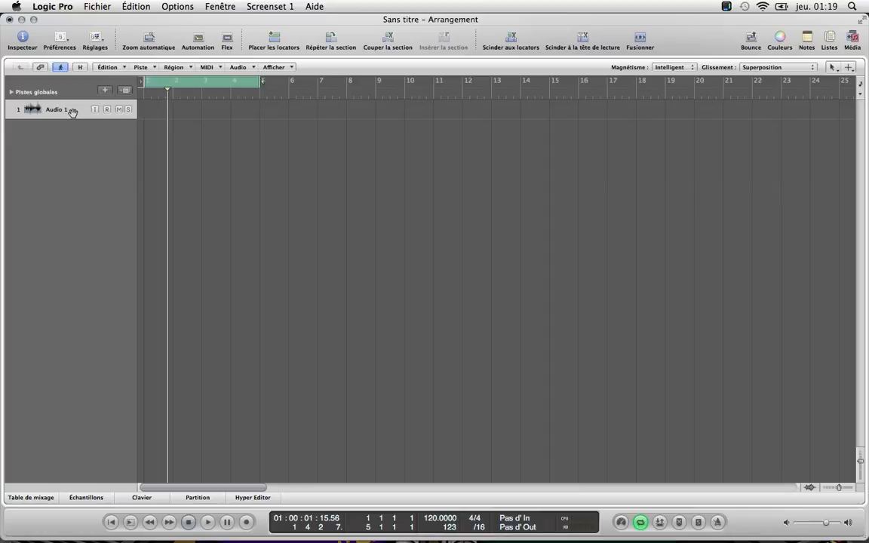
# - Create one software instrument track (Instrument logiciel) with Output 1-2 as its output
pyautogui.click(105, 90)
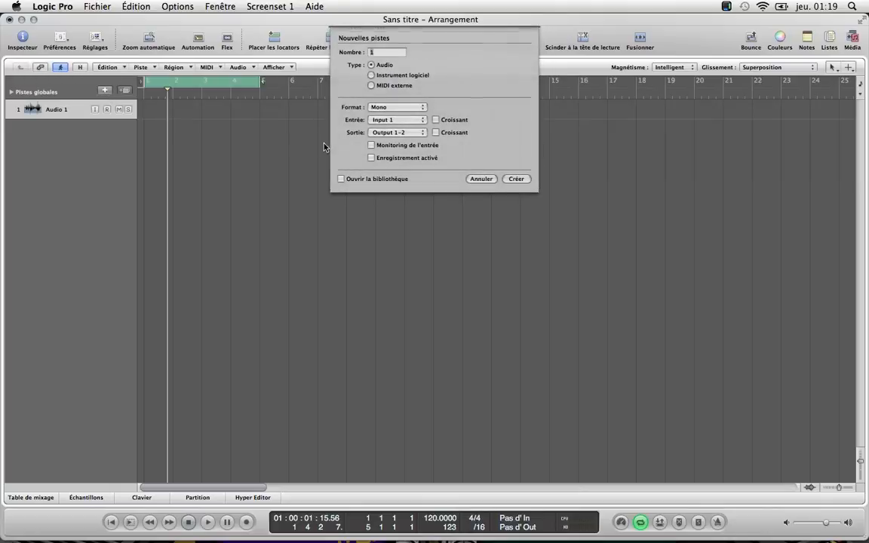
pyautogui.click(371, 75)
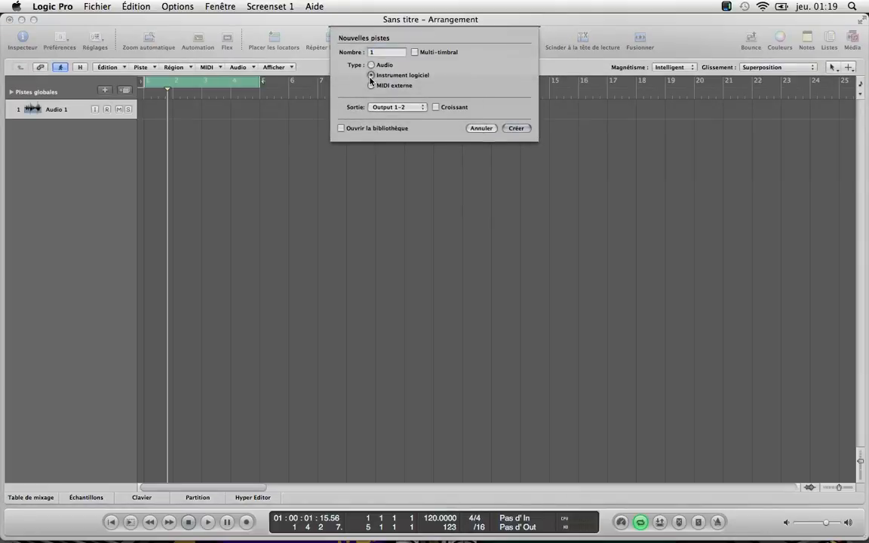
pyautogui.click(516, 129)
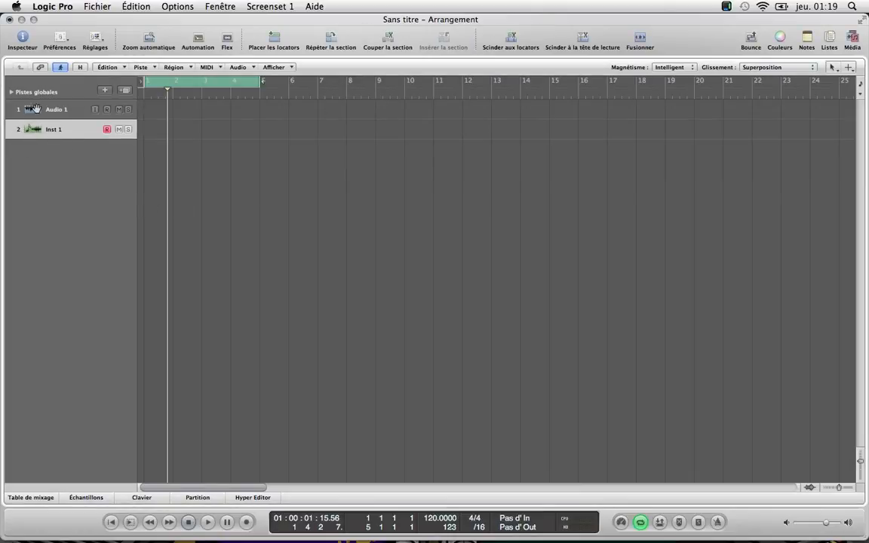
# - Examine the header options and track reassignment choices (Réassigner la piste) for Audio 1 without changing them
pyautogui.rightClick(34, 111)
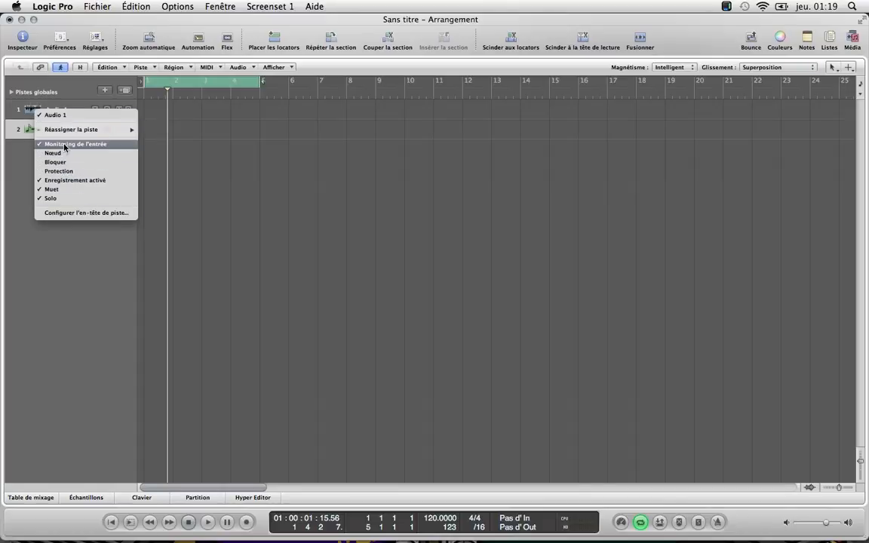
pyautogui.moveTo(130, 130)
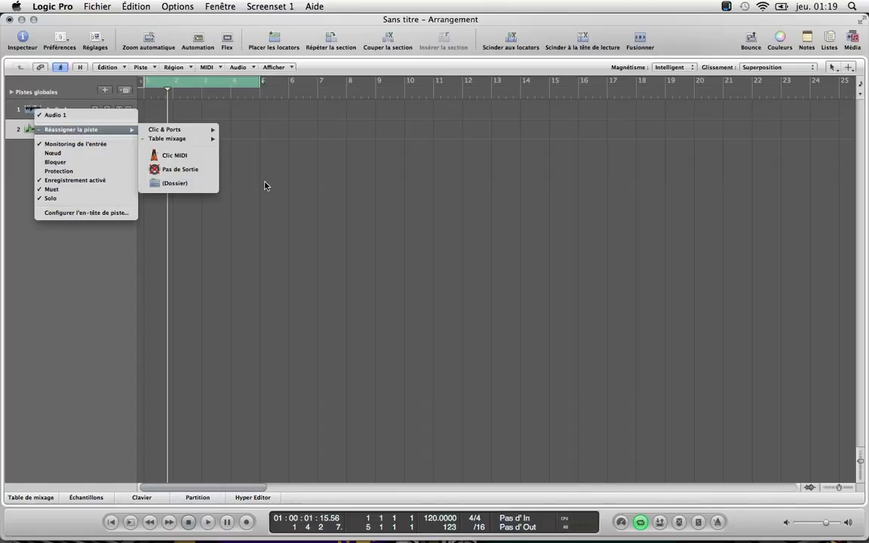
pyautogui.click(265, 185)
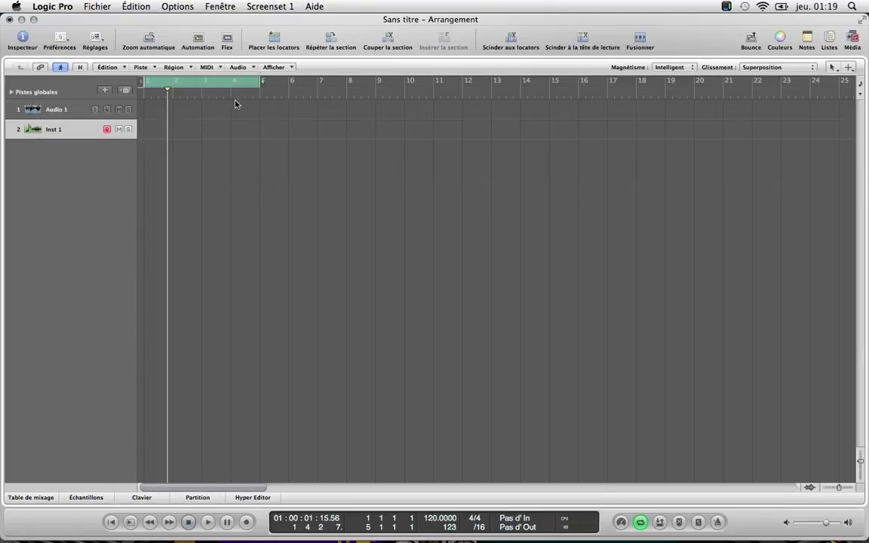
# - Disarm recording on Inst 1 and solo Audio 1, with the mixer shown to compare its channel controls
pyautogui.click(107, 129)
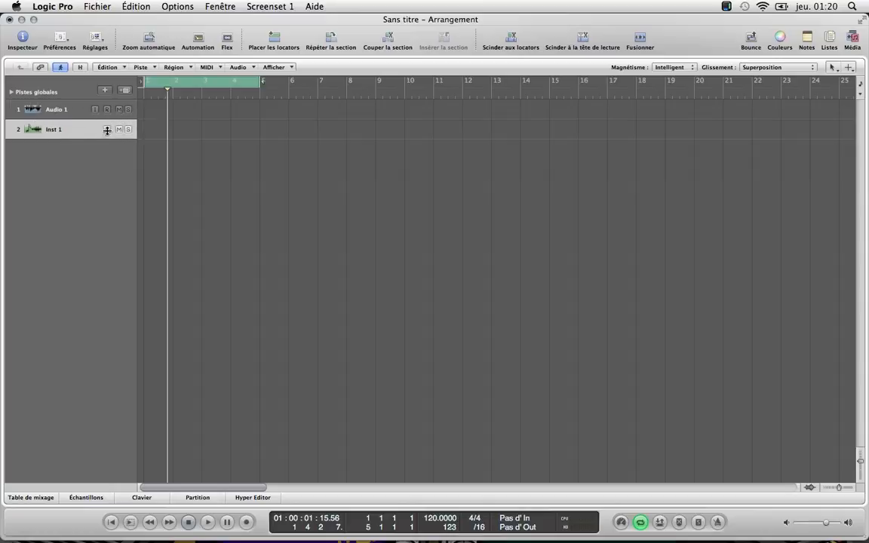
pyautogui.click(128, 110)
pyautogui.press('x')
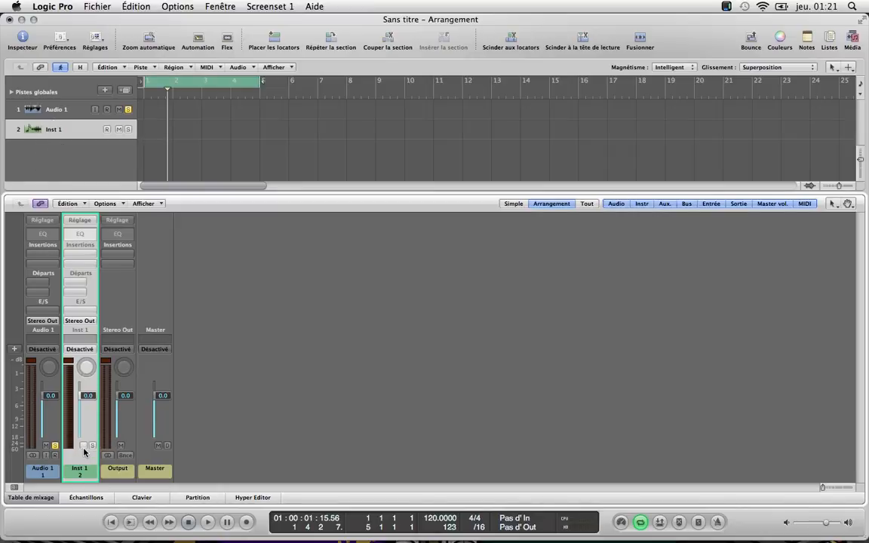
# - Remove the solo from Audio 1, toggle its mute, and hide the mixer
pyautogui.click(55, 446)
pyautogui.click(46, 446)
pyautogui.click(46, 446)
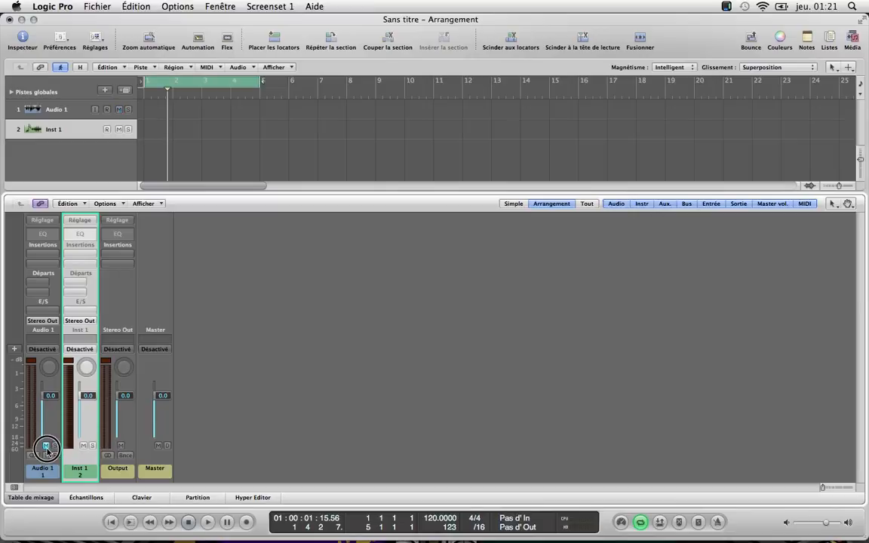
pyautogui.click(42, 502)
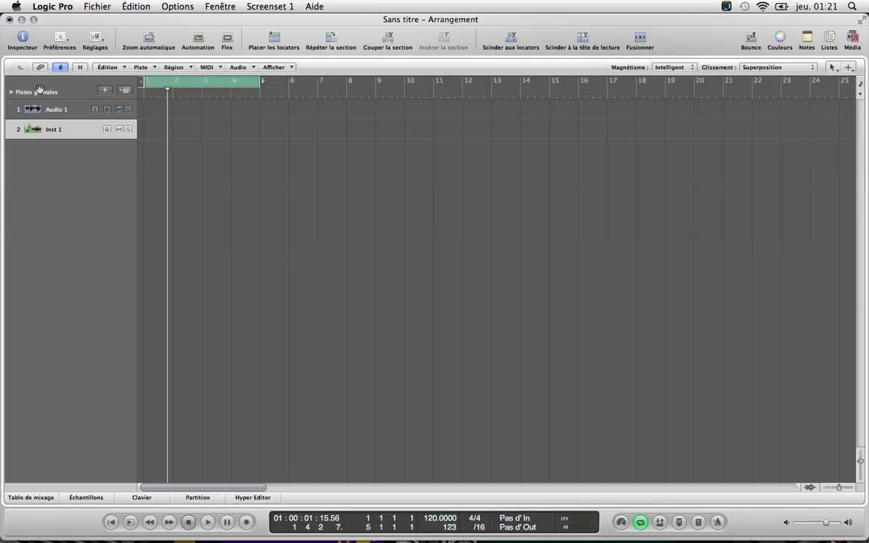
# - Toggle input monitoring on Audio 1 and look over its track header options without changing them
pyautogui.click(95, 110)
pyautogui.rightClick(95, 113)
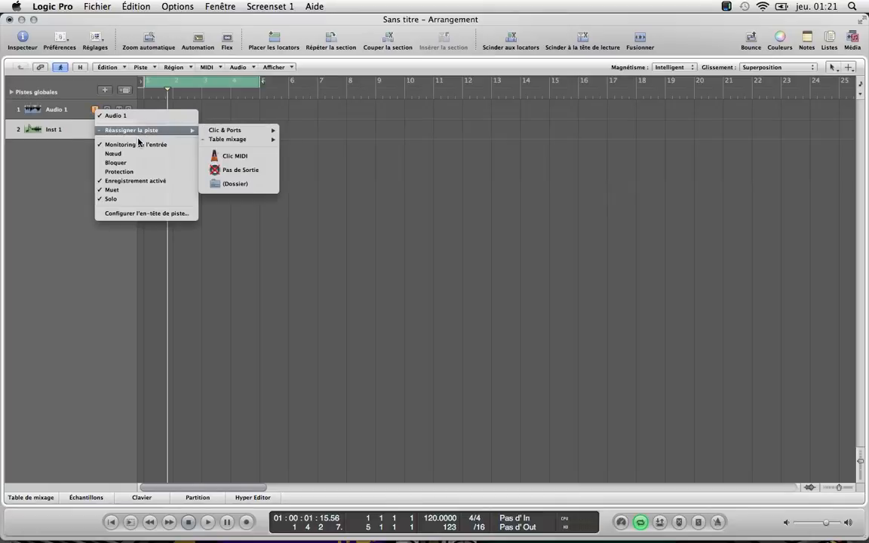
pyautogui.moveTo(119, 131)
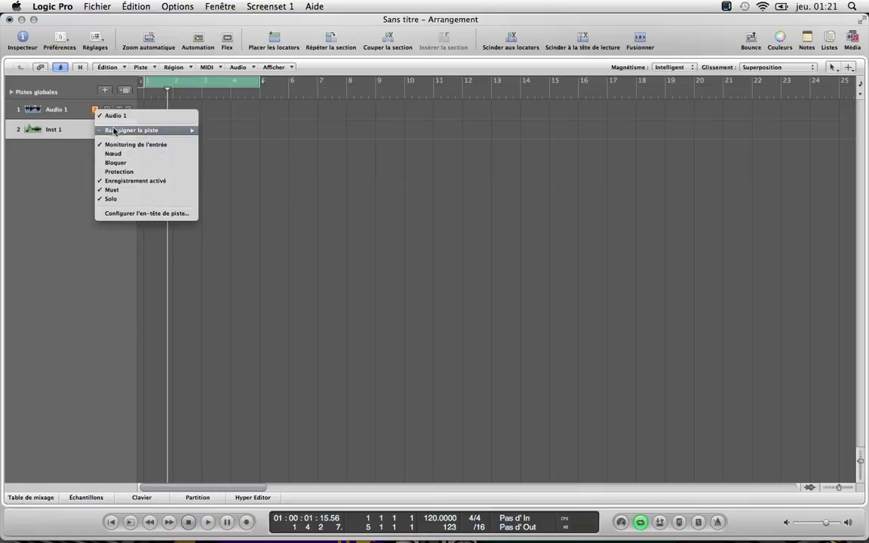
pyautogui.click(86, 119)
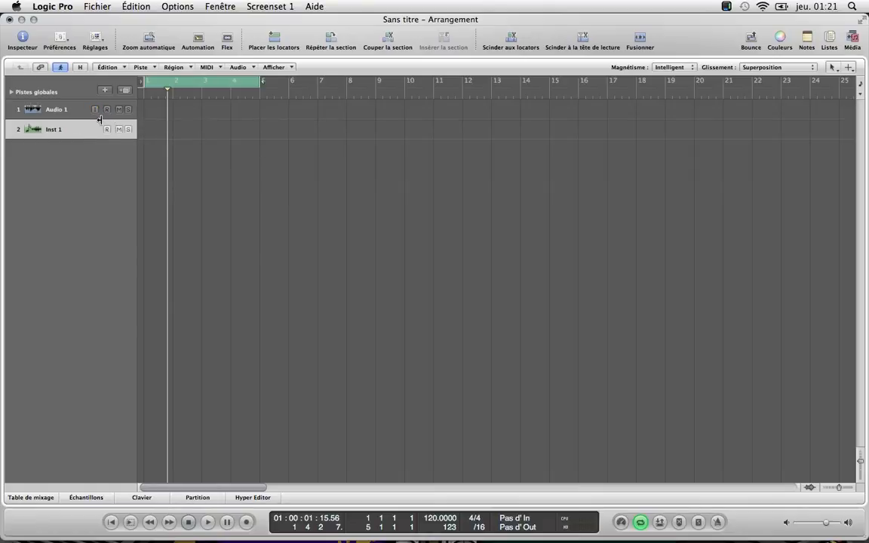
# - Hide the input monitoring control (Monitoring de l'entrée) from the track headers and show it again
pyautogui.rightClick(88, 118)
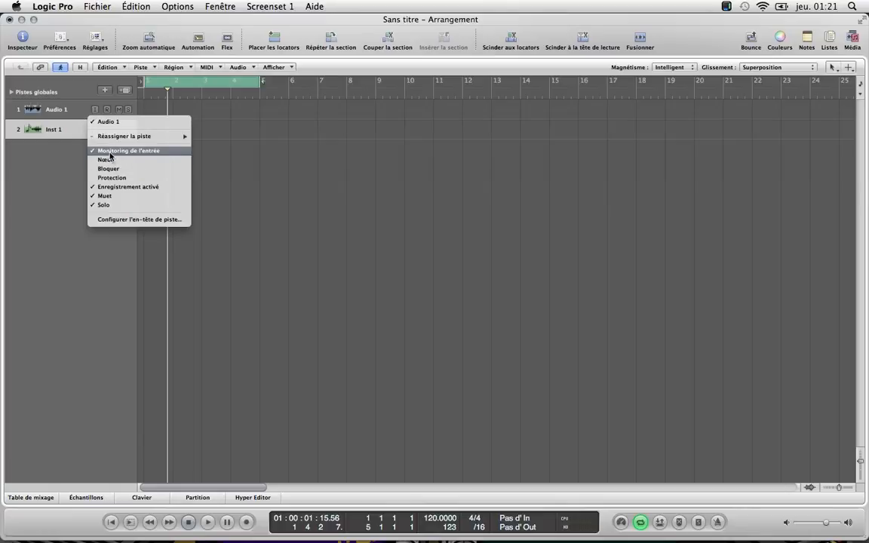
pyautogui.click(106, 150)
pyautogui.rightClick(85, 112)
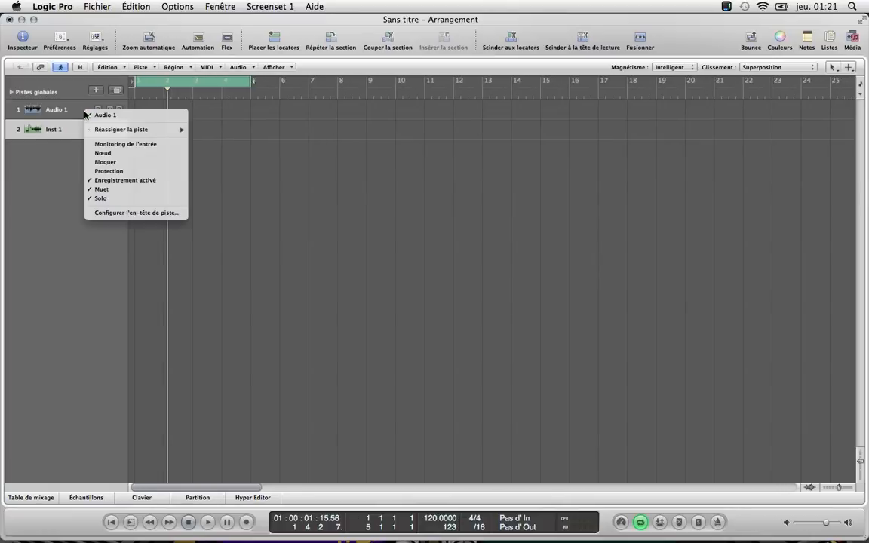
pyautogui.click(109, 150)
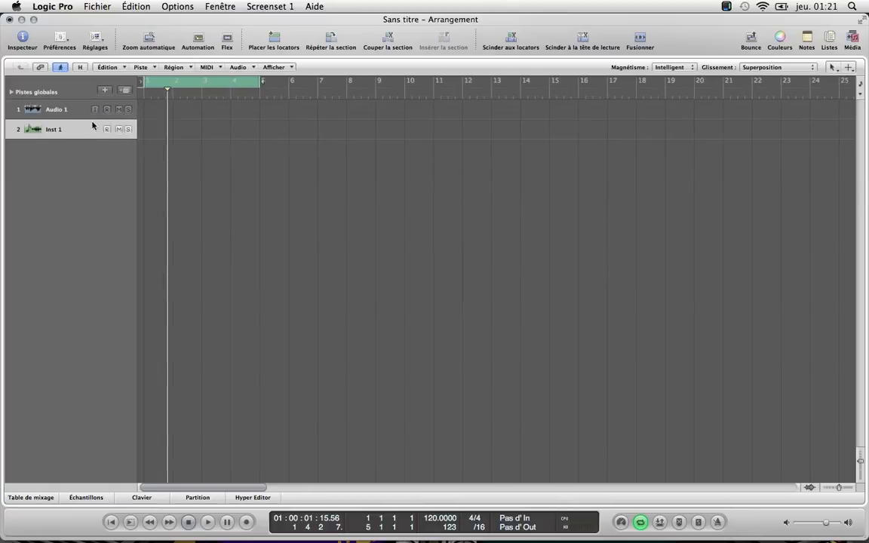
# - Show the freeze control (Bloquer) in the track headers and toggle it across Audio 1 and Inst 1
pyautogui.rightClick(94, 130)
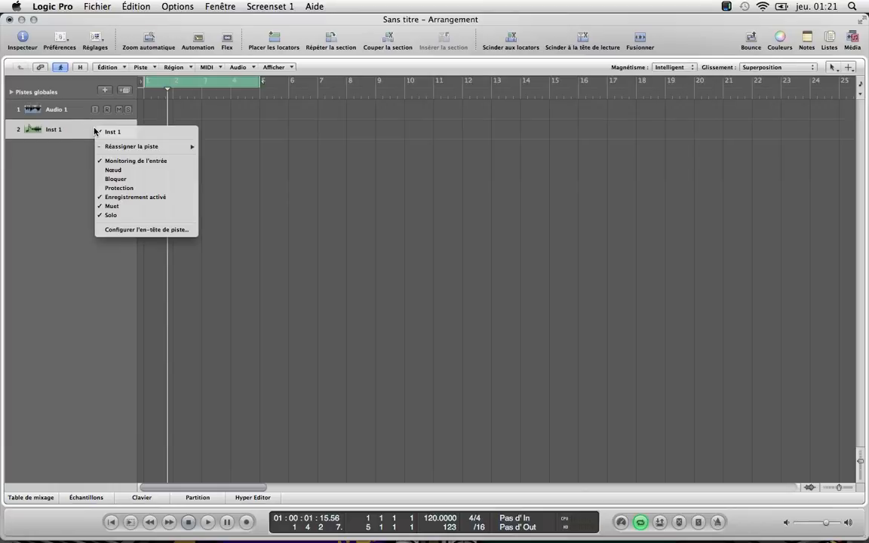
pyautogui.click(117, 180)
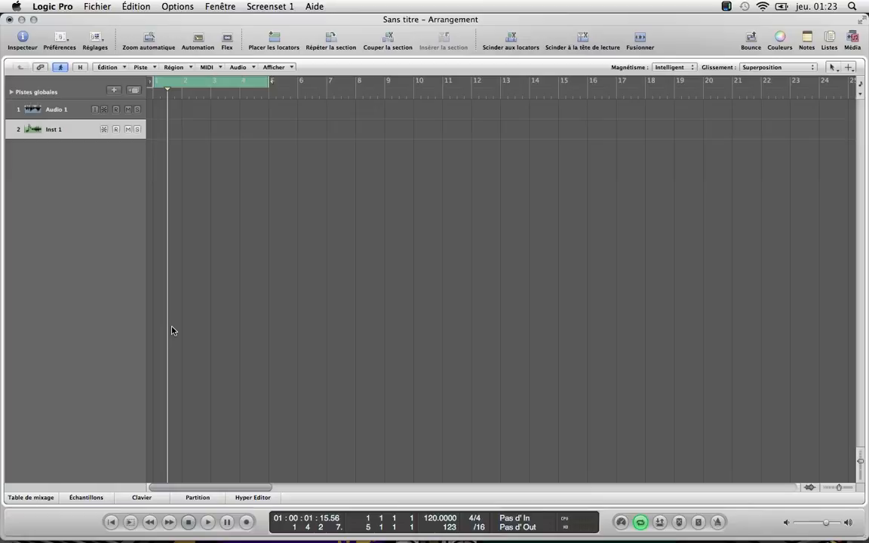
pyautogui.moveTo(104, 111); pyautogui.dragTo(104, 138)
pyautogui.moveTo(105, 110); pyautogui.dragTo(107, 147)
# - Show the Protection control in the track headers and try it on Audio 1
pyautogui.rightClick(84, 113)
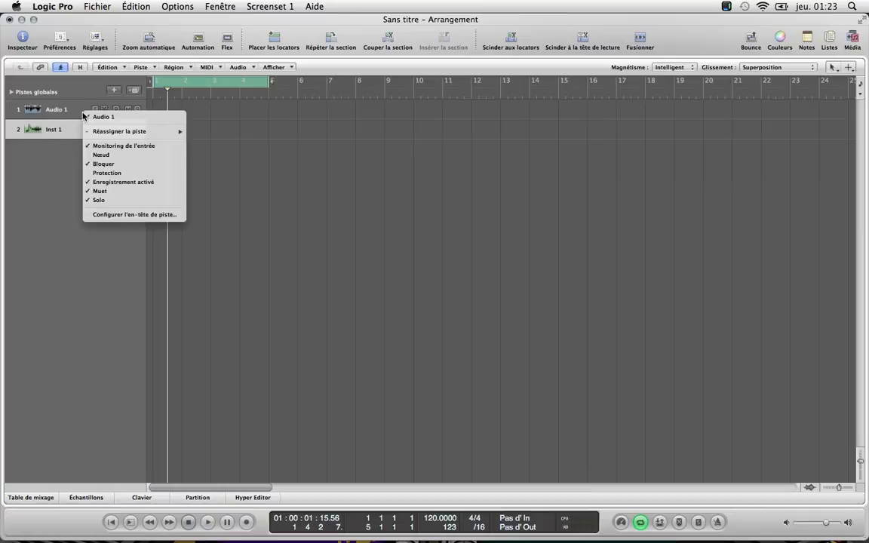
pyautogui.click(108, 173)
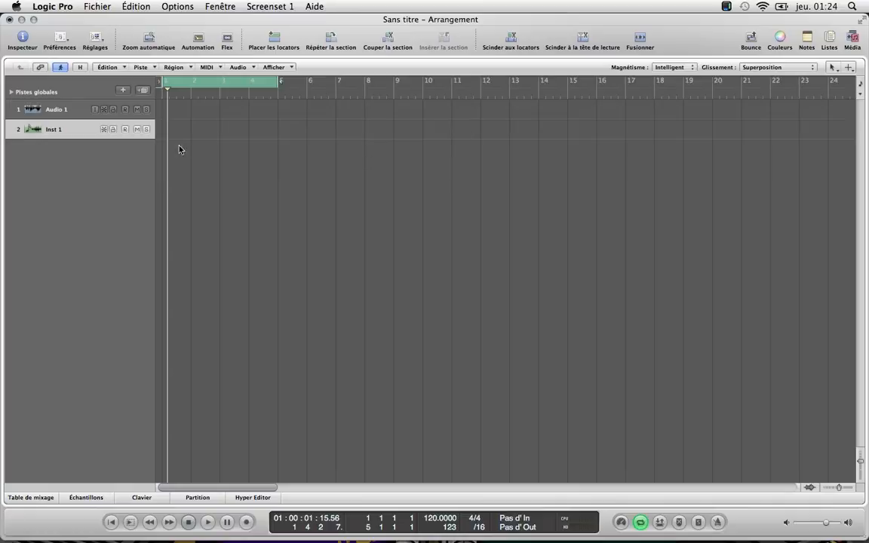
pyautogui.click(113, 111)
# - Remove the Protection and Bloquer controls from the track headers
pyautogui.rightClick(83, 109)
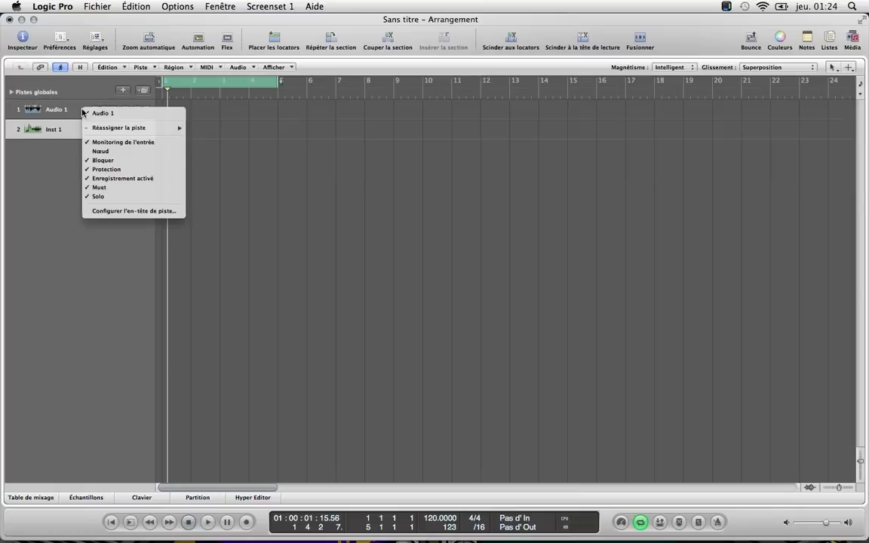
pyautogui.click(102, 169)
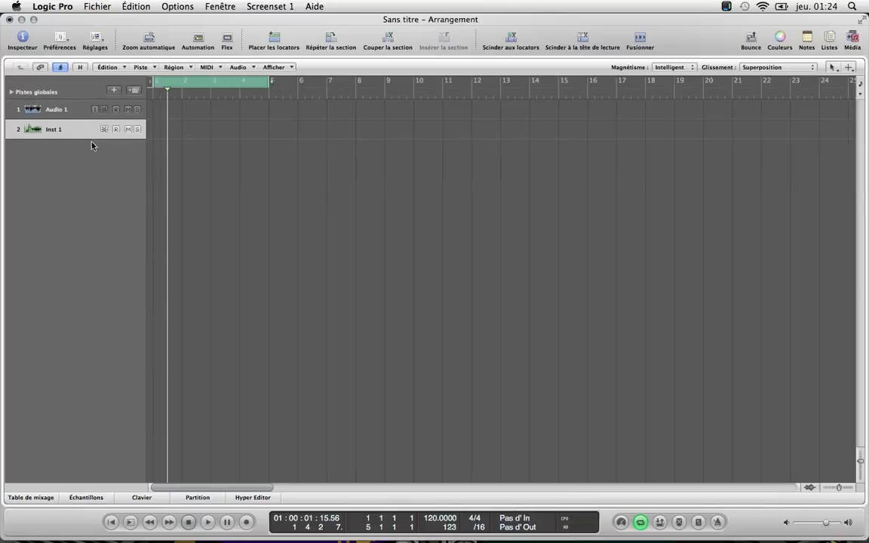
pyautogui.rightClick(87, 131)
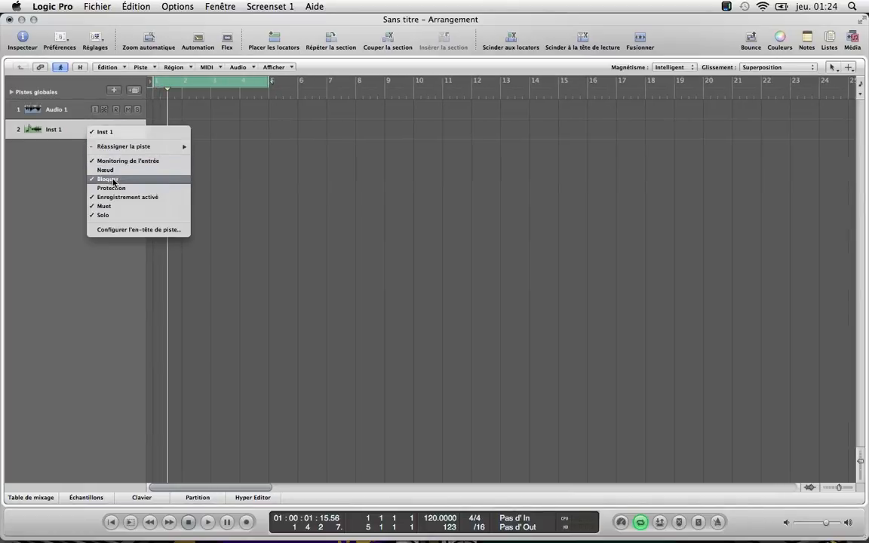
pyautogui.click(104, 179)
# - Examine the track reassignment choices (Réassigner la piste) under Table mixage for Inst 1 without changing the assignment
pyautogui.rightClick(90, 131)
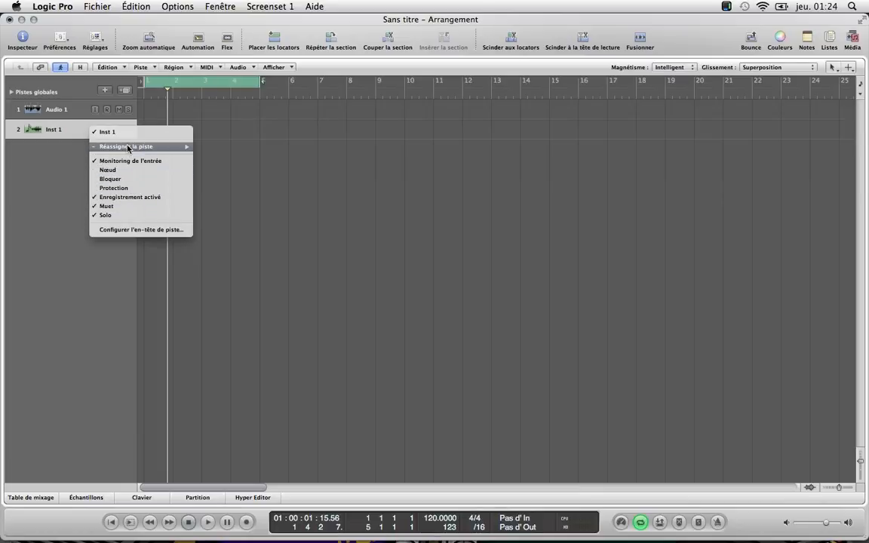
pyautogui.moveTo(130, 146)
pyautogui.moveTo(237, 149)
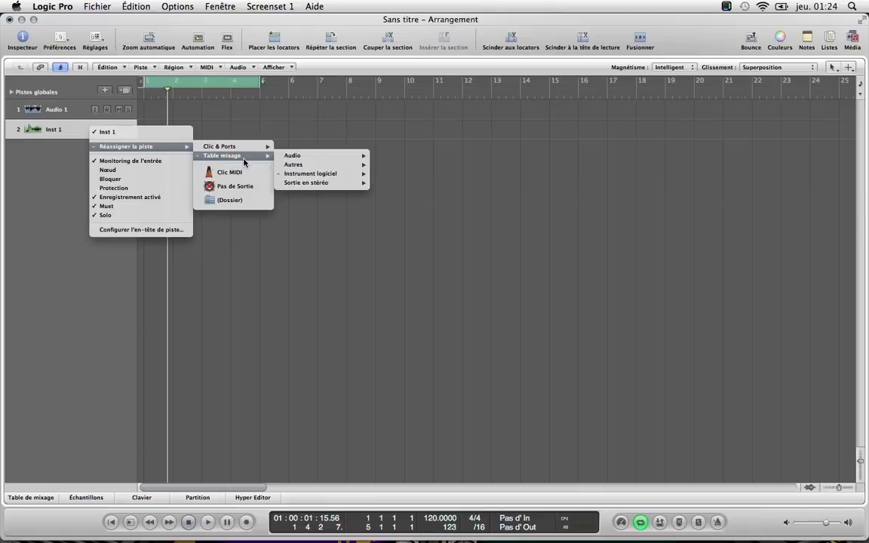
pyautogui.moveTo(292, 157)
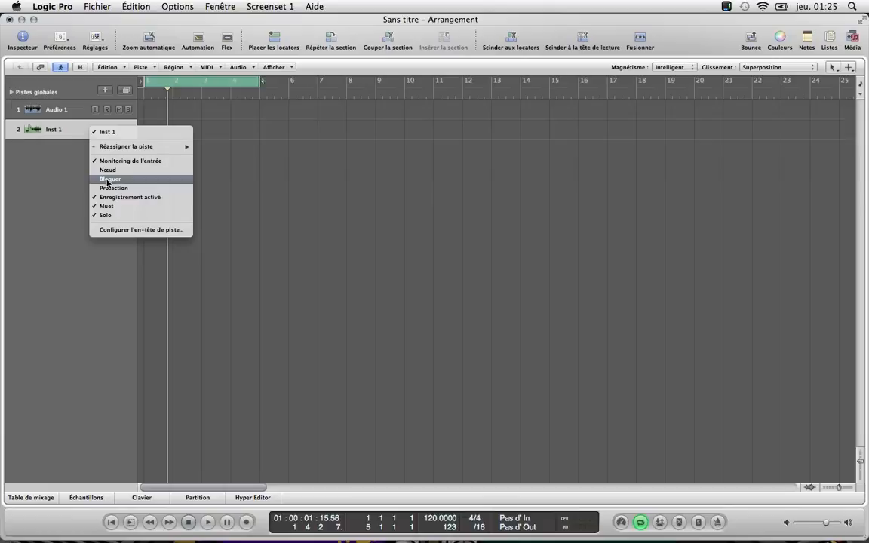
pyautogui.click(60, 182)
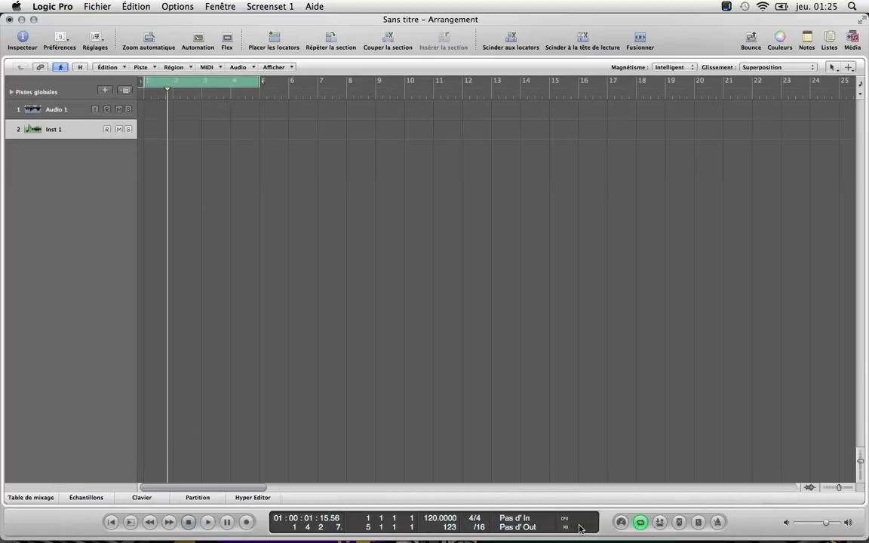
# - Return the playhead to the project start, play briefly, pause, and stop playback
pyautogui.click(188, 522)
pyautogui.click(206, 522)
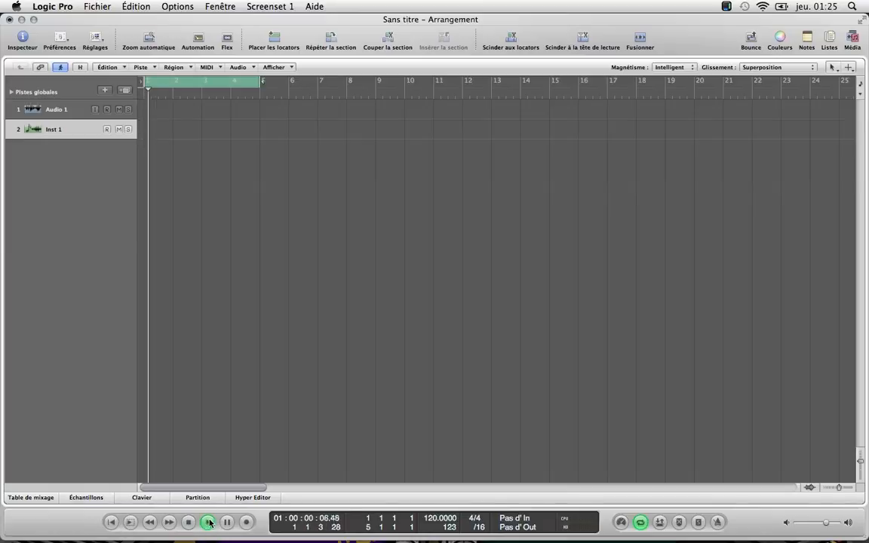
pyautogui.click(228, 525)
pyautogui.click(190, 524)
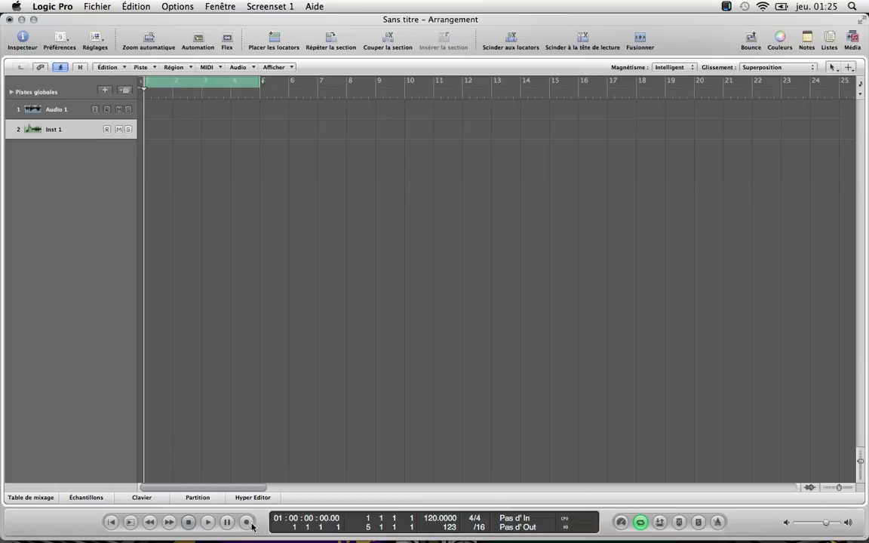
# - Step the playhead forward a few bars and rewind it bar by bar to bar 0
pyautogui.click(169, 523)
pyautogui.click(149, 522)
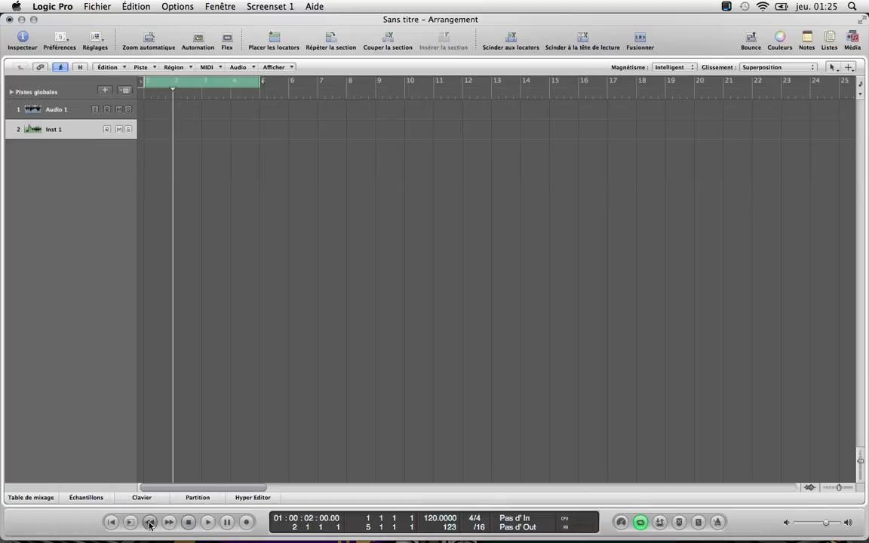
pyautogui.click(167, 523)
pyautogui.click(167, 522)
pyautogui.click(167, 522)
pyautogui.click(148, 524)
pyautogui.click(148, 524)
pyautogui.click(148, 524)
pyautogui.click(148, 524)
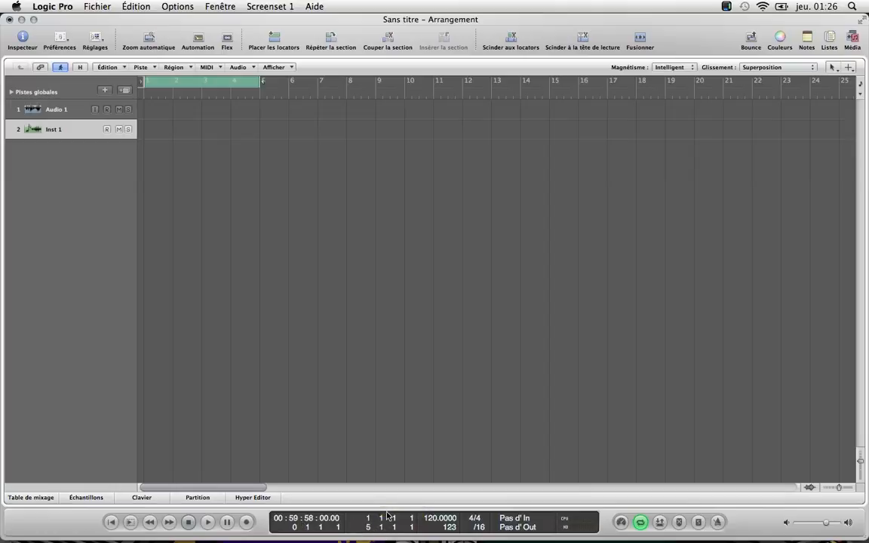
# - Toggle the cycle range over bars 1 to 5 off and on, leaving cycle mode switched off
pyautogui.press('c')
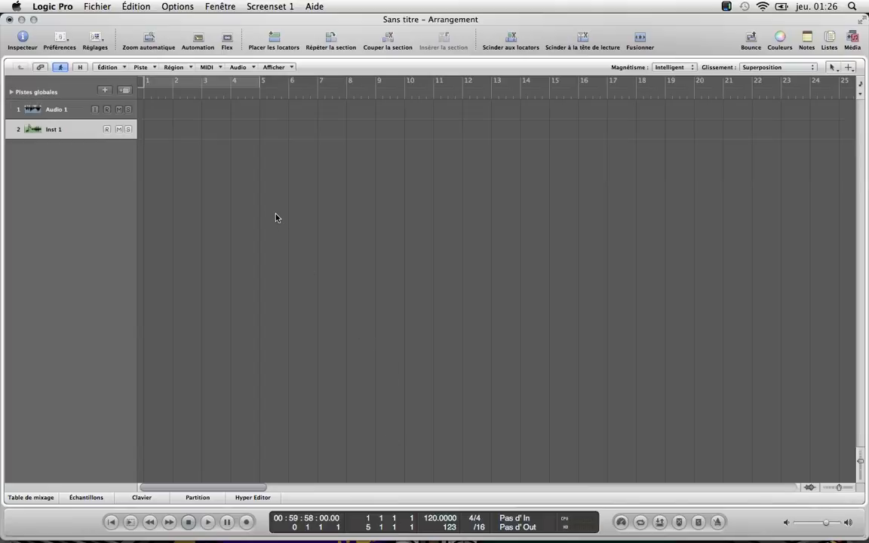
pyautogui.click(219, 82)
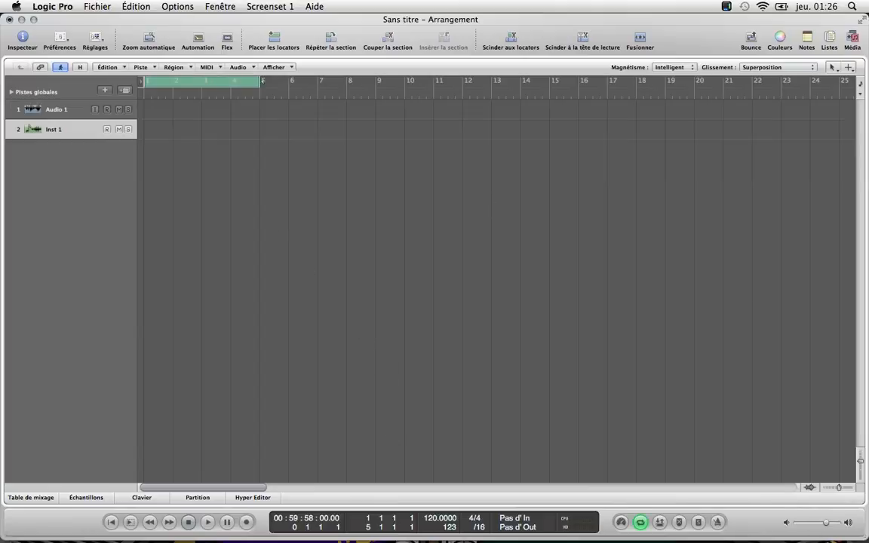
pyautogui.click(640, 523)
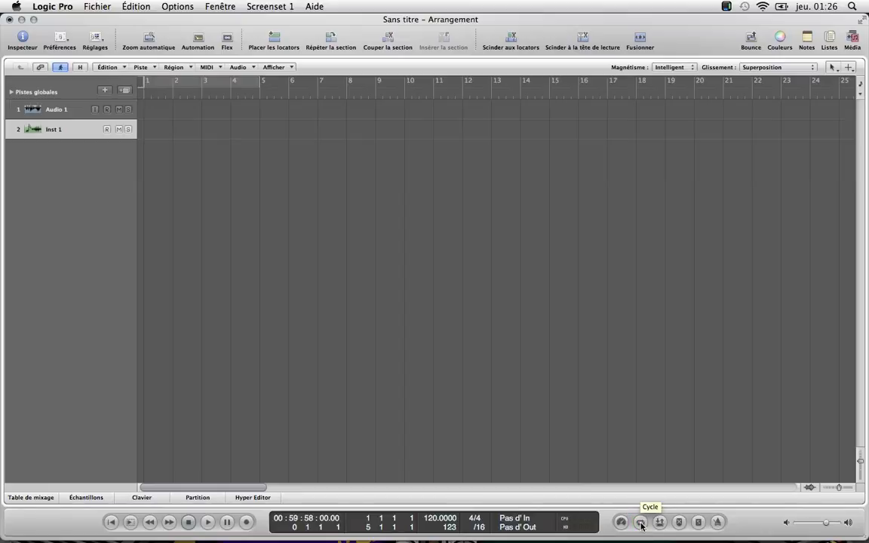
pyautogui.click(641, 523)
pyautogui.click(641, 524)
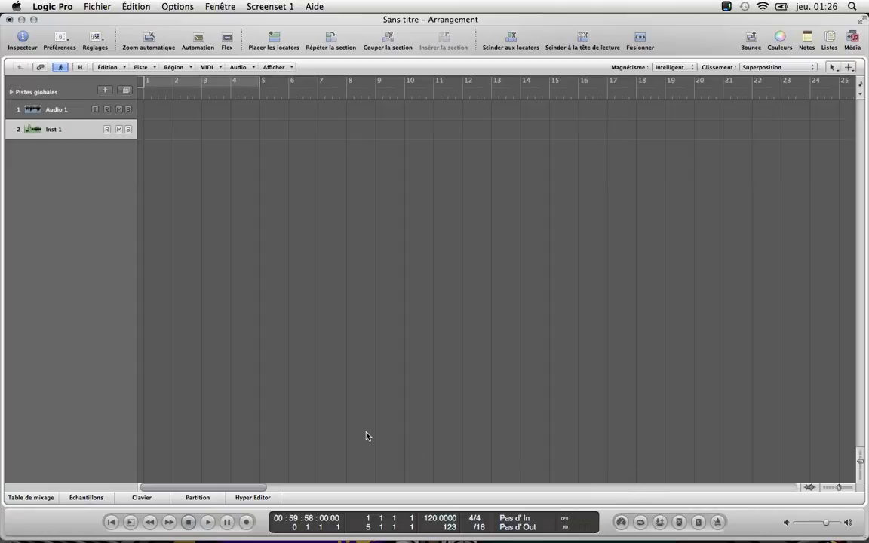
# - Toggle the metronome click, examine the metronome project settings (Réglages du métronome), and close them unchanged
pyautogui.click(721, 522)
pyautogui.click(719, 522)
pyautogui.rightClick(719, 522)
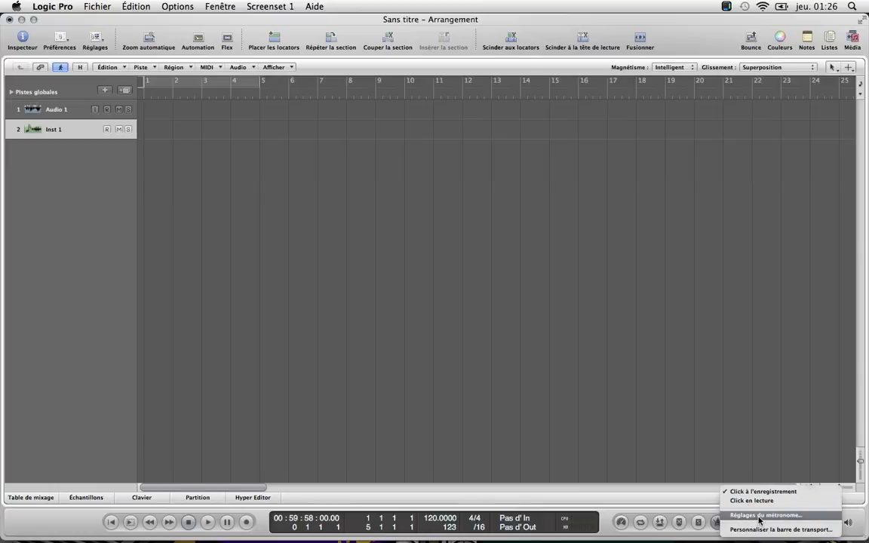
pyautogui.click(656, 475)
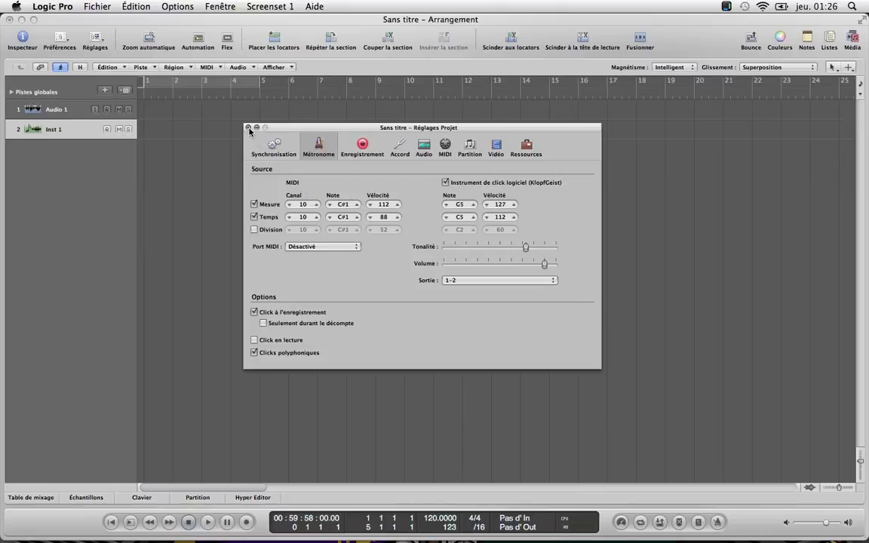
pyautogui.click(248, 128)
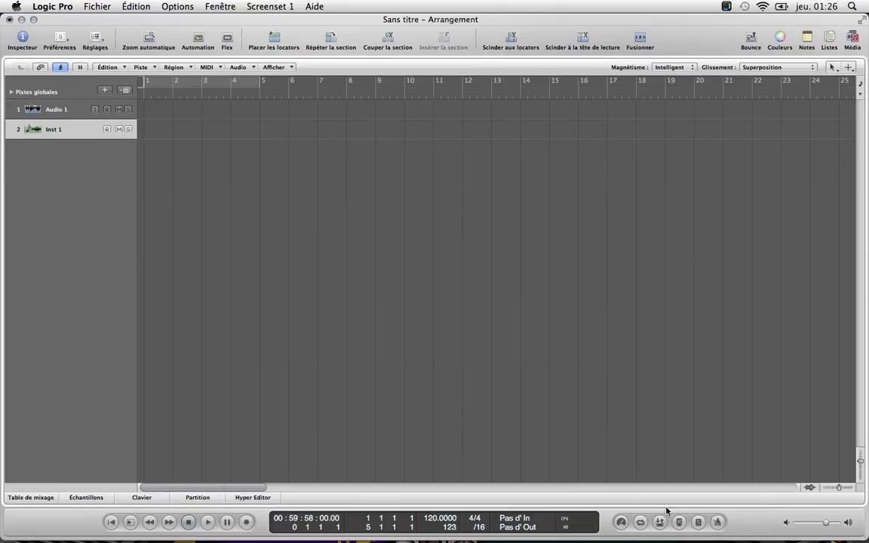
# - Import 1KBD_026.wav from the Kick mpc folder onto a new audio track below Inst 1 and move its region to bar 1
pyautogui.click(811, 488)
pyautogui.click(33, 21)
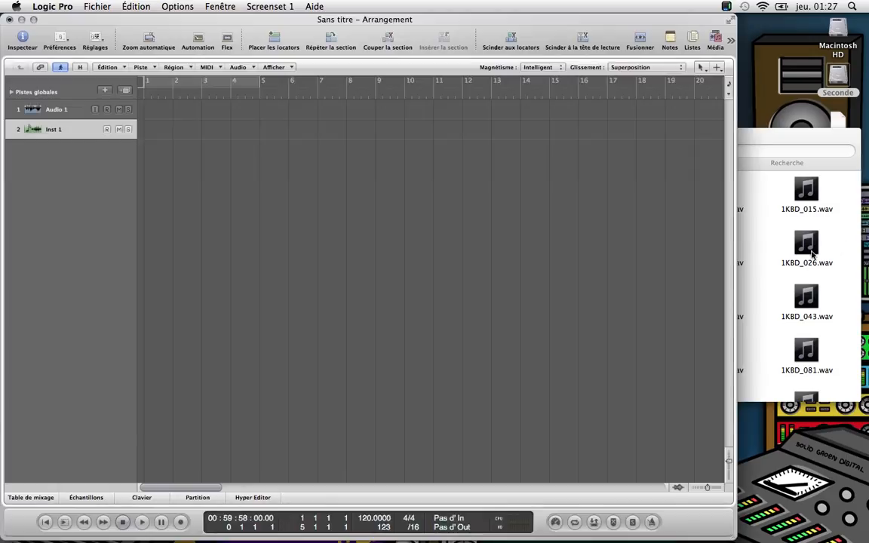
pyautogui.click(803, 249)
pyautogui.moveTo(802, 249); pyautogui.dragTo(195, 208)
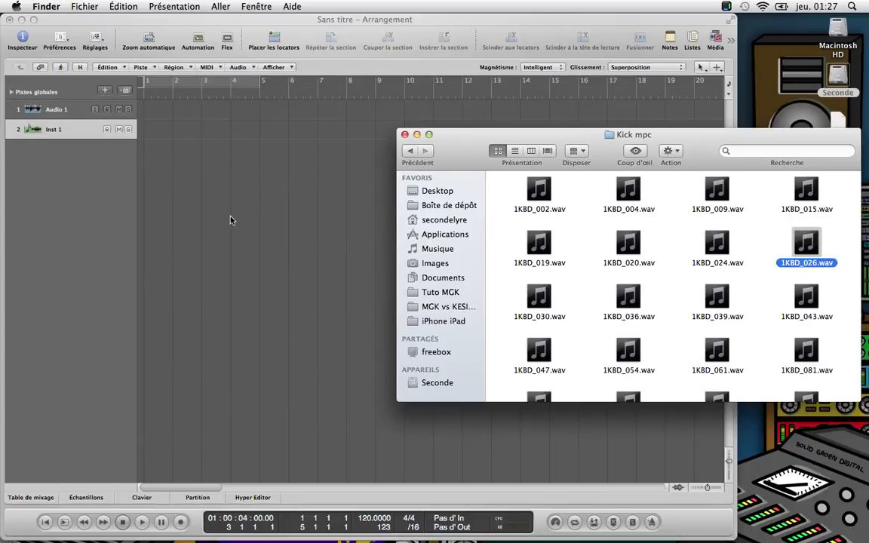
pyautogui.click(229, 218)
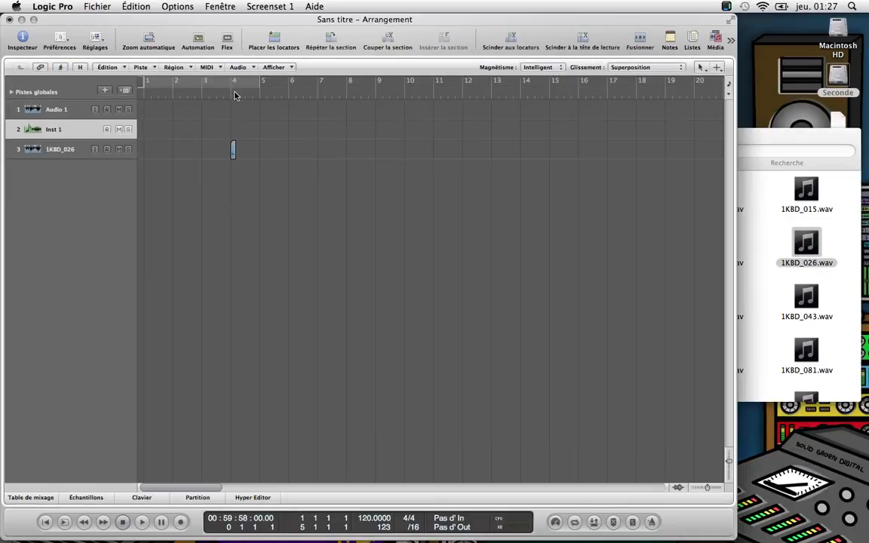
pyautogui.moveTo(234, 150); pyautogui.dragTo(148, 161)
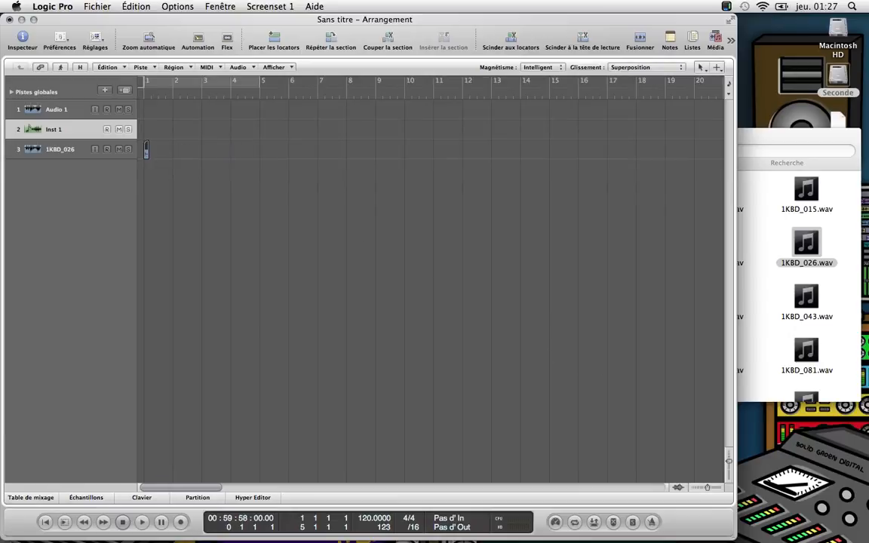
pyautogui.click(33, 20)
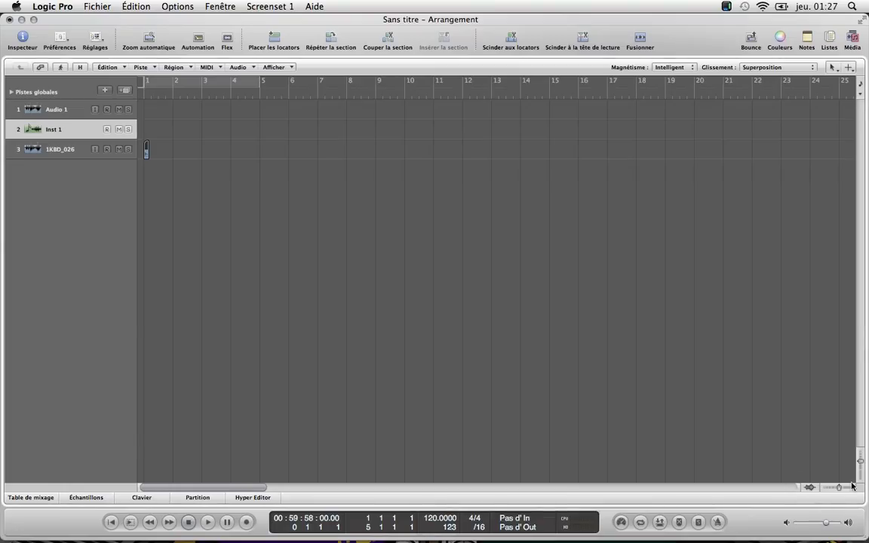
# - Zoom in fully on the kick region at bar 1 and toggle the waveform magnification on and off
pyautogui.moveTo(839, 488); pyautogui.dragTo(864, 481)
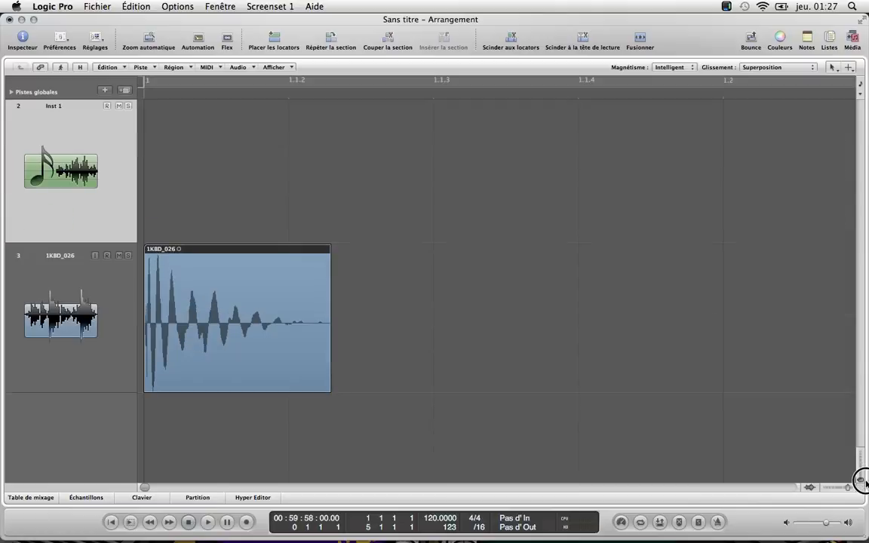
pyautogui.scroll(-1, 465, 375)
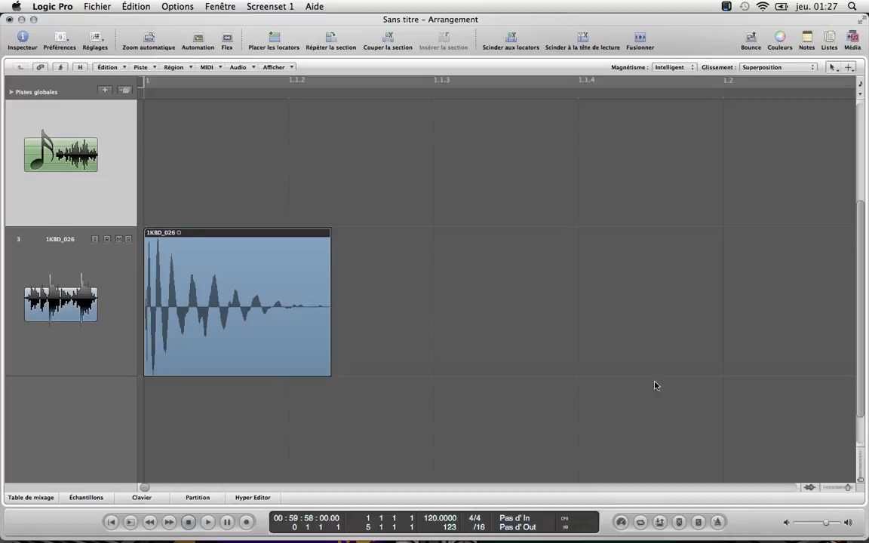
pyautogui.scroll(-2, 678, 395)
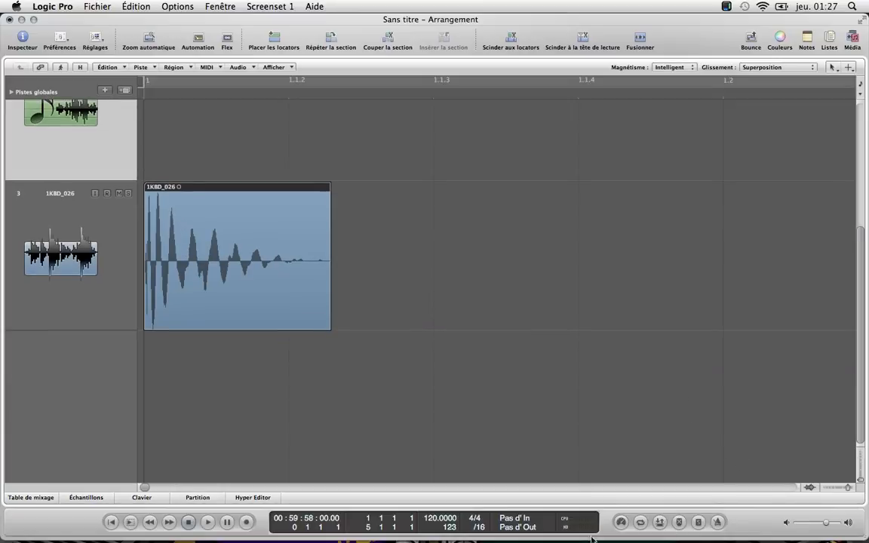
pyautogui.click(799, 467)
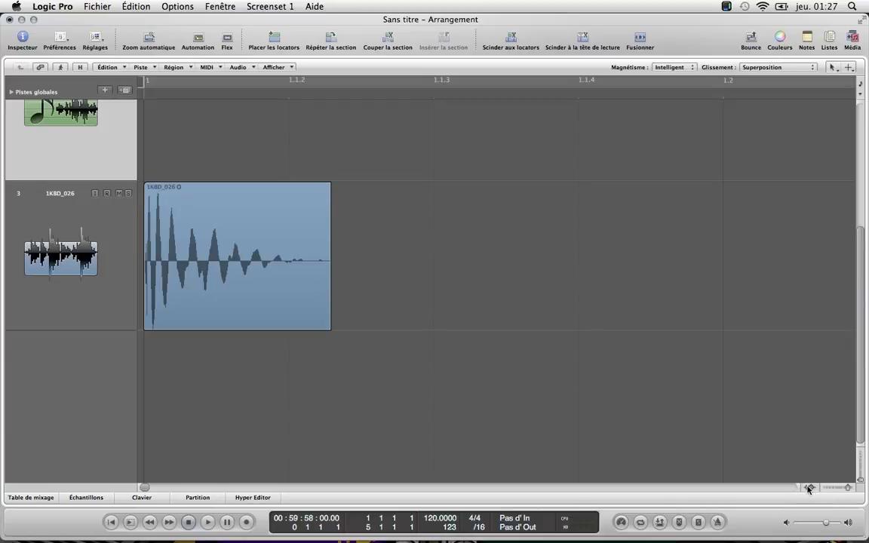
pyautogui.click(812, 489)
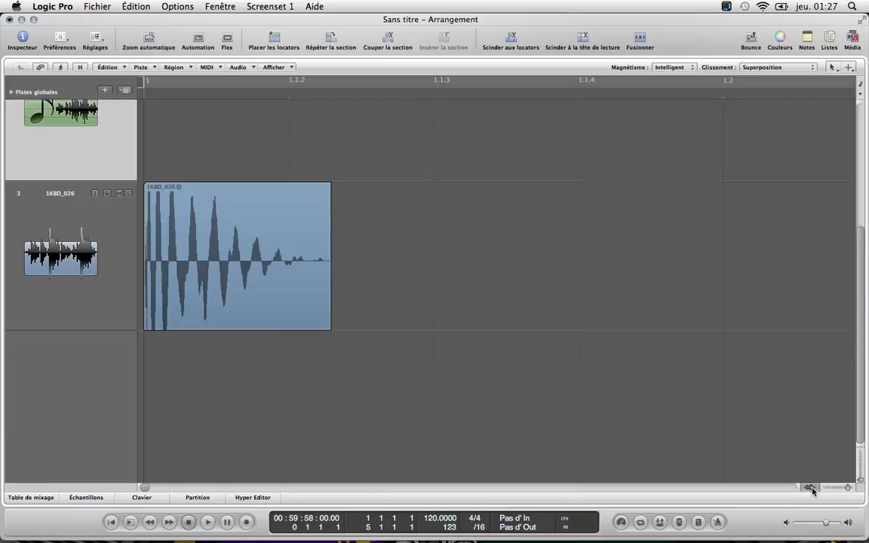
pyautogui.click(813, 491)
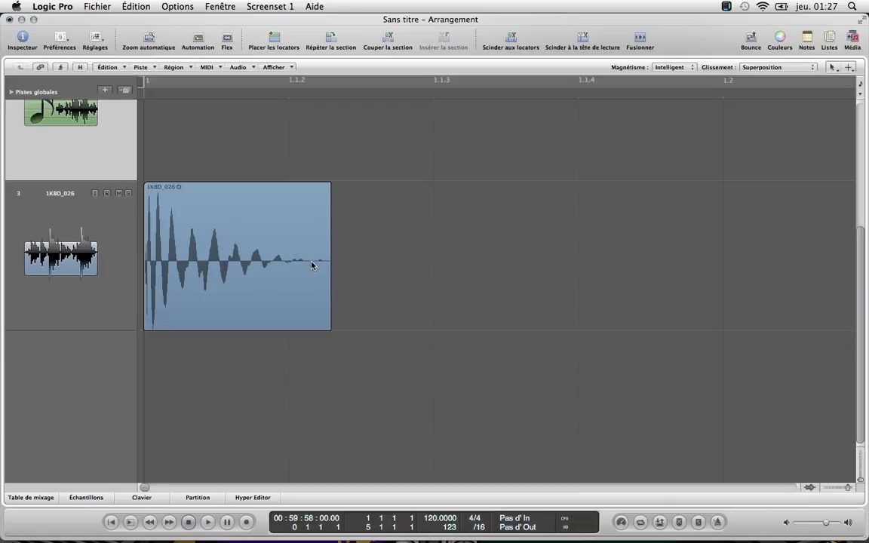
# - Copy the 1KBD_026 region to position 1.1.2 on its own track and delete the copy
pyautogui.click(859, 474)
pyautogui.moveTo(859, 475); pyautogui.dragTo(846, 490)
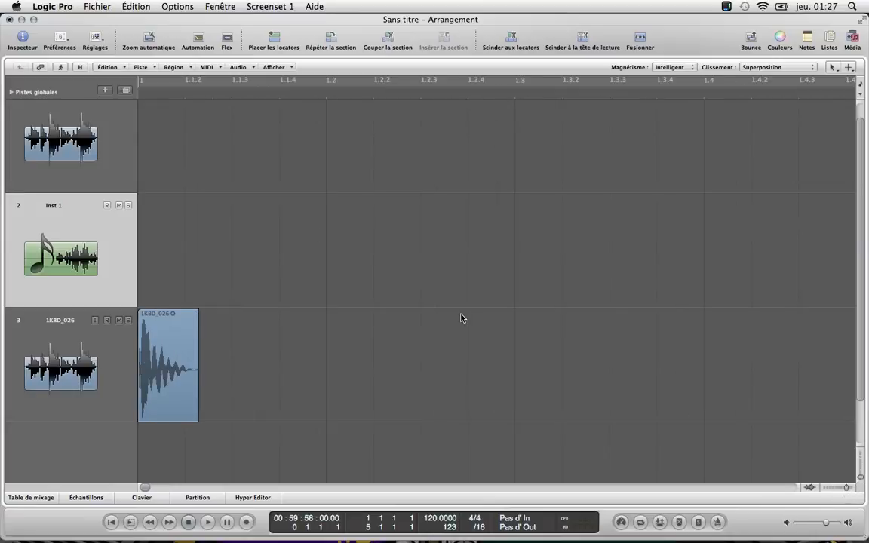
pyautogui.hscroll(-1, 462, 319)
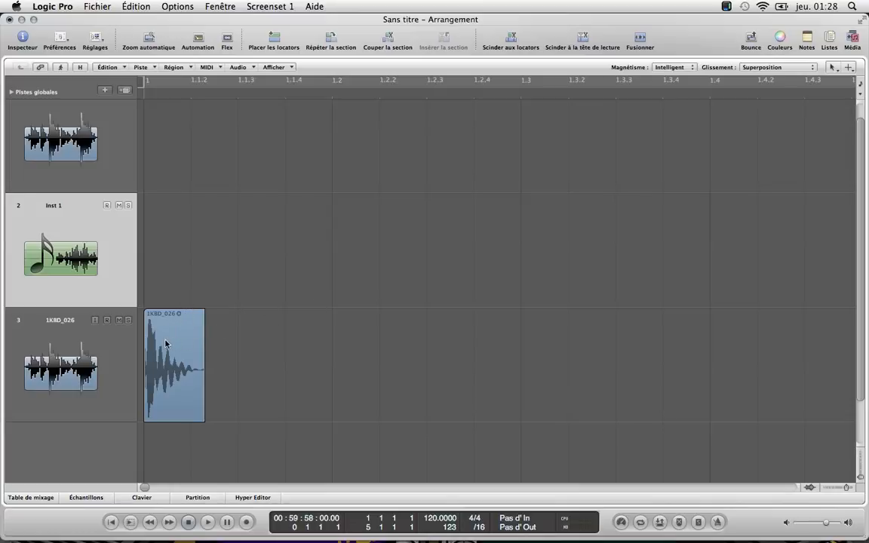
pyautogui.moveTo(166, 333); pyautogui.dragTo(189, 326)
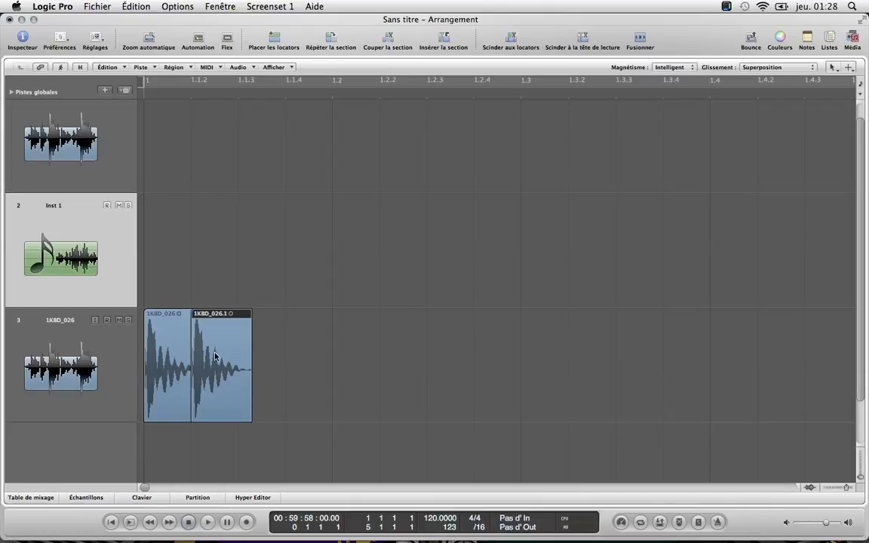
pyautogui.click(179, 332)
pyautogui.click(212, 264)
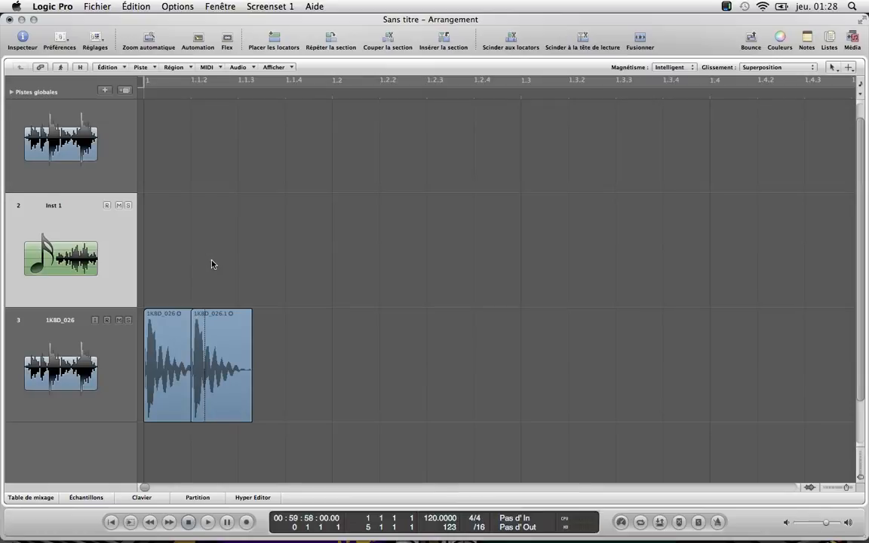
pyautogui.click(227, 317)
pyautogui.press('Delete')
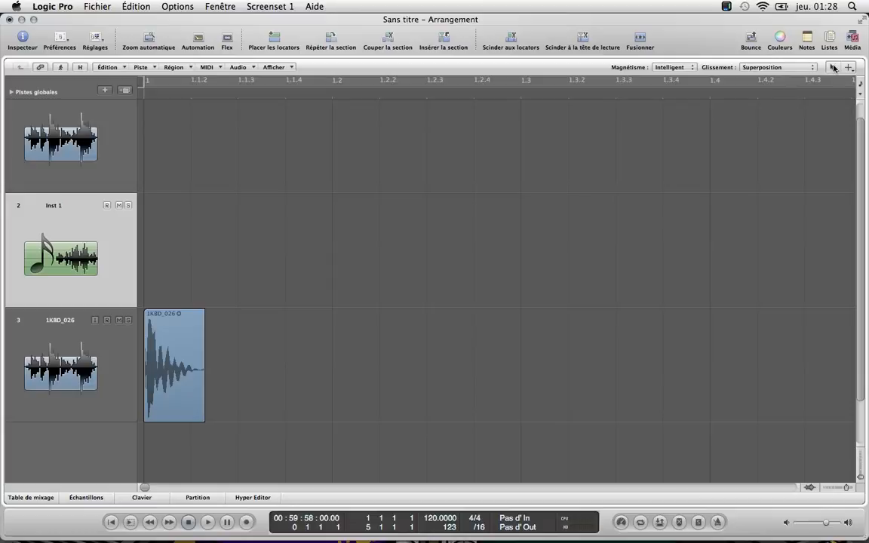
# - Play the project briefly and assign the Scissors tool (Outil Ciseaux) as the secondary tool
pyautogui.press('space')
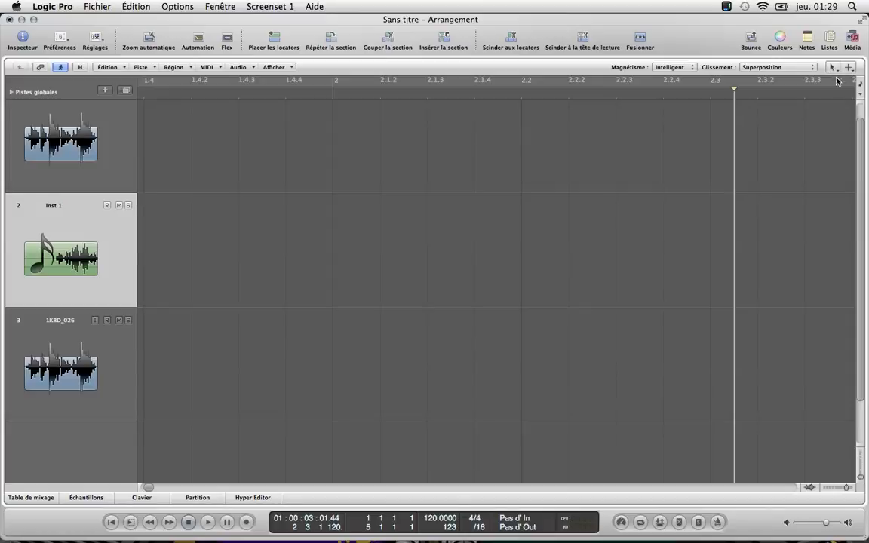
pyautogui.click(833, 67)
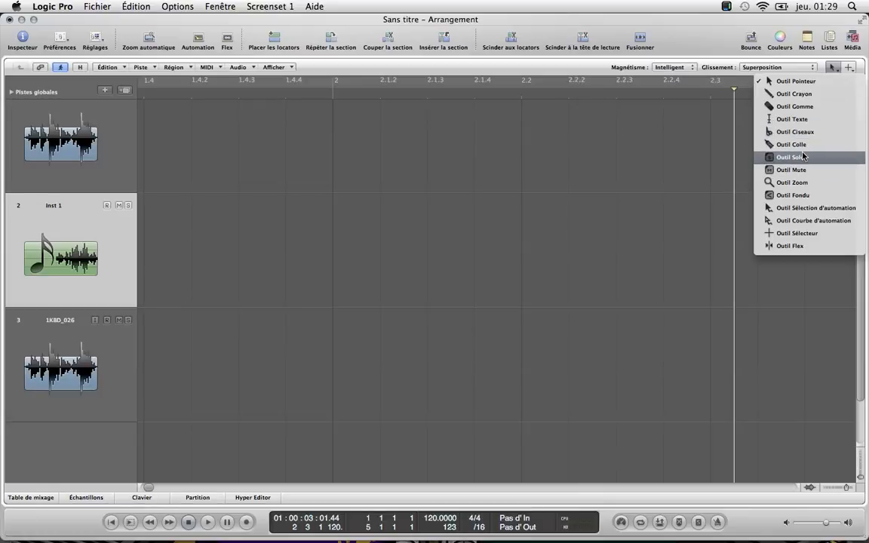
pyautogui.click(850, 68)
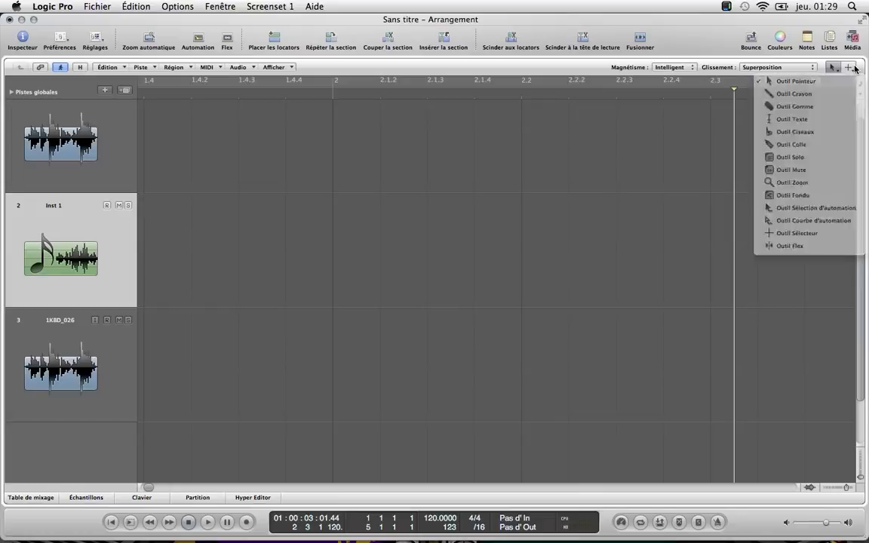
pyautogui.click(851, 68)
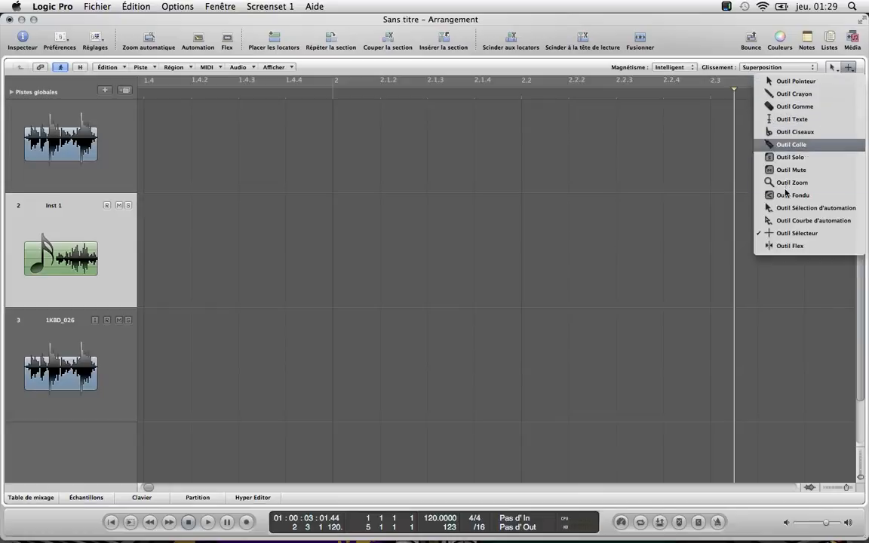
pyautogui.click(785, 134)
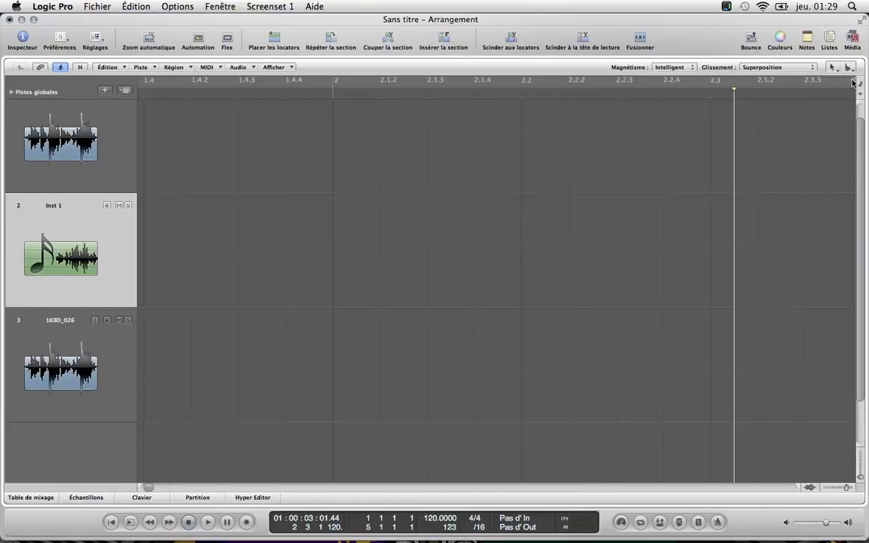
# - Split the 1KBD_026 region just before position 1.1.2 with the Scissors tool and undo the split
pyautogui.hscroll(-10, 428, 232)
pyautogui.scroll(-2, 428, 233)
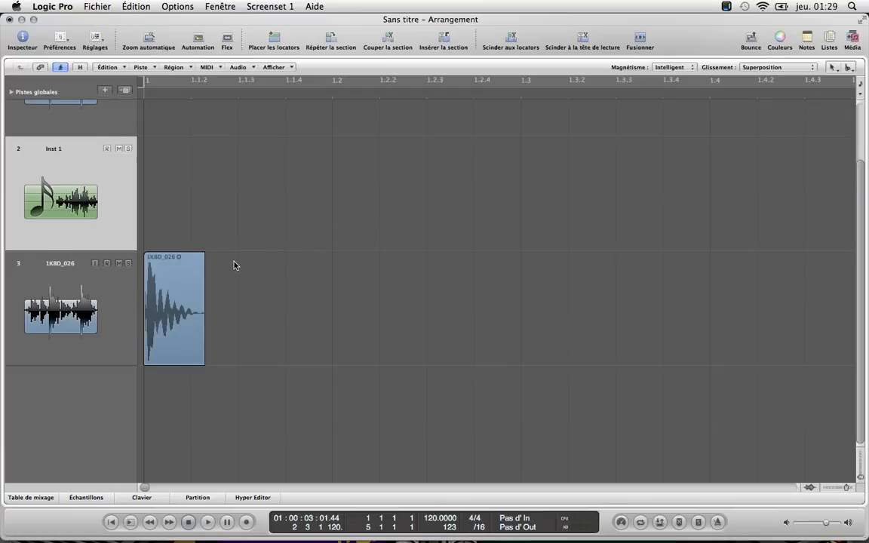
pyautogui.moveTo(170, 277)
pyautogui.mouseDown()
pyautogui.moveTo(287, 270)
pyautogui.moveTo(162, 275)
pyautogui.moveTo(173, 277)
pyautogui.mouseUp()
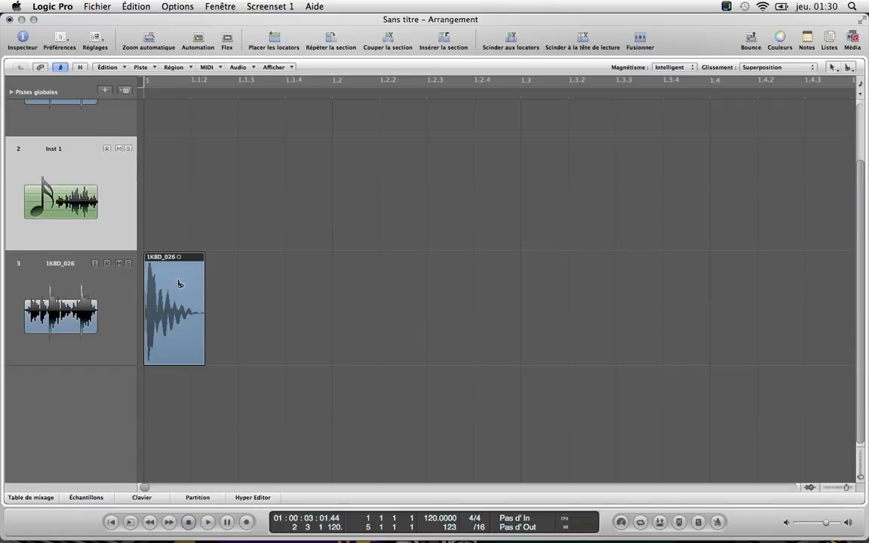
pyautogui.click(188, 285)
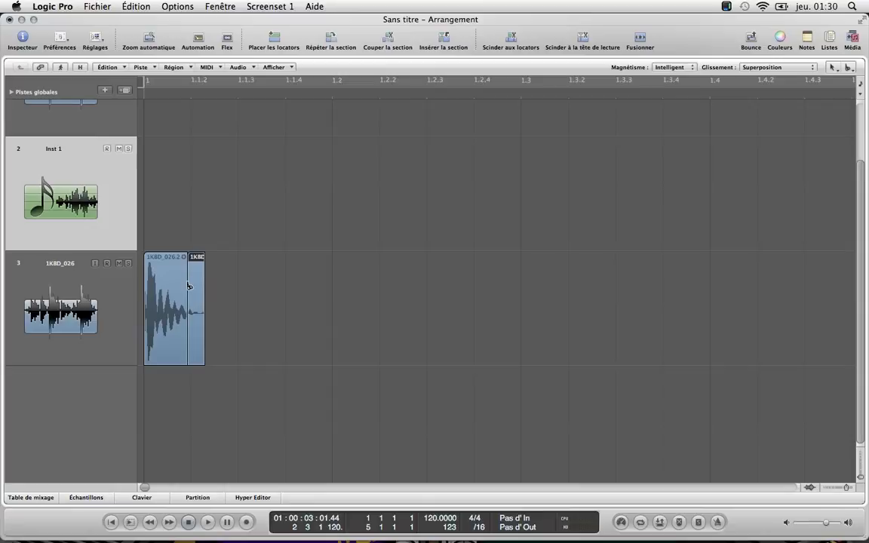
pyautogui.press('super+z')
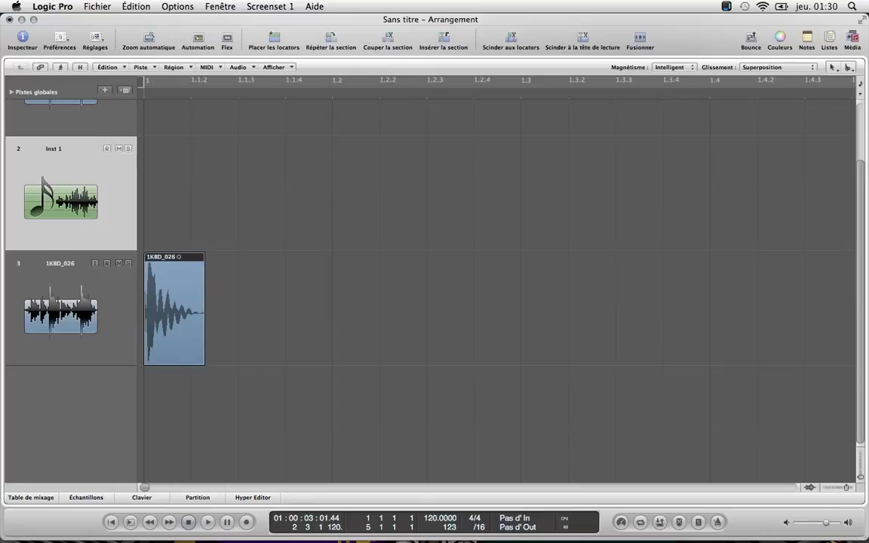
# - Open the loop browser (Boucles) in the media area and list all loops with the Tout category
pyautogui.scroll(3, 277, 171)
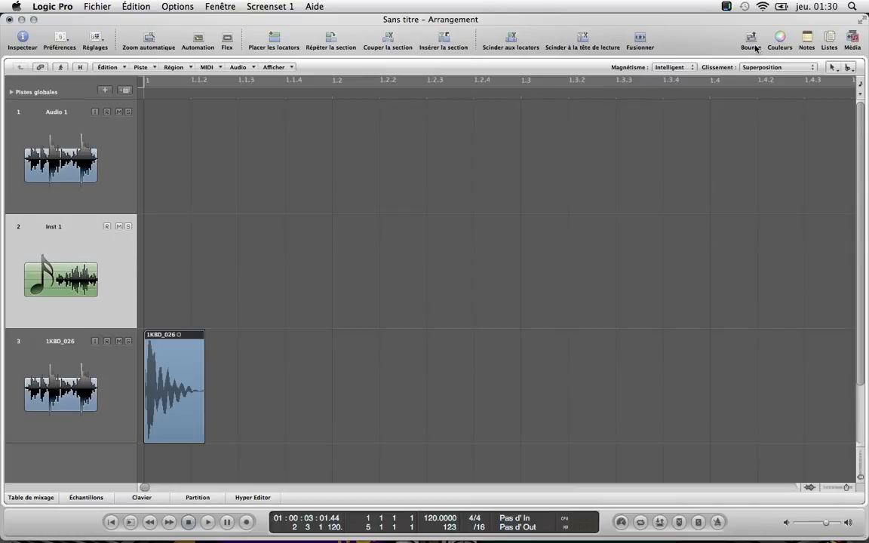
pyautogui.click(853, 39)
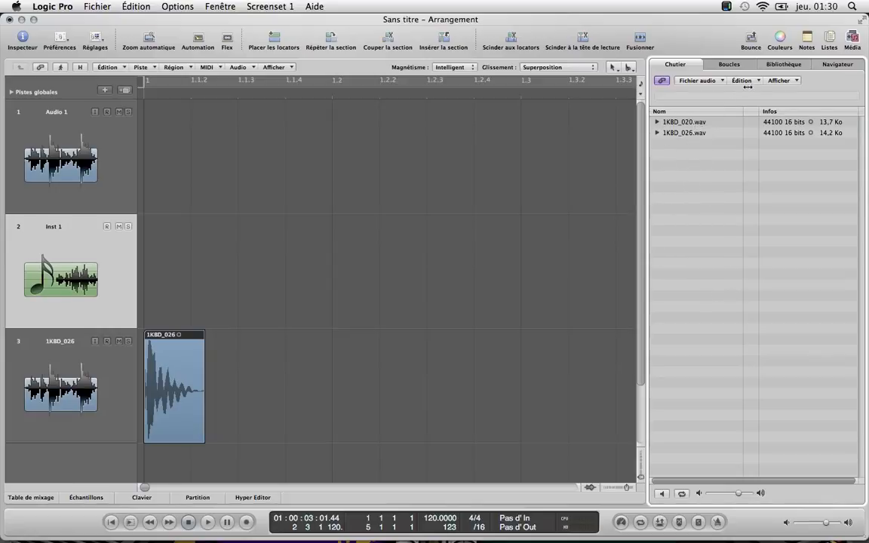
pyautogui.click(725, 65)
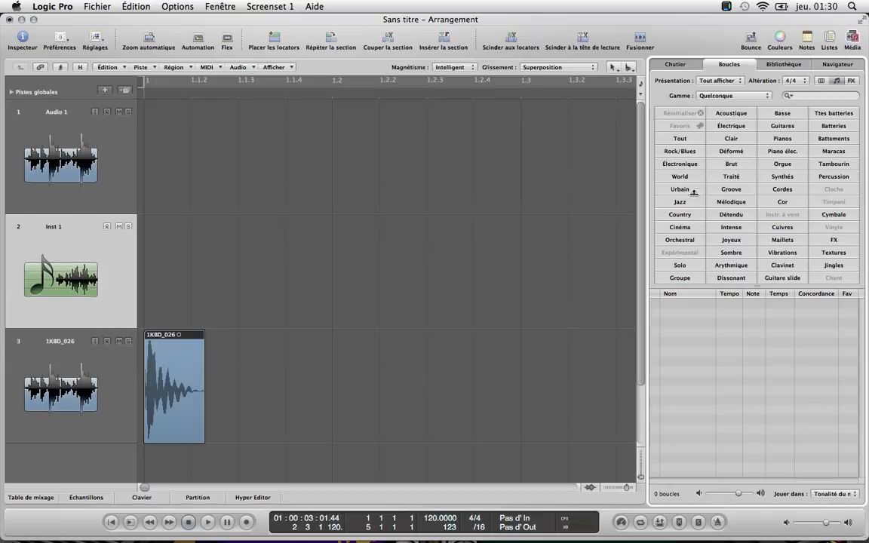
pyautogui.click(680, 138)
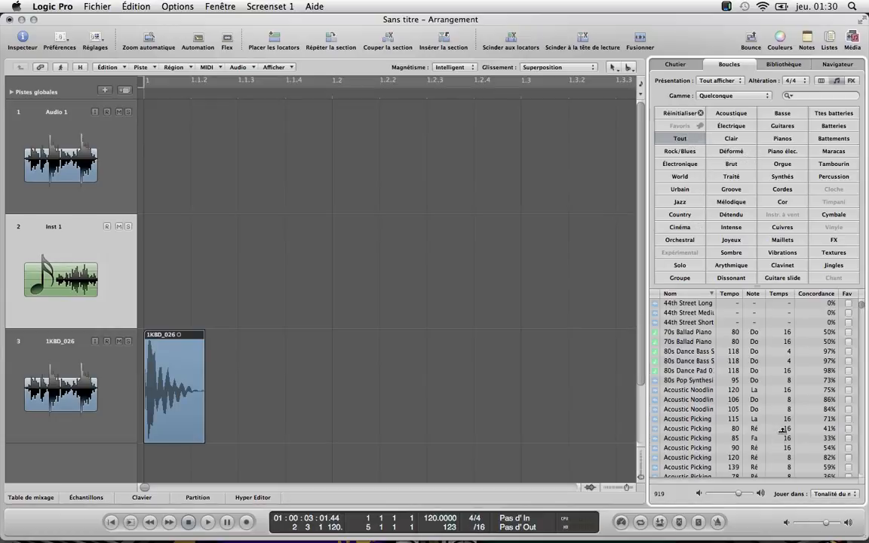
# - Audition the 80s Dance Pad and 80s Dance Bass loops, lower the preview volume, and browse further through the loop list
pyautogui.click(683, 370)
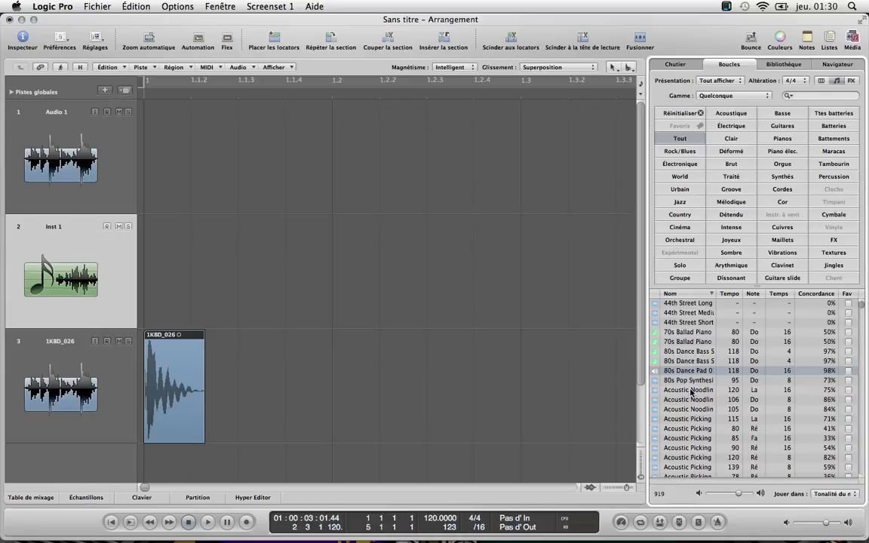
pyautogui.moveTo(740, 496); pyautogui.dragTo(719, 496)
pyautogui.moveTo(713, 496); pyautogui.dragTo(718, 497)
pyautogui.click(655, 351)
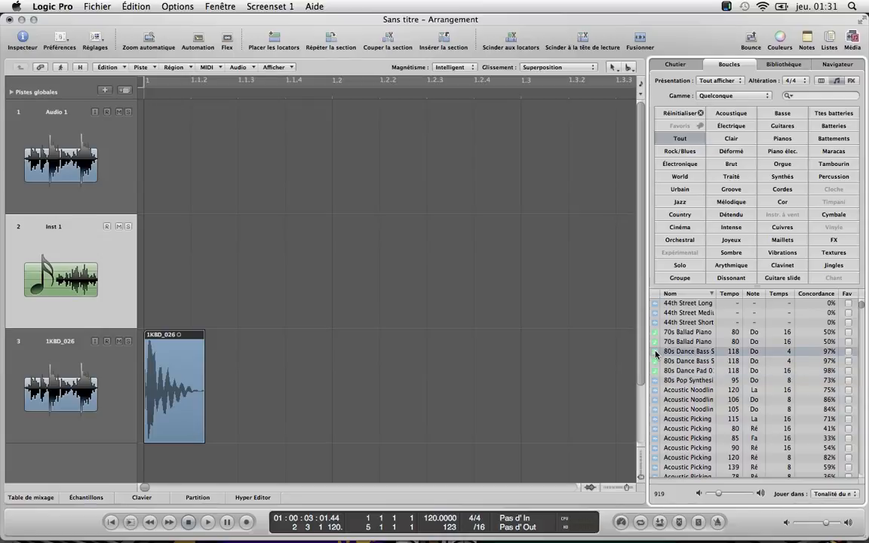
pyautogui.scroll(-1, 703, 352)
pyautogui.scroll(-15, 706, 362)
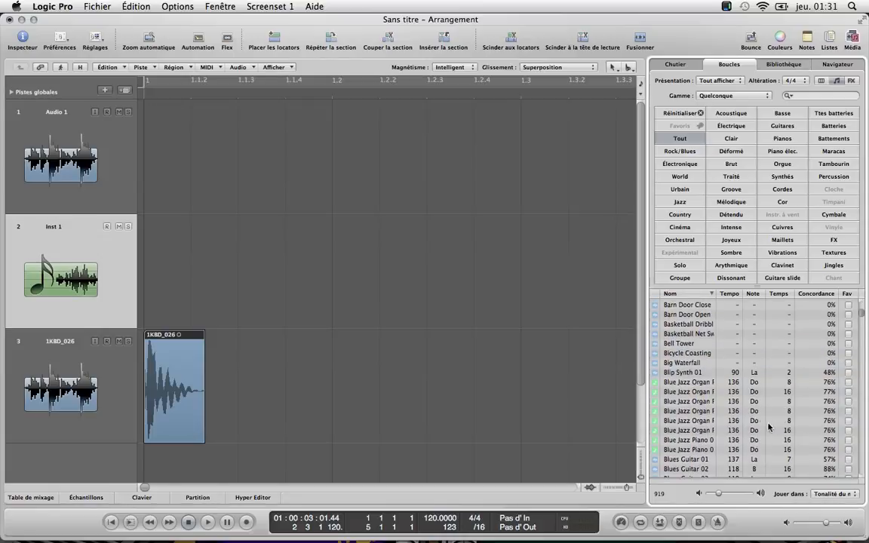
pyautogui.scroll(-20, 730, 405)
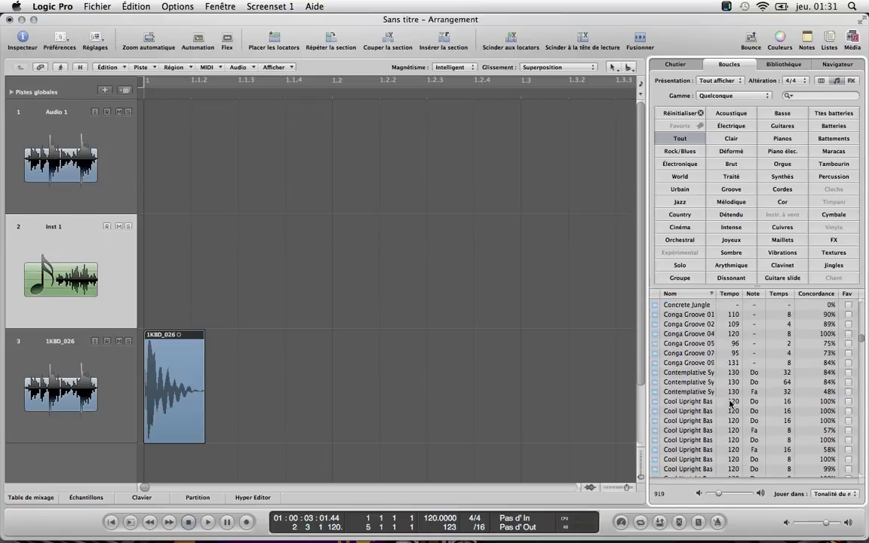
pyautogui.scroll(-5, 730, 404)
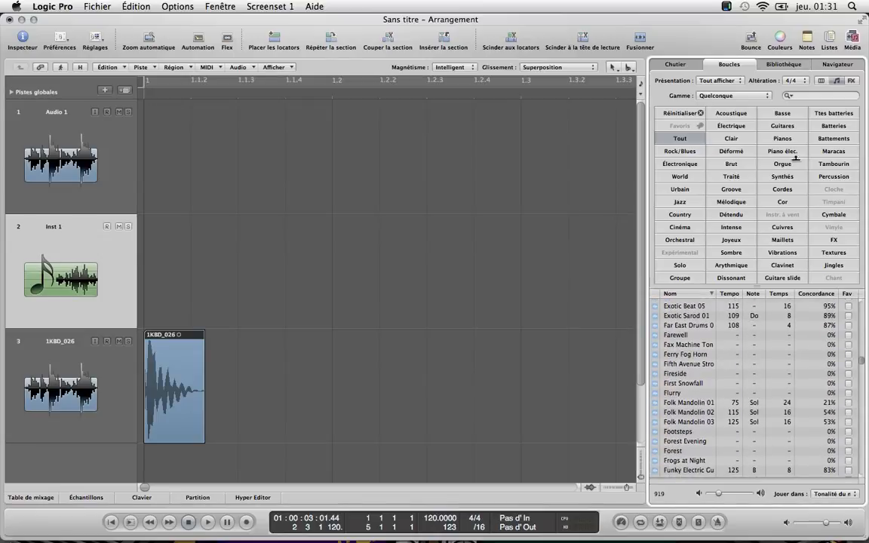
# - Filter the loops to Batteries and add Percussion Combo 09 at bar 1 on a new track below 1KBD_026
pyautogui.moveTo(720, 494); pyautogui.dragTo(736, 497)
pyautogui.click(830, 125)
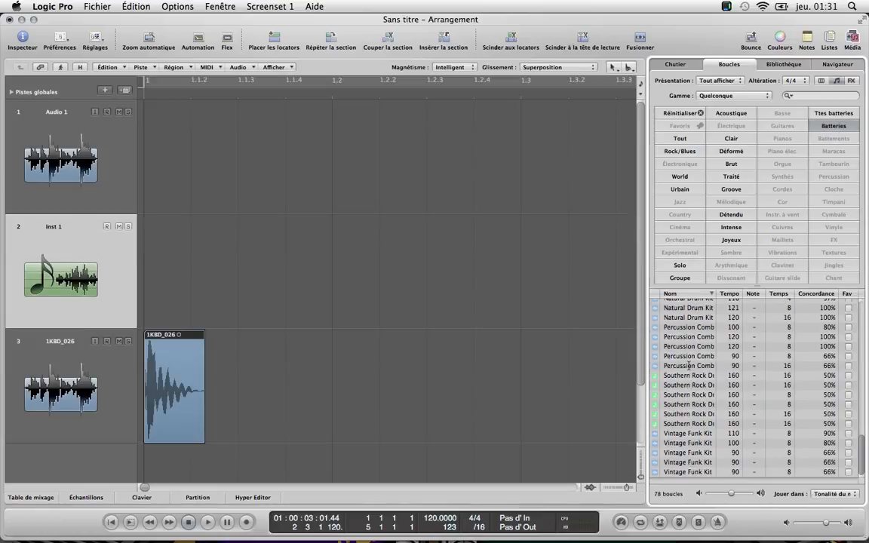
pyautogui.moveTo(689, 365); pyautogui.dragTo(369, 469)
pyautogui.scroll(-5, 353, 351)
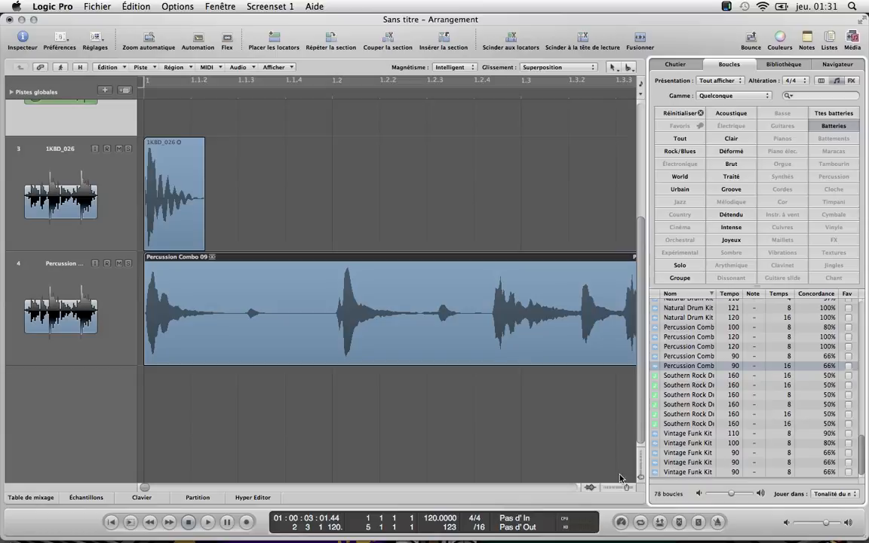
# - Make a single Scissors cut one beat into the Percussion Combo 09 region and undo it
pyautogui.moveTo(627, 492)
pyautogui.mouseDown()
pyautogui.moveTo(613, 486)
pyautogui.moveTo(620, 489)
pyautogui.mouseUp()
pyautogui.hscroll(-3, 476, 402)
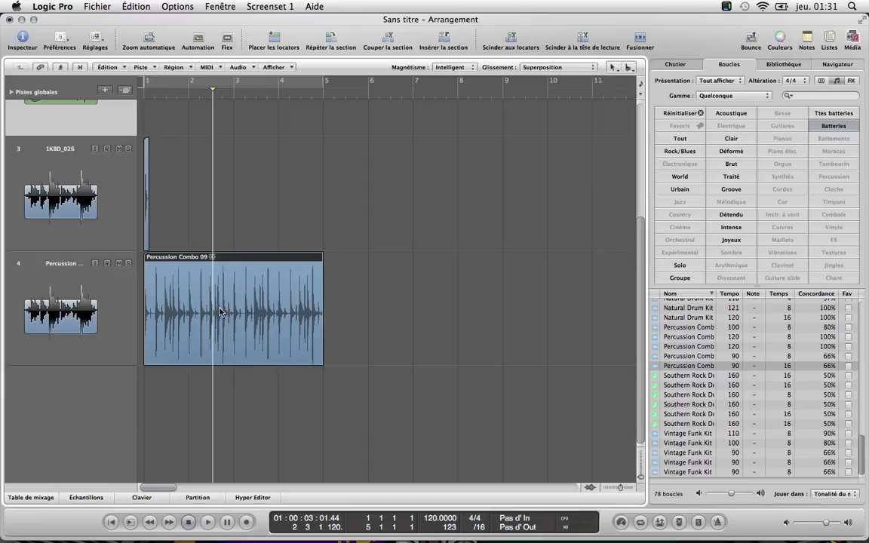
pyautogui.click(156, 306)
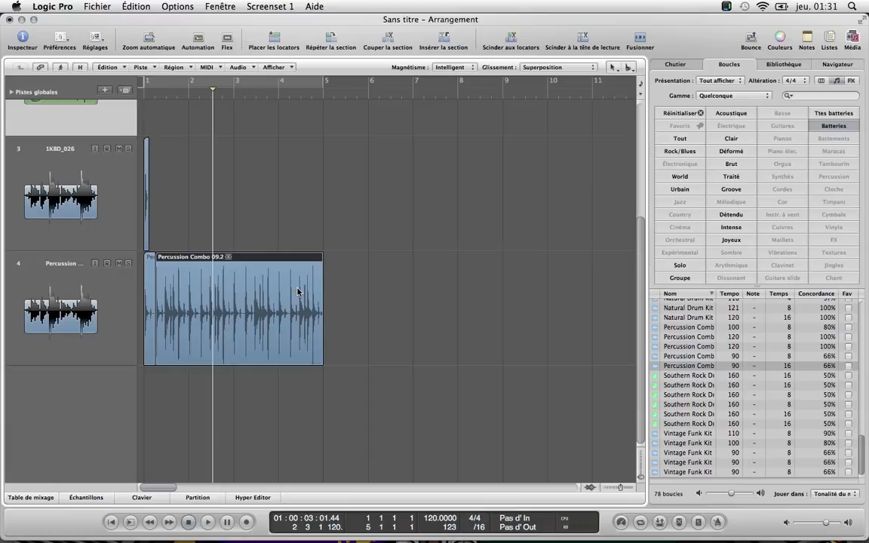
pyautogui.press('super+z')
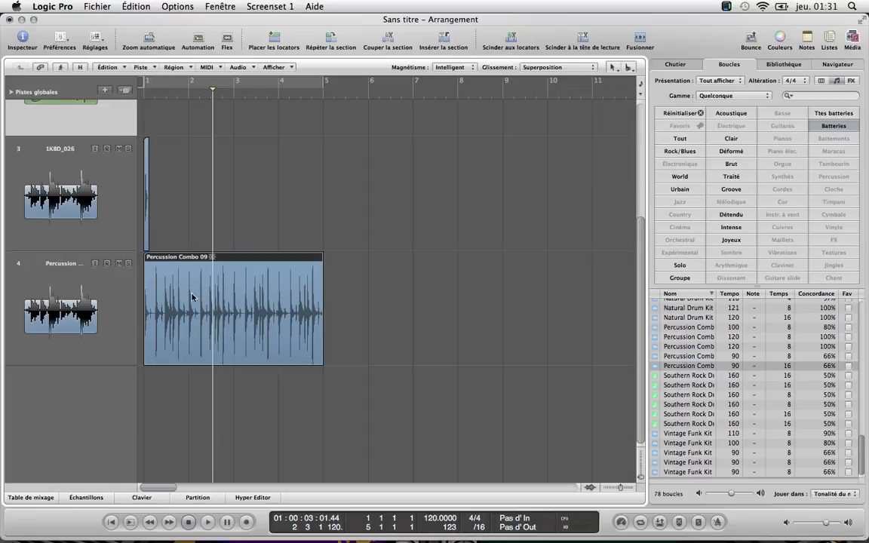
# - Split the whole Percussion Combo 09 region into equal one-beat slices with the Scissors tool
pyautogui.keyDown('alt'); pyautogui.click(156, 307); pyautogui.keyUp('alt')
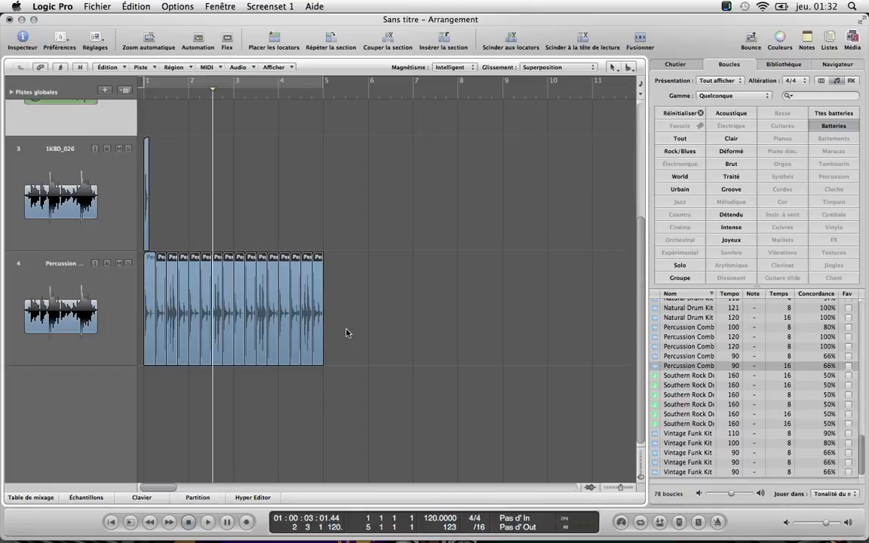
# - Undo the beat slicing of Percussion Combo 09, repeat the equal one-beat Scissors split, and undo it again
pyautogui.press('super+z')
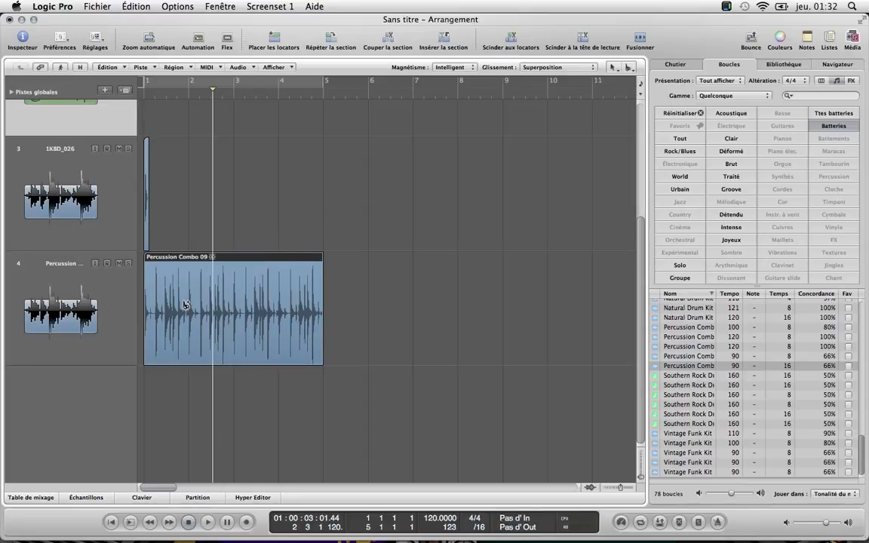
pyautogui.keyDown('alt'); pyautogui.click(156, 295); pyautogui.keyUp('alt')
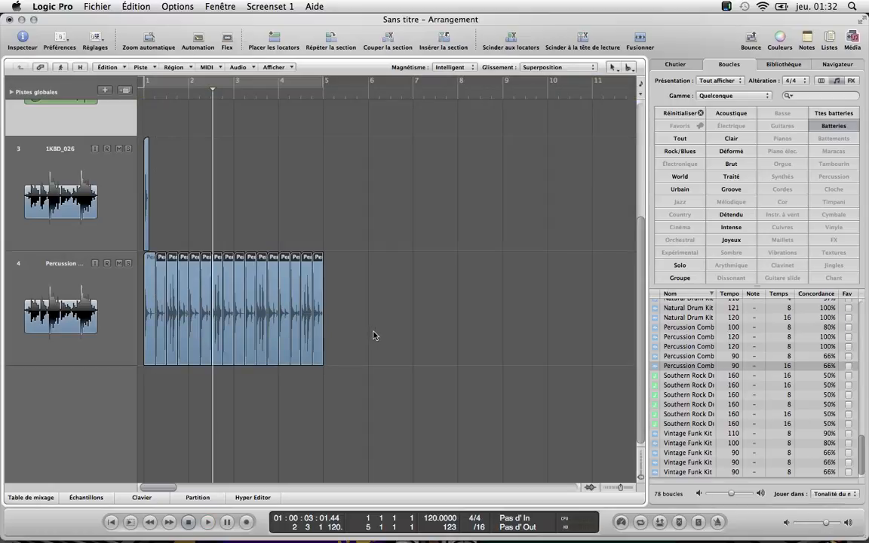
pyautogui.press('super+z')
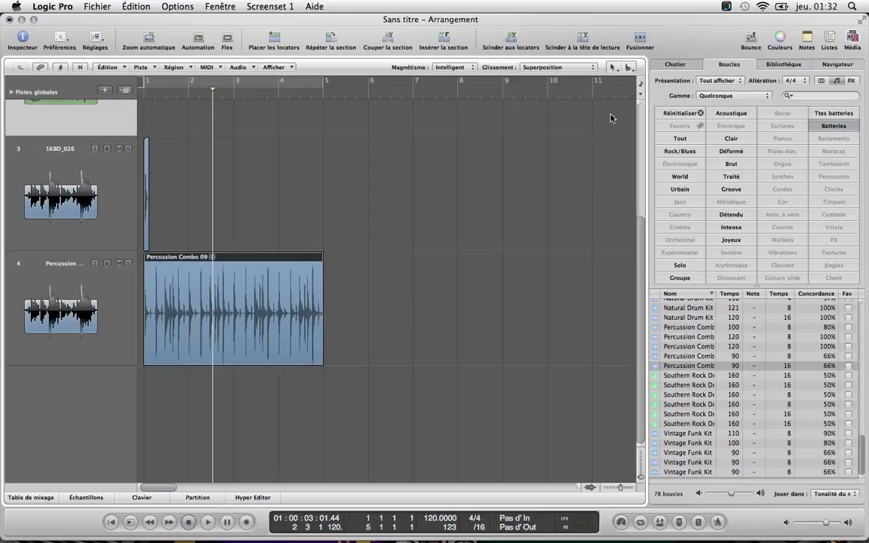
# - View the Library and the file Browser, and hide the media area to widen the arrangement
pyautogui.click(775, 67)
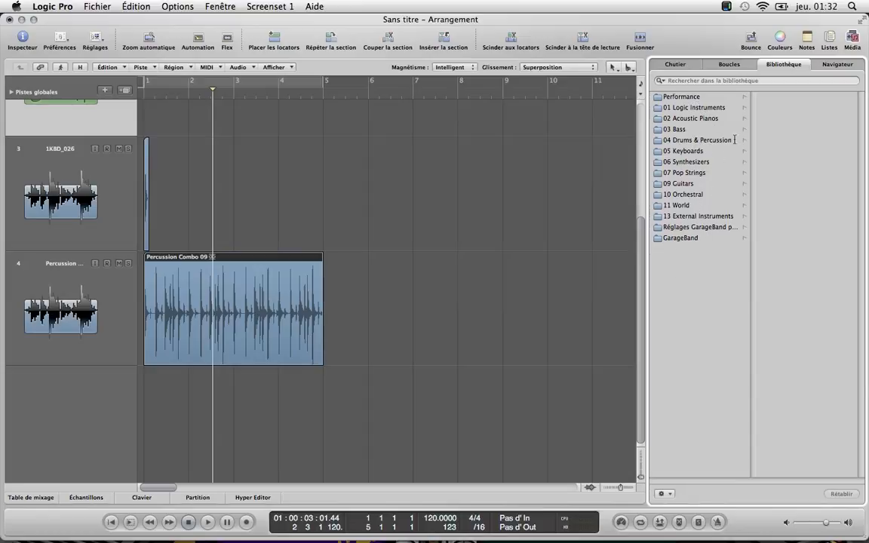
pyautogui.click(836, 65)
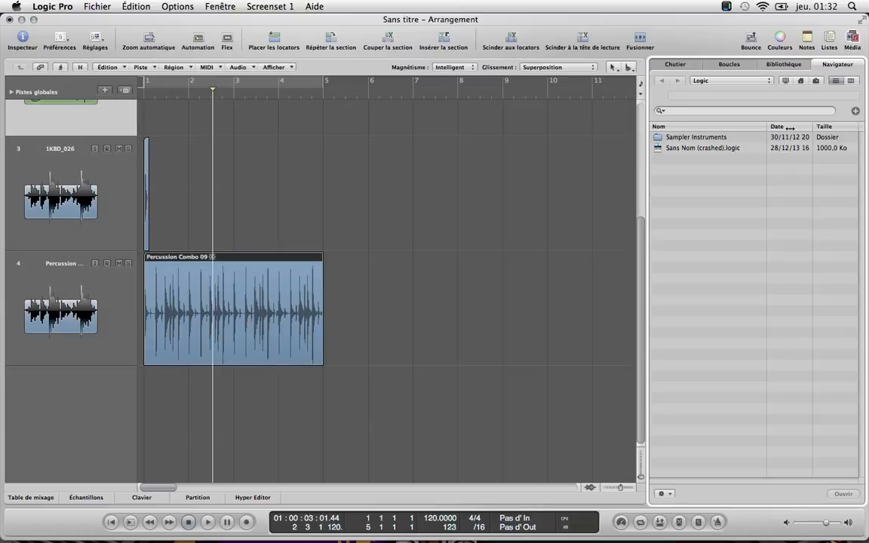
pyautogui.press('b')
pyautogui.press('b')
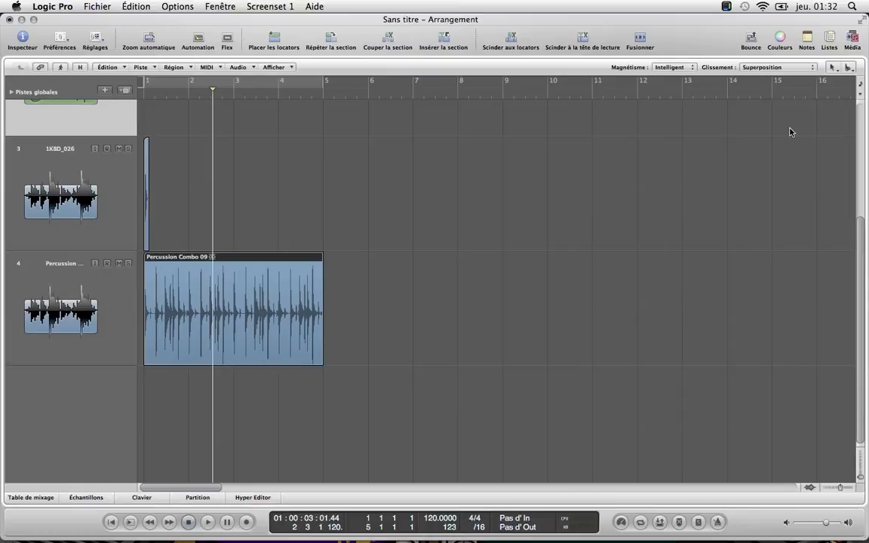
pyautogui.press('b')
pyautogui.press('b')
# - Delete the Percussion Combo 09 region and its track 4
pyautogui.scroll(5, 694, 141)
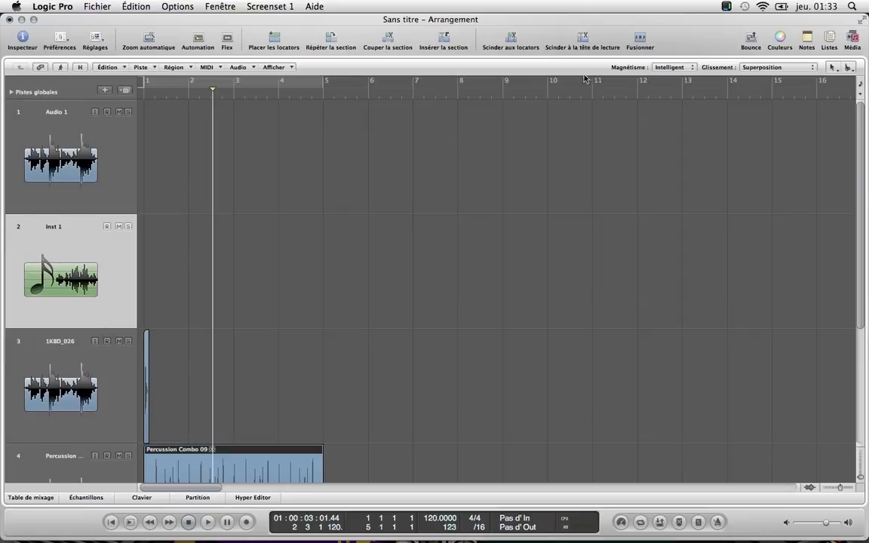
pyautogui.scroll(-4, 336, 134)
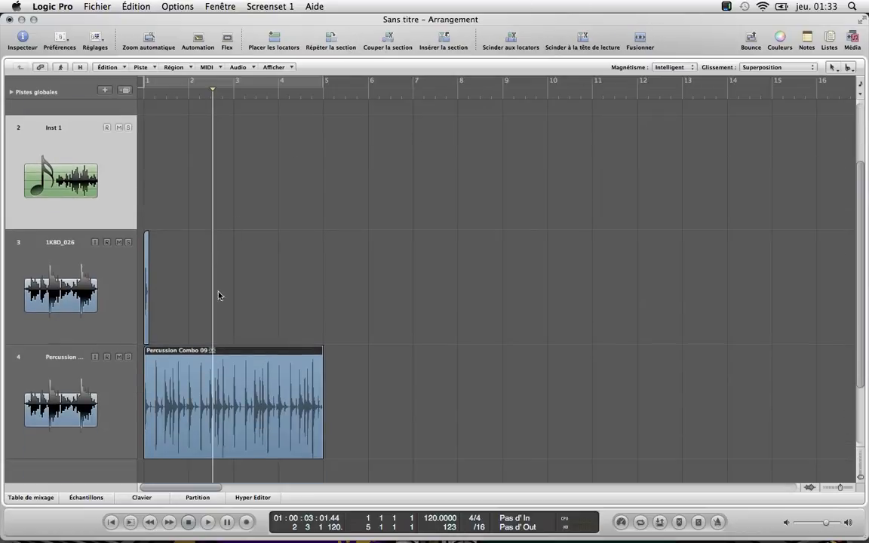
pyautogui.click(92, 376)
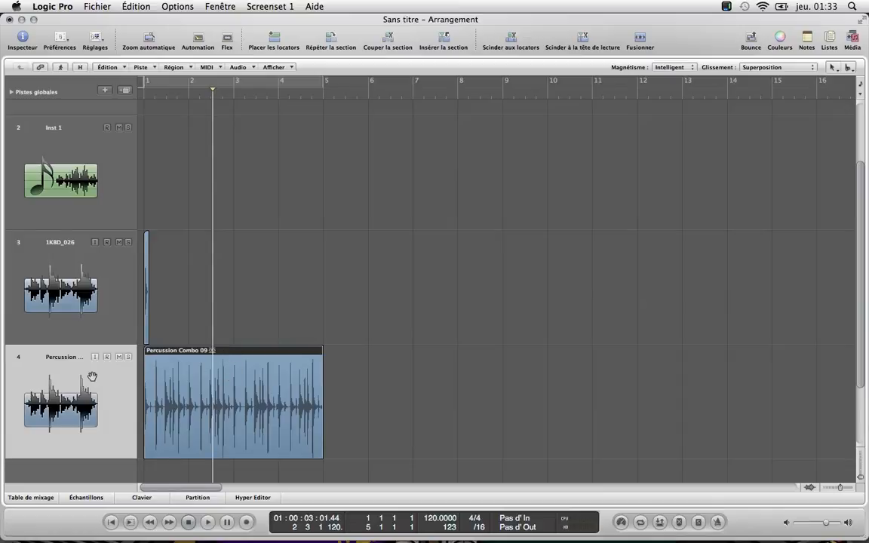
pyautogui.press('Delete')
pyautogui.press('super+BackSpace')
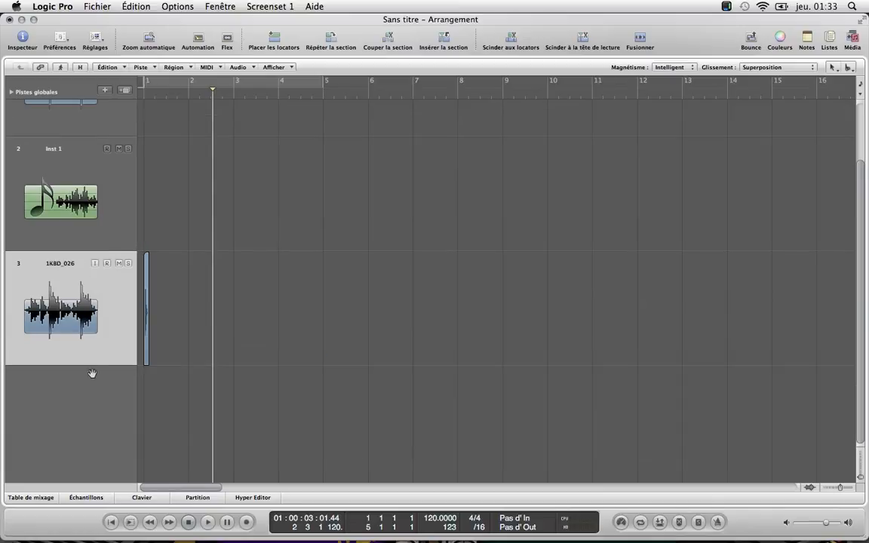
# - Try moving the 1KBD_026 region from the start of bar 1 to its second beat, and undo the move
pyautogui.click(849, 488)
pyautogui.click(850, 487)
pyautogui.click(850, 487)
pyautogui.click(850, 487)
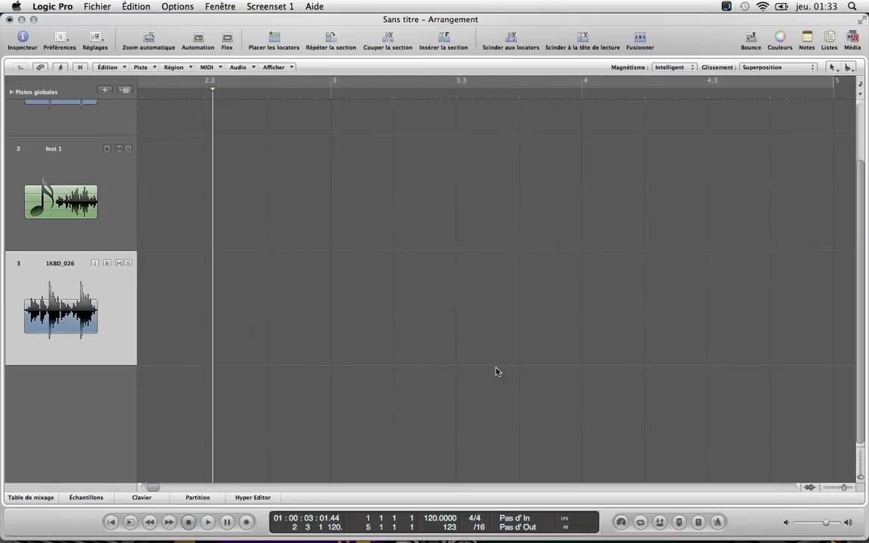
pyautogui.hscroll(-5, 497, 371)
pyautogui.moveTo(154, 307); pyautogui.dragTo(217, 300)
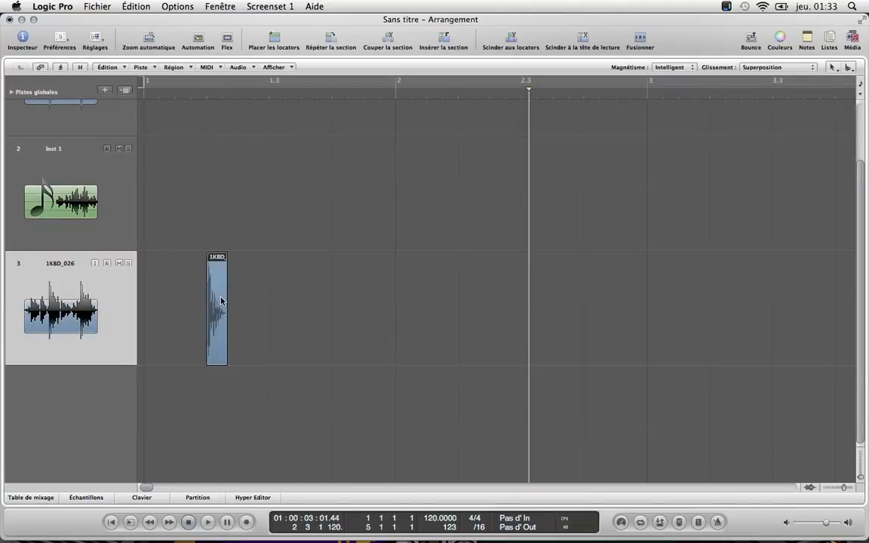
pyautogui.press('super+z')
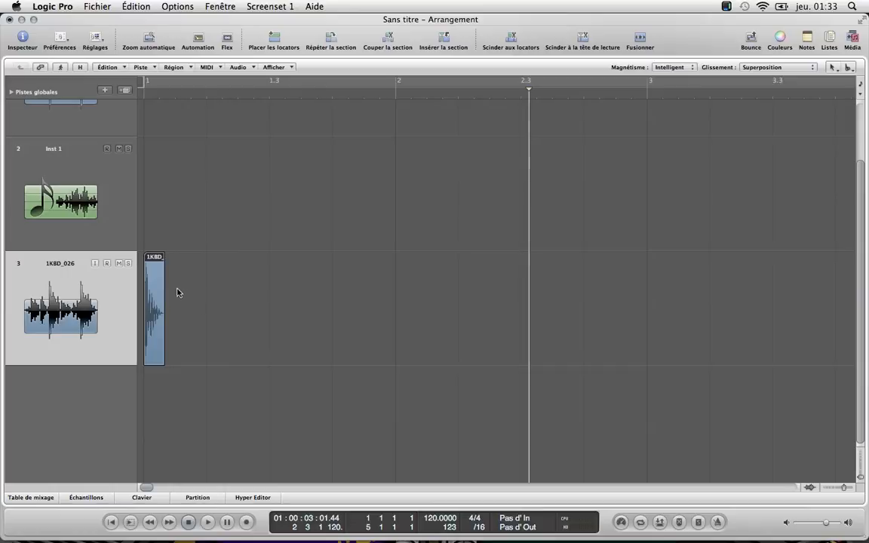
# - Copy the 1KBD_026 region to beat 2 of bar 1 and merge both regions into a new audio file
pyautogui.moveTo(151, 283); pyautogui.dragTo(215, 287)
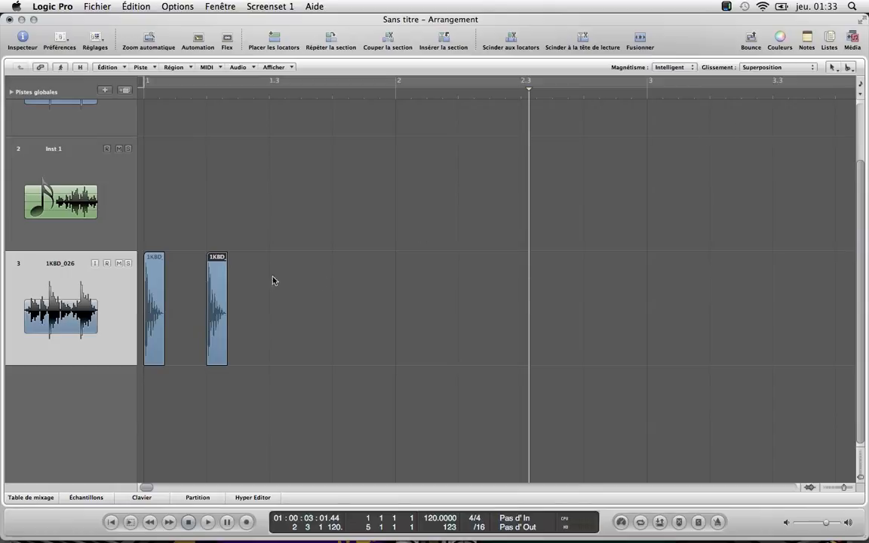
pyautogui.moveTo(278, 261); pyautogui.dragTo(155, 279)
pyautogui.click(641, 40)
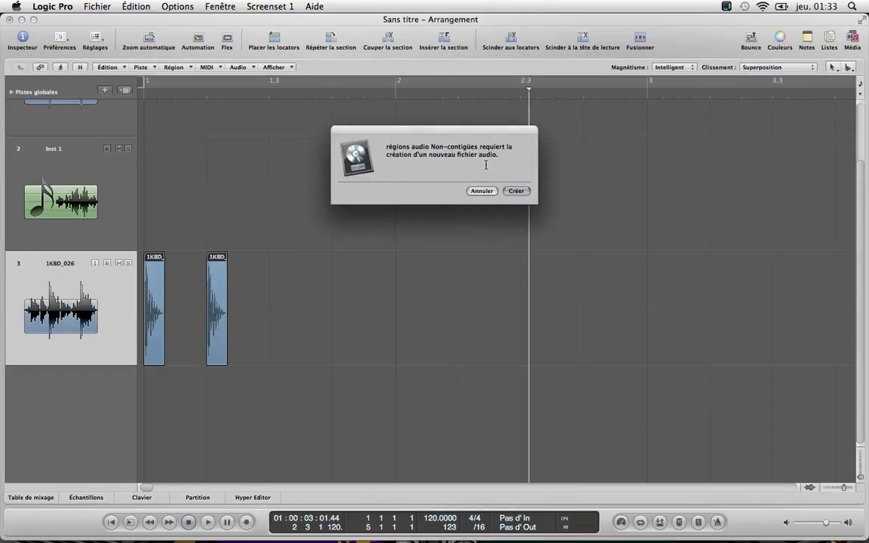
pyautogui.click(516, 192)
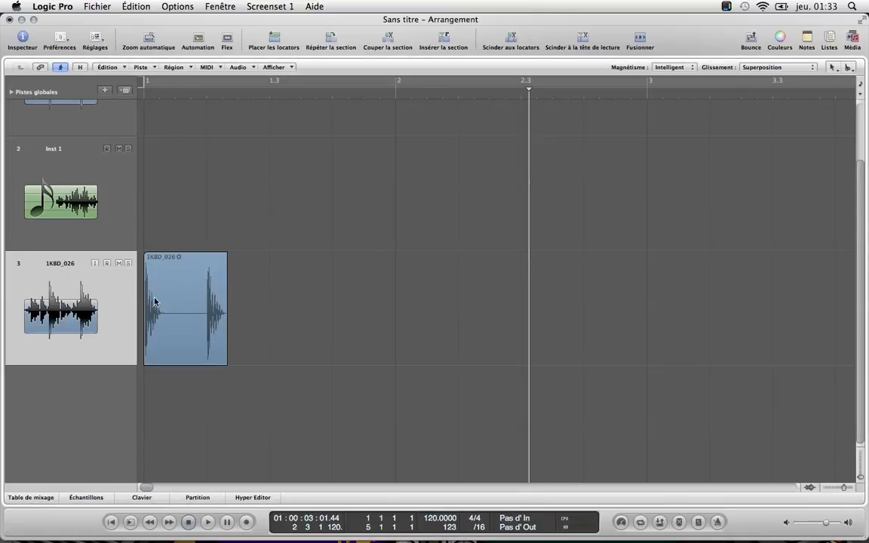
# - Try moving the merged 1KBD_026 region to just after beat 2 of bar 2, and undo the move
pyautogui.moveTo(198, 308); pyautogui.dragTo(169, 305)
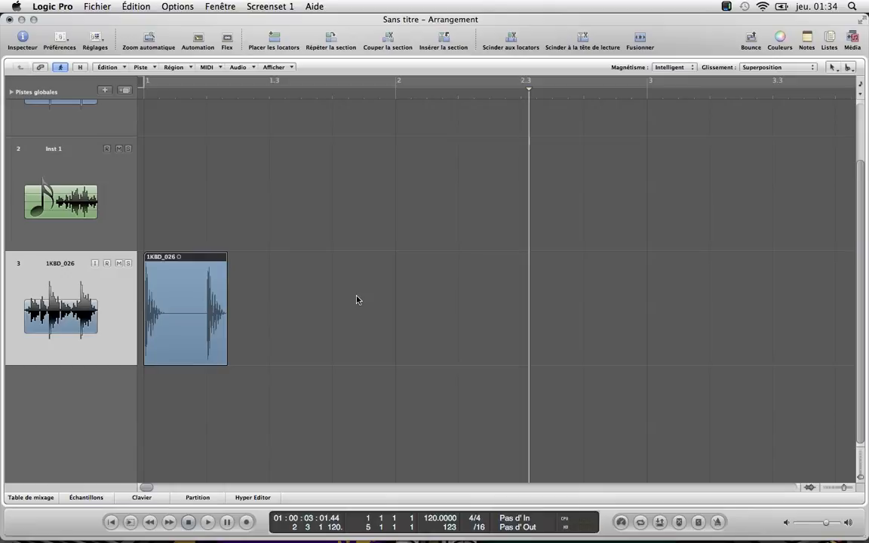
pyautogui.moveTo(166, 311); pyautogui.dragTo(495, 311)
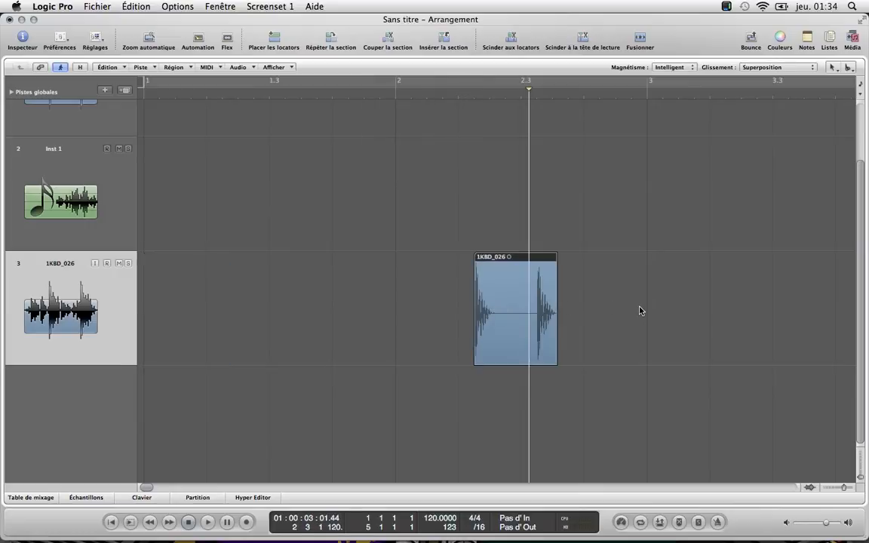
pyautogui.press('super+z')
# - Copy the merged 1KBD_026 region to just after bar 2 and merge both regions into one
pyautogui.moveTo(181, 291); pyautogui.dragTo(448, 280)
pyautogui.moveTo(555, 294); pyautogui.dragTo(156, 302)
pyautogui.click(634, 39)
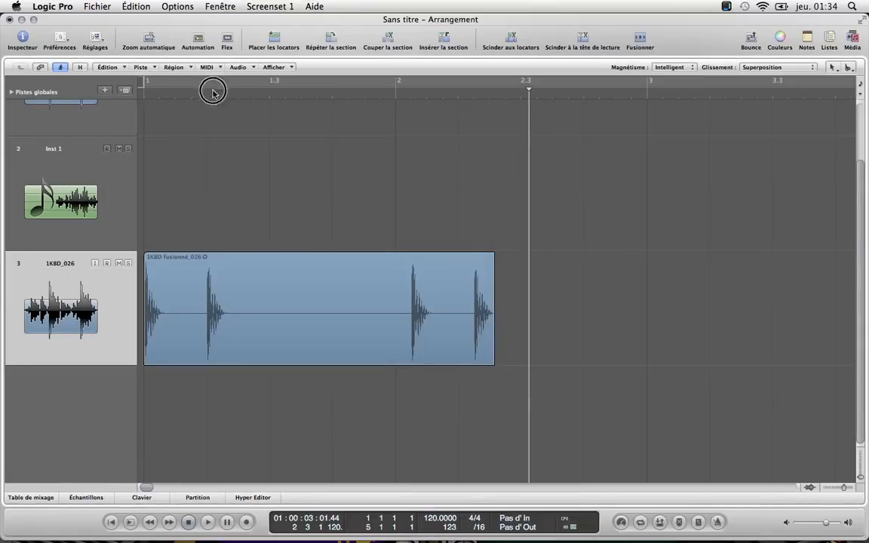
# - Set a cycle range from bar 1 to bar 2, split the merged region at the locators, and delete the part after bar 2
pyautogui.moveTo(210, 92); pyautogui.dragTo(400, 100)
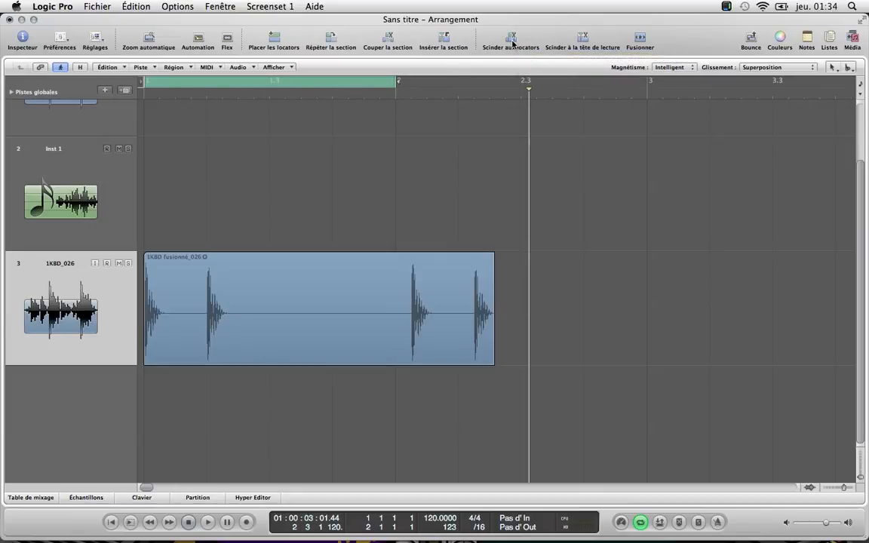
pyautogui.click(393, 285)
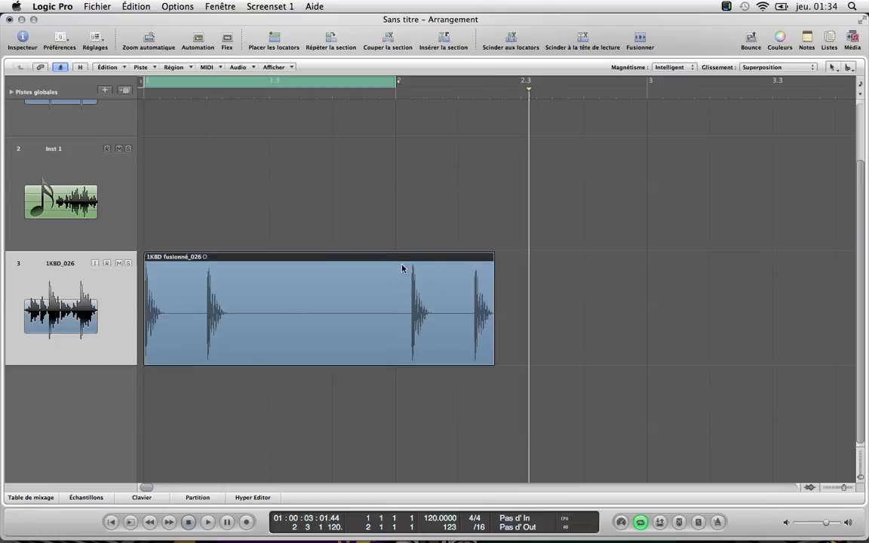
pyautogui.click(513, 44)
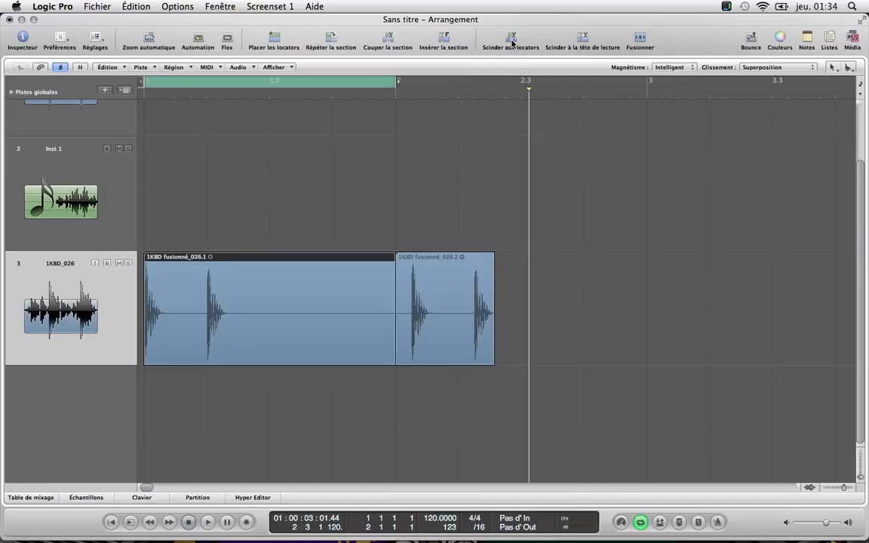
pyautogui.click(458, 293)
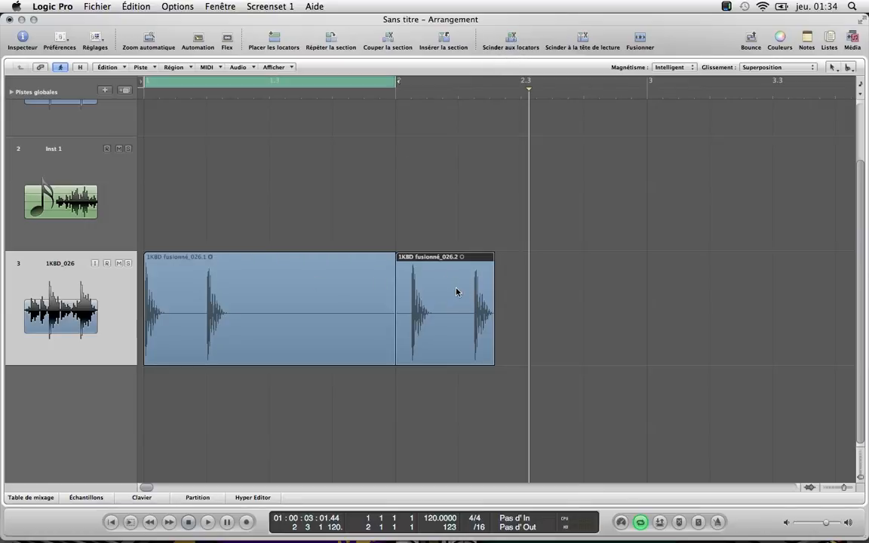
pyautogui.press('Delete')
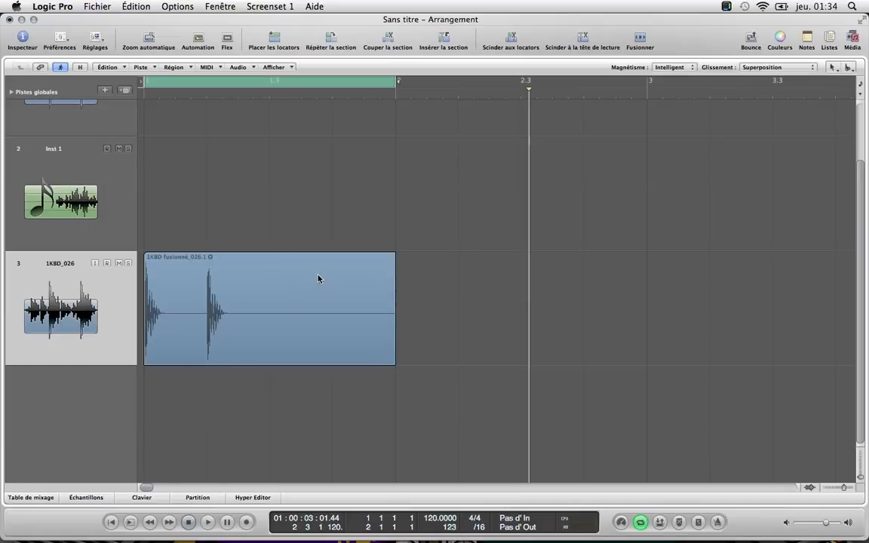
# - Try moving the one-bar region to bar 2 and undo the move
pyautogui.moveTo(282, 276); pyautogui.dragTo(536, 274)
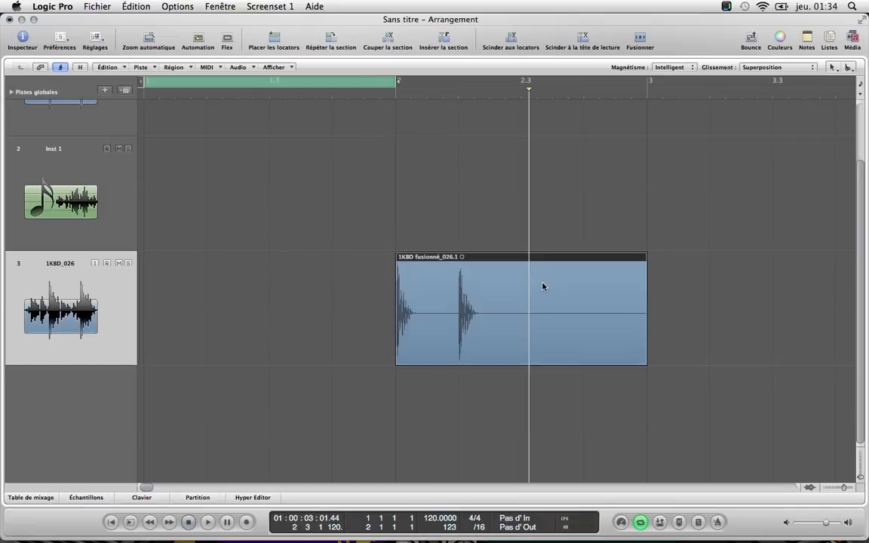
pyautogui.press('super+z')
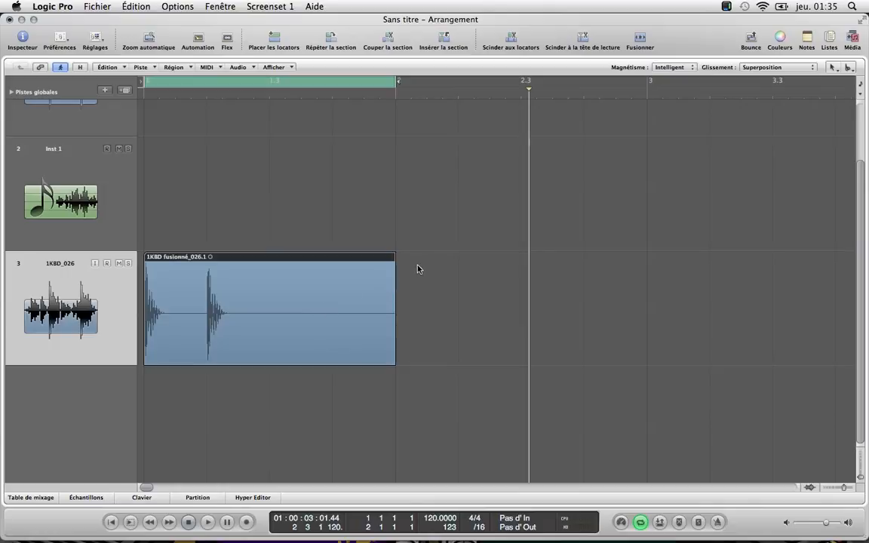
# - Turn off the cycle range and loop the one-bar 1KBD region up to bar 9
pyautogui.click(830, 489)
pyautogui.click(829, 491)
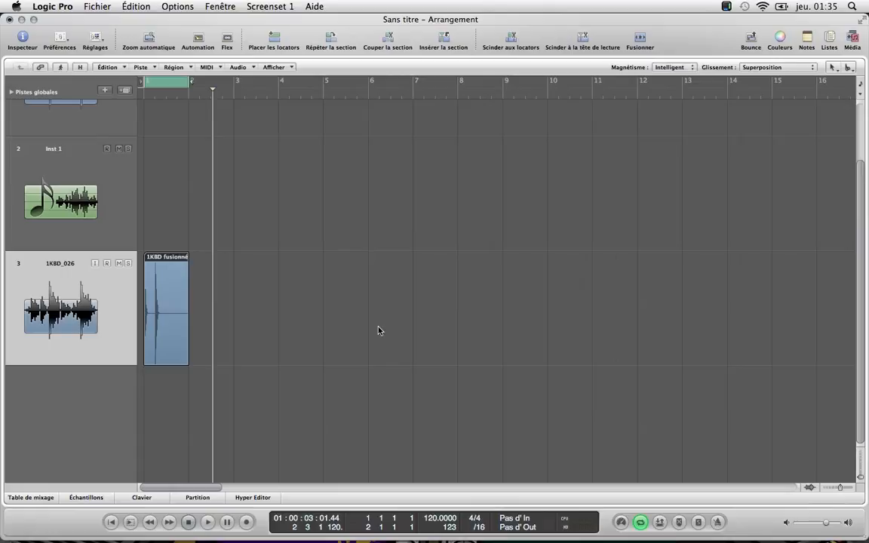
pyautogui.click(180, 87)
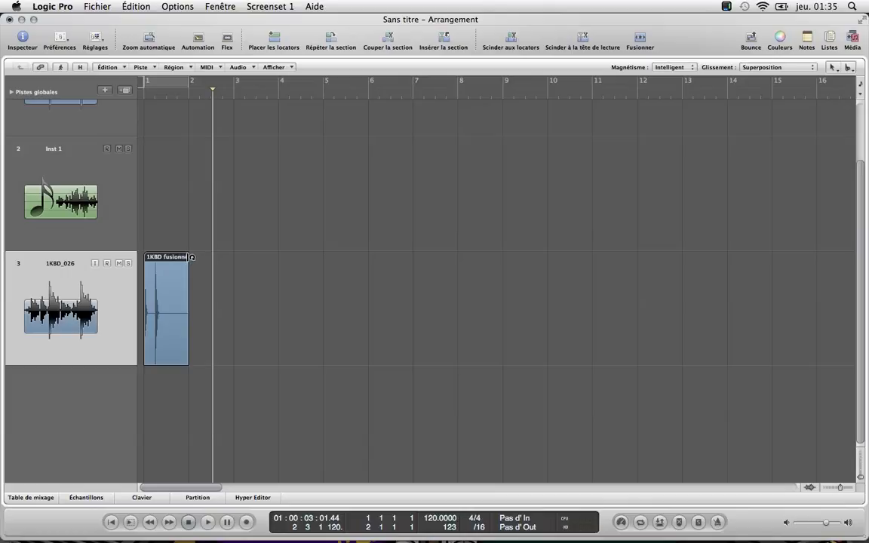
pyautogui.moveTo(192, 256); pyautogui.dragTo(544, 276)
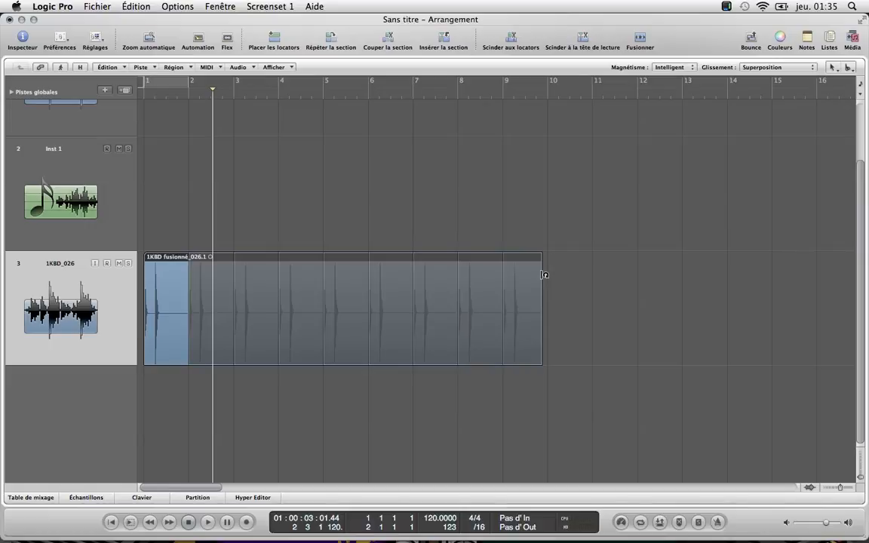
pyautogui.moveTo(542, 261); pyautogui.dragTo(502, 277)
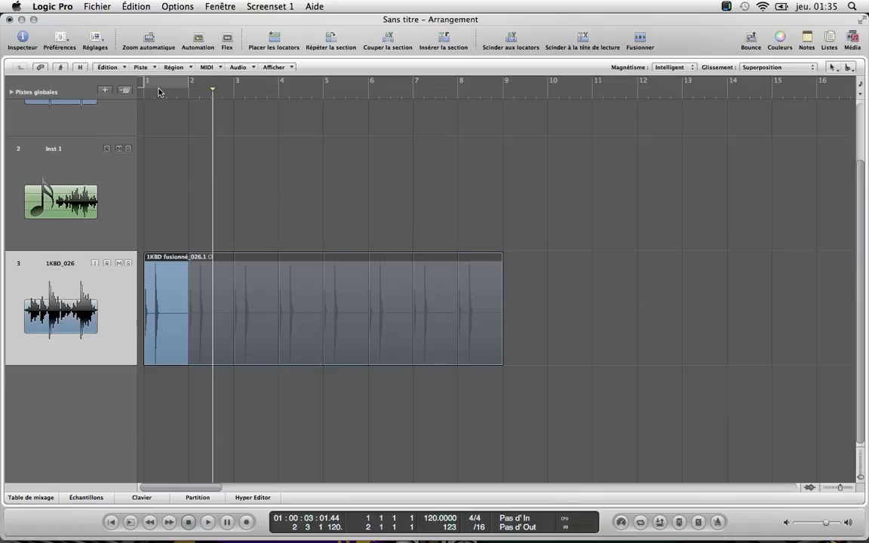
# - Play the looped region from the start of the project and stop playback
pyautogui.press('Return')
pyautogui.press('space')
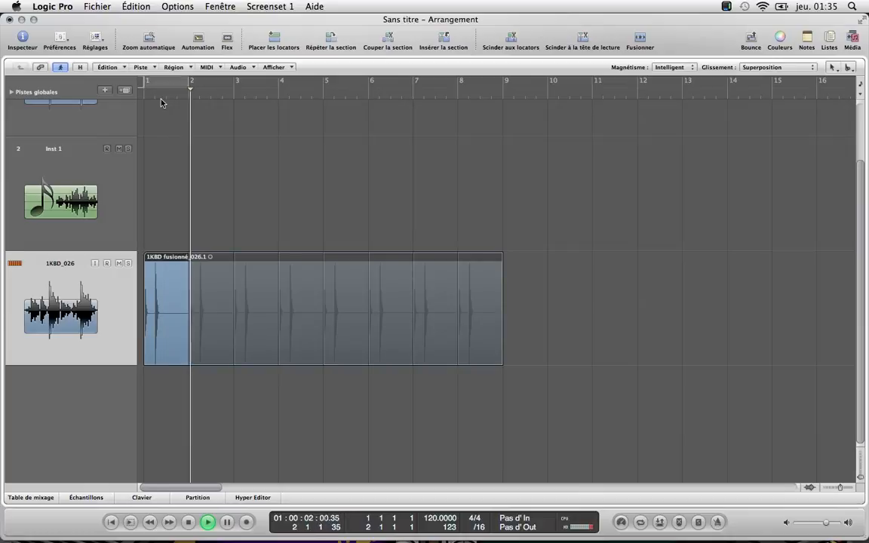
pyautogui.press('space')
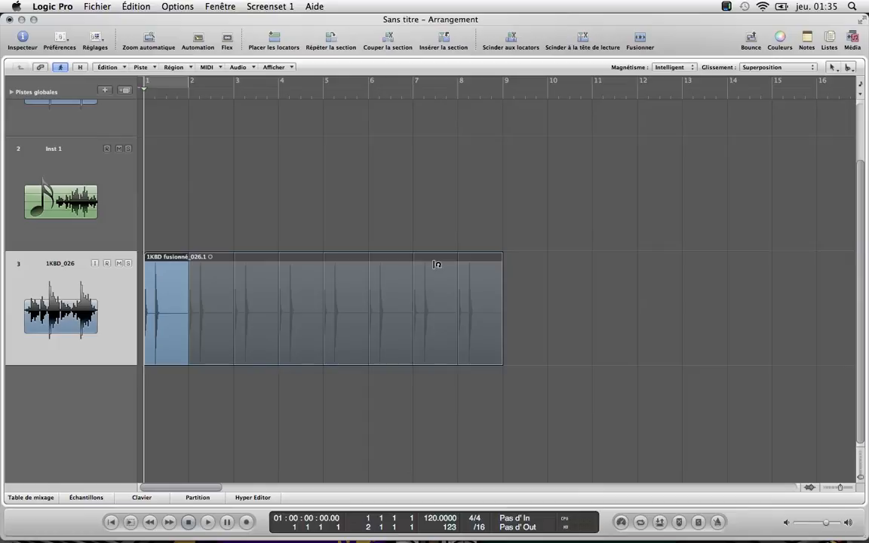
# - Convert the 1KBD region's loops to real copies and undo the conversion
pyautogui.rightClick(498, 258)
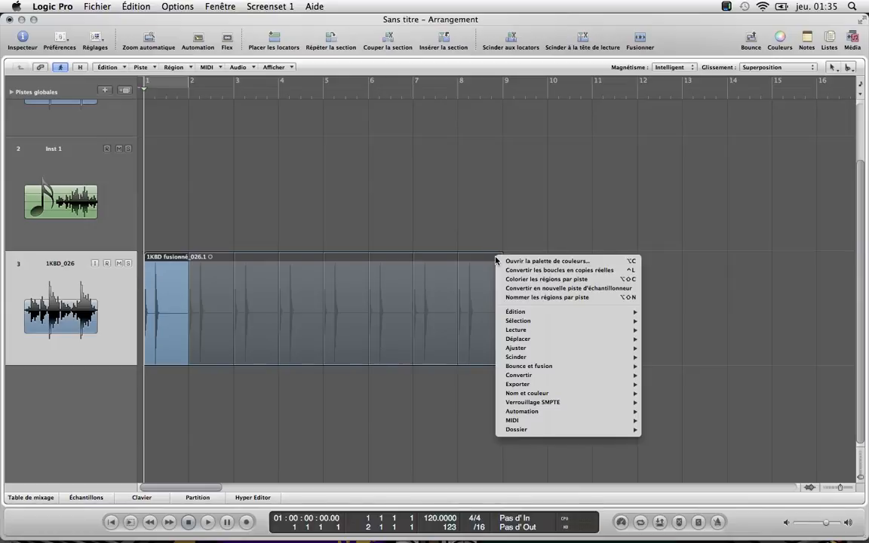
pyautogui.click(563, 271)
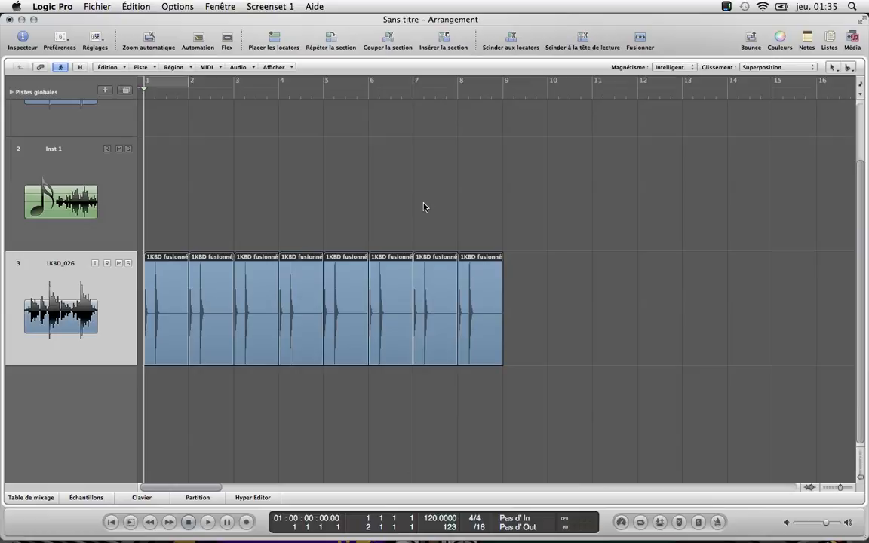
pyautogui.press('=')
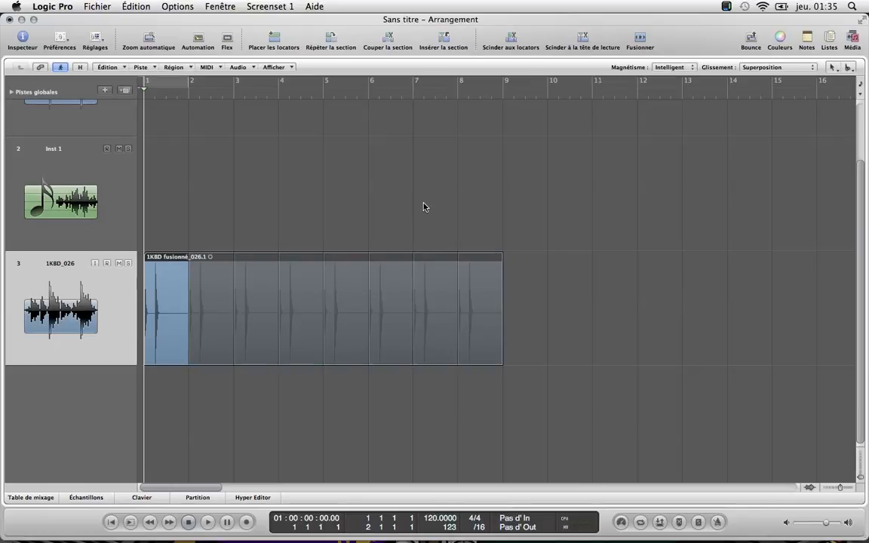
# - Undo the looping of the 1KBD region so only the single one-bar region is left
pyautogui.press('super+z')
pyautogui.press('super+z')
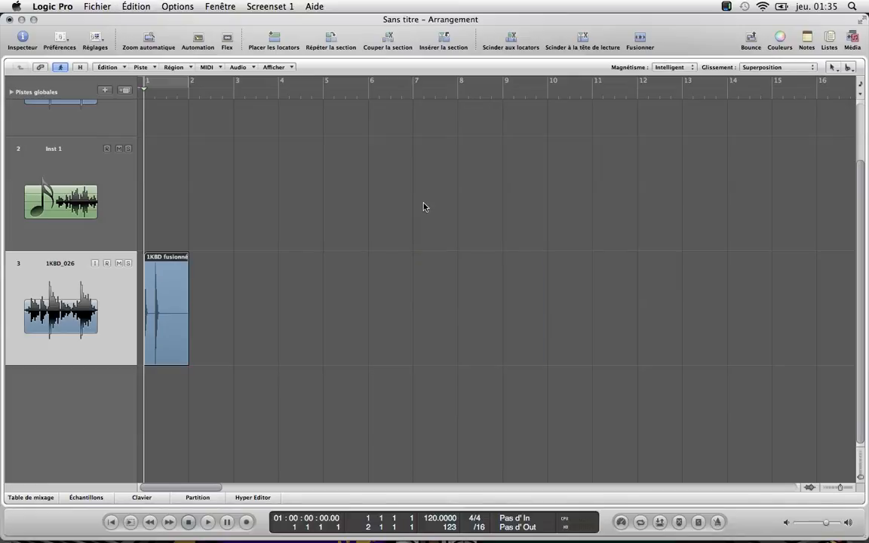
pyautogui.scroll(3, 245, 238)
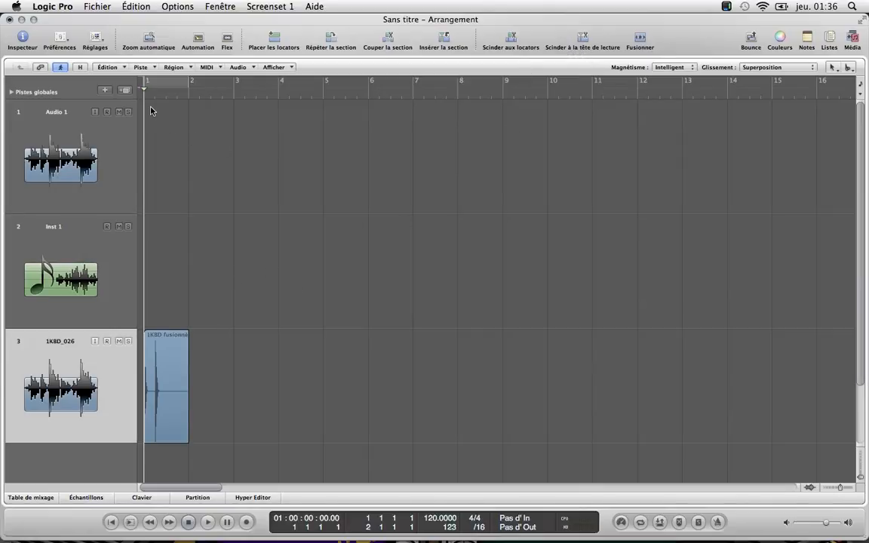
# - Split the 1KBD region at playhead position 1 3 2 1 and delete the part after the split
pyautogui.moveTo(139, 89); pyautogui.dragTo(170, 114)
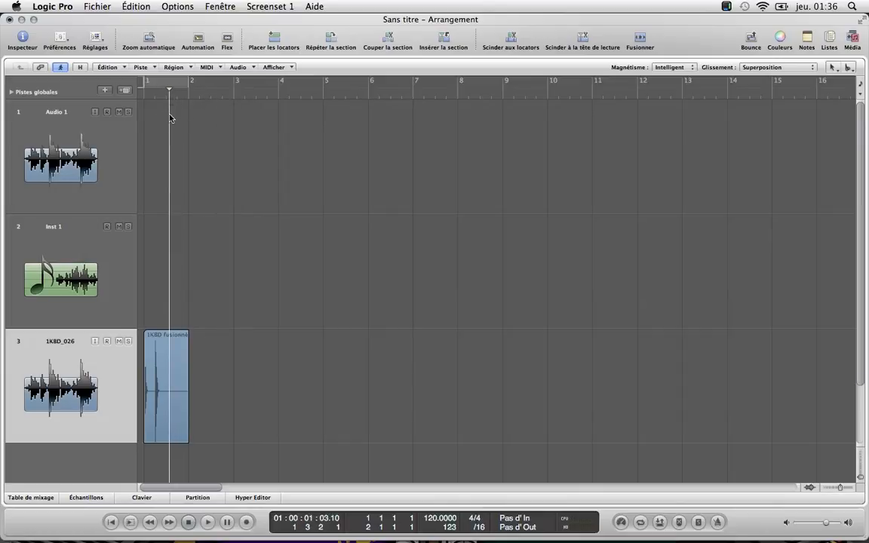
pyautogui.click(179, 372)
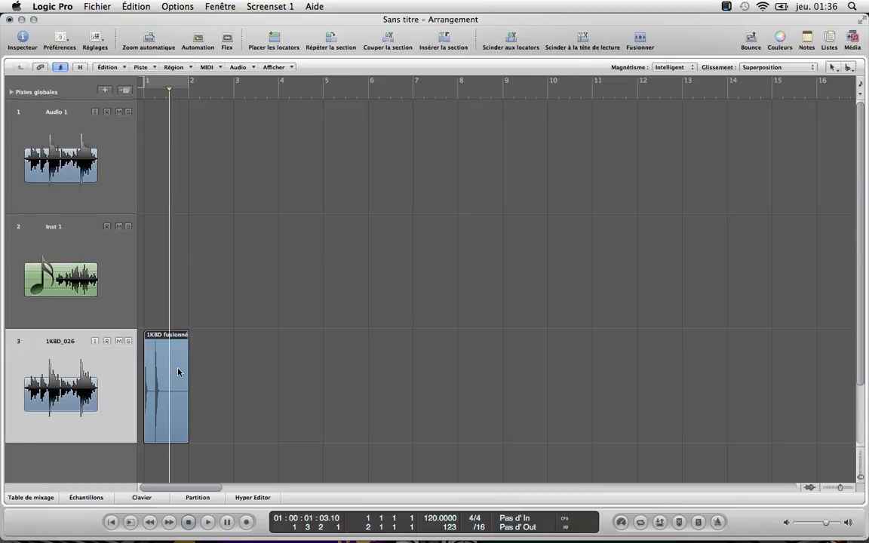
pyautogui.click(582, 40)
pyautogui.press('Delete')
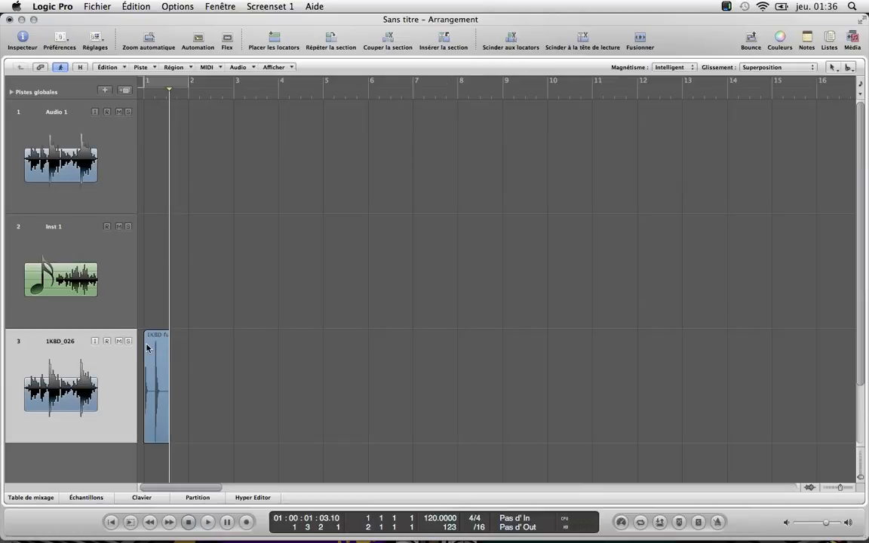
# - Set a cycle range from bar 1 to 1 2 4 1, split the 1KBD region at the locators and remove the leftover end
pyautogui.moveTo(147, 84)
pyautogui.mouseDown()
pyautogui.moveTo(201, 85)
pyautogui.moveTo(163, 91)
pyautogui.mouseUp()
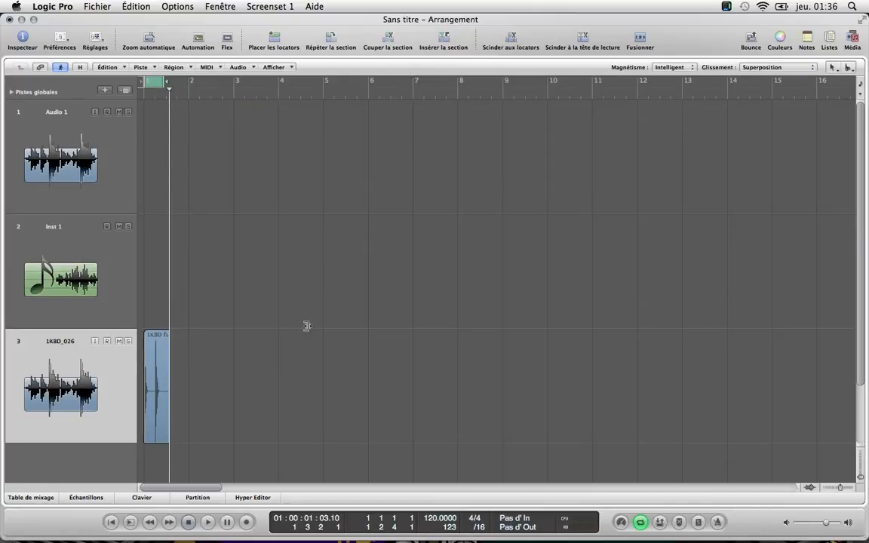
pyautogui.click(513, 39)
pyautogui.moveTo(168, 346); pyautogui.dragTo(167, 346)
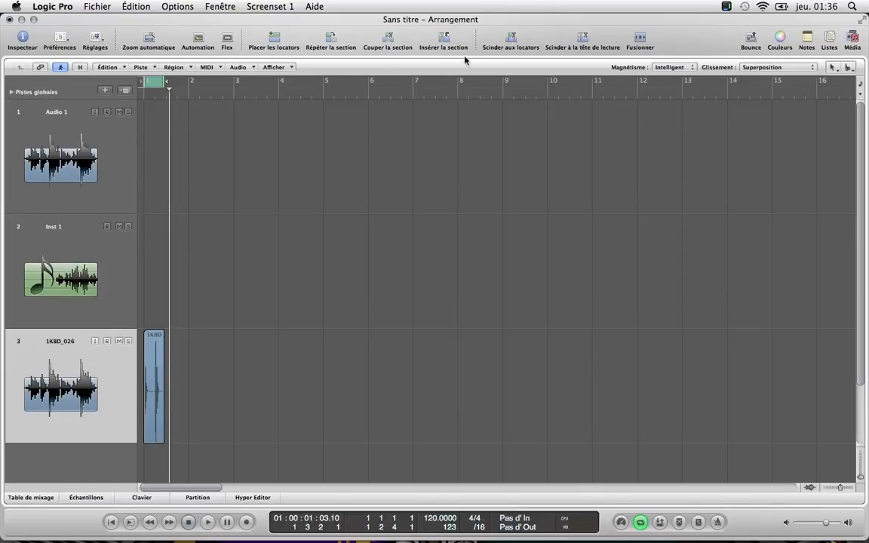
# - Turn off the cycle range and move the playhead to bar 3
pyautogui.click(149, 89)
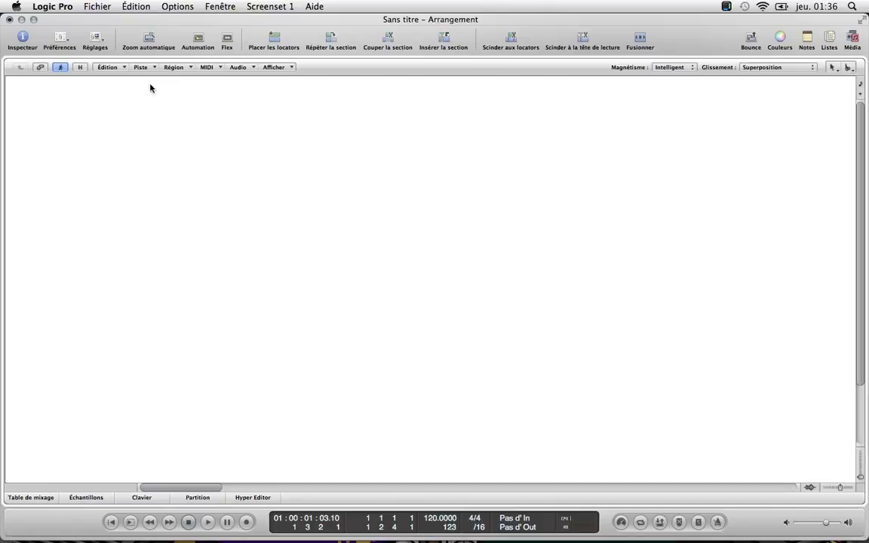
pyautogui.click(149, 88)
pyautogui.click(151, 85)
pyautogui.click(151, 85)
pyautogui.click(149, 87)
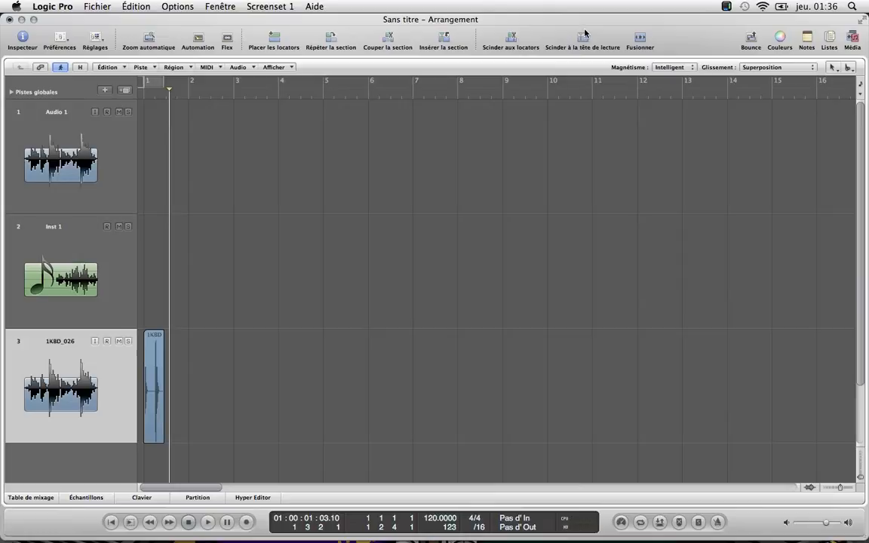
pyautogui.moveTo(169, 90); pyautogui.dragTo(226, 118)
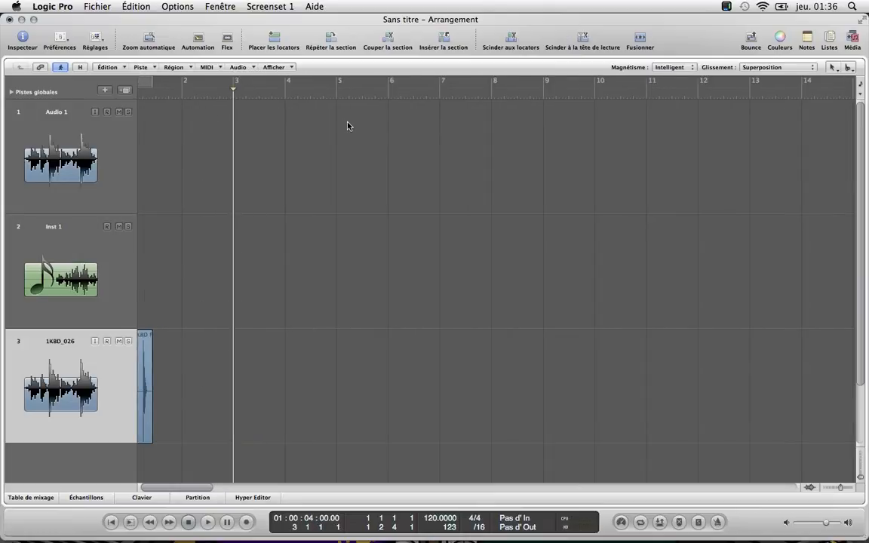
pyautogui.hscroll(-2, 348, 126)
pyautogui.scroll(-2, 348, 126)
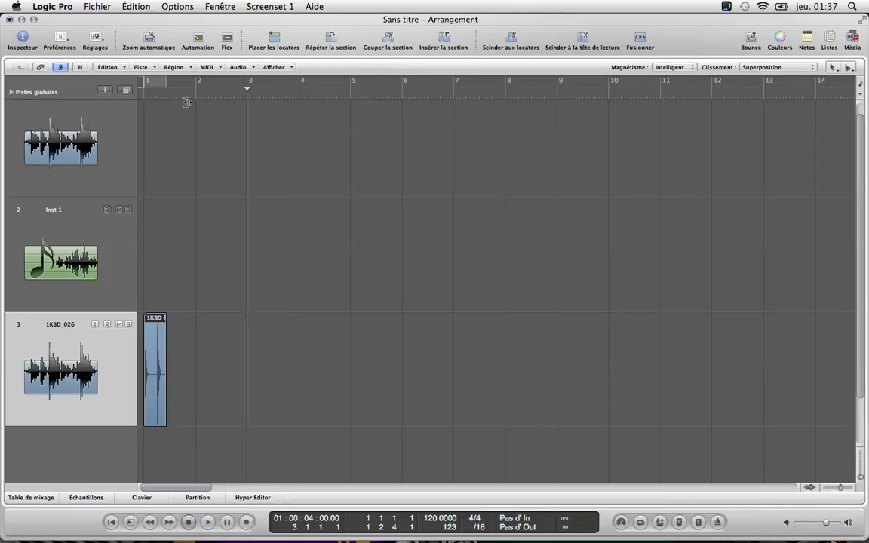
# - Turn on the cycle range, try repeating its section three times and undo the repeats
pyautogui.click(155, 83)
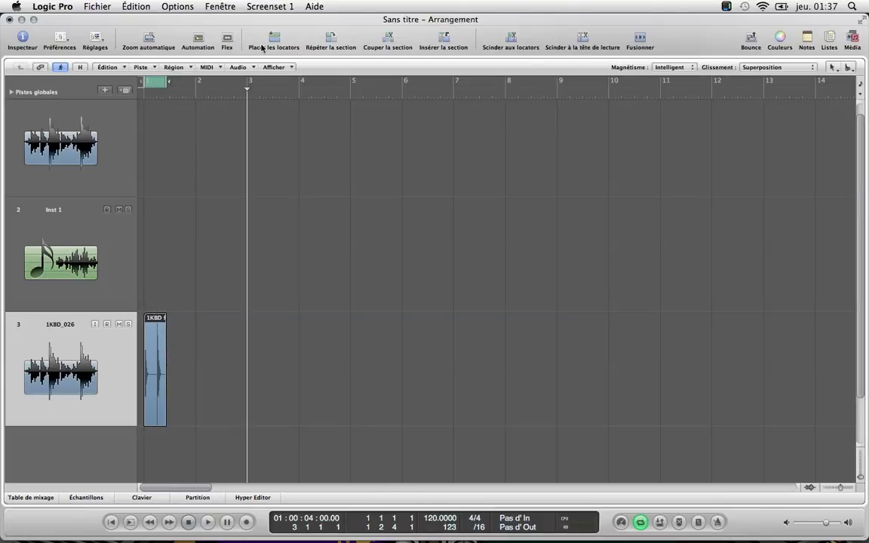
pyautogui.click(331, 39)
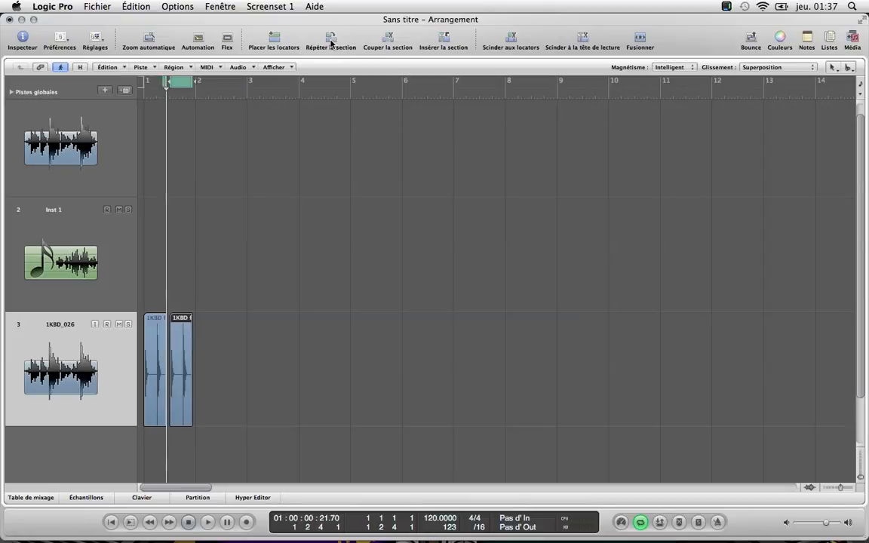
pyautogui.click(330, 40)
pyautogui.click(330, 40)
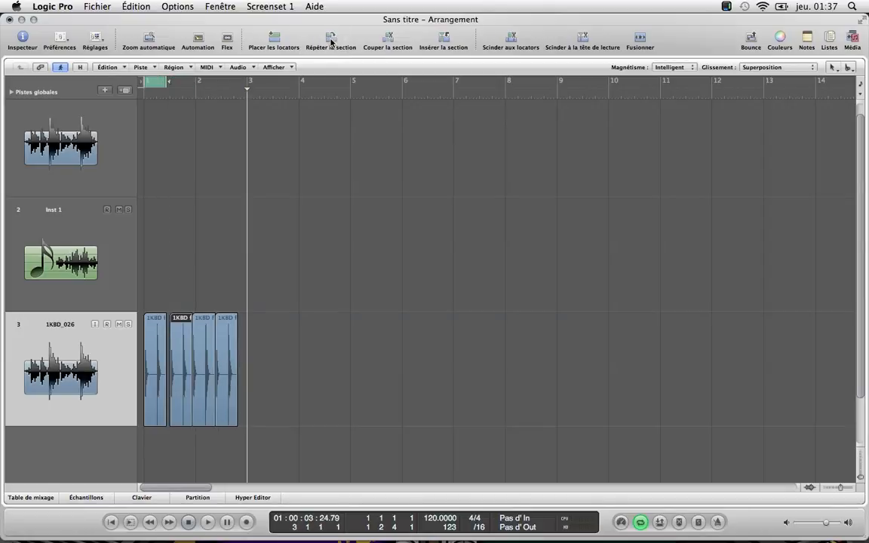
pyautogui.press('super+z')
pyautogui.press('super+z')
pyautogui.press('super+z')
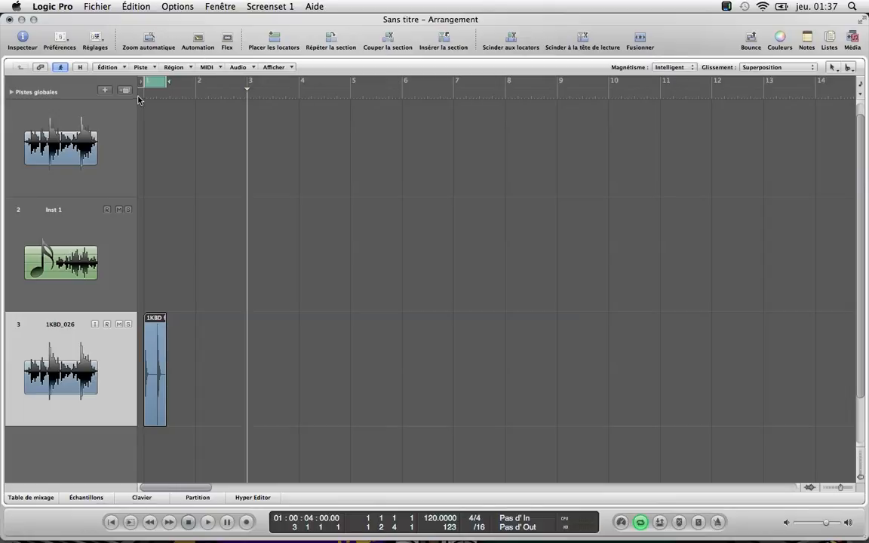
# - Shift the cycle range to bar 4, fit the locators back around the selected 1KBD region and turn cycling off
pyautogui.moveTo(151, 85); pyautogui.dragTo(305, 95)
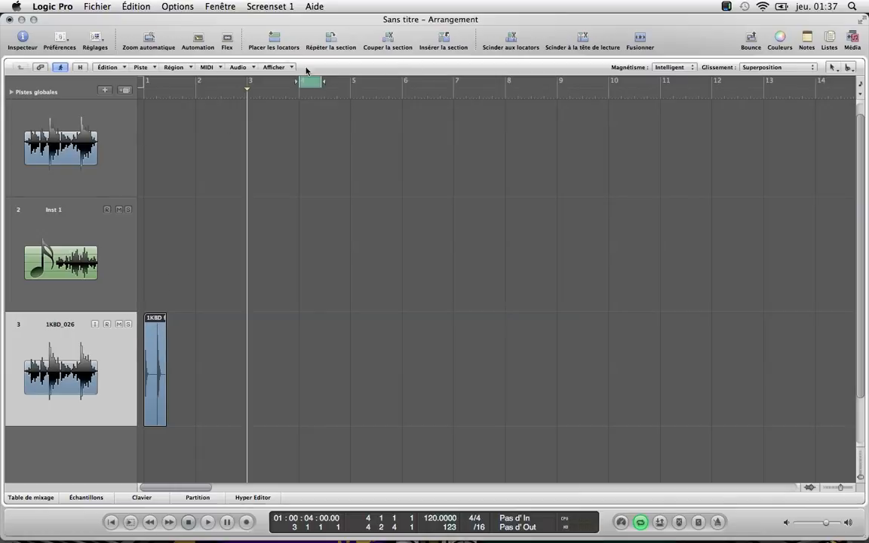
pyautogui.click(275, 40)
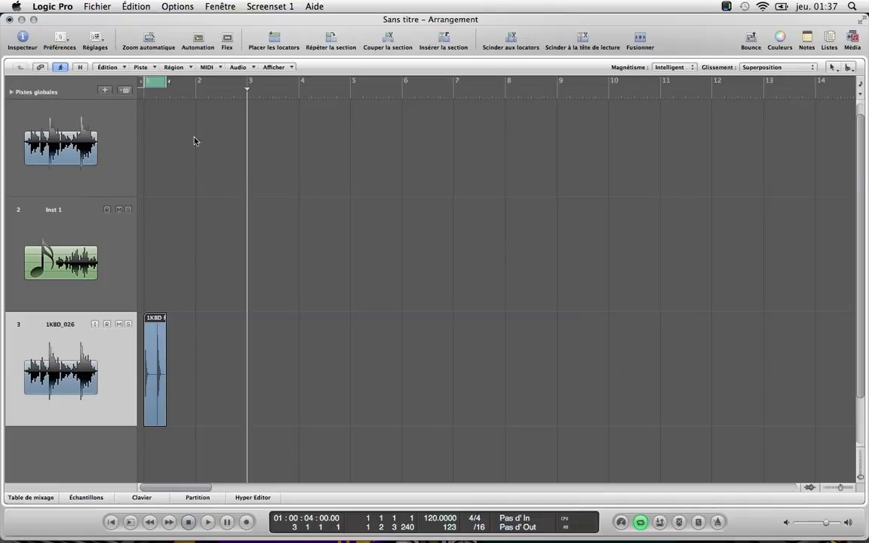
pyautogui.click(156, 83)
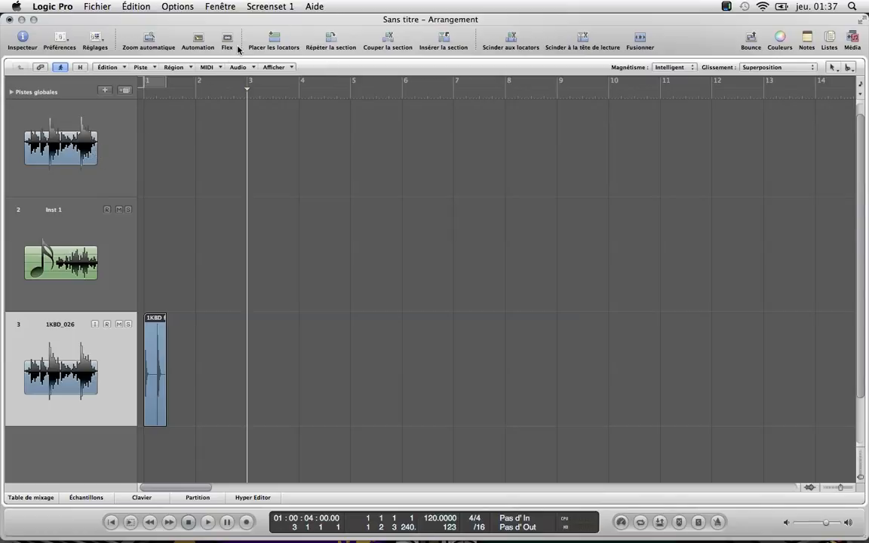
# - Turn automatic track zoom on and off again
pyautogui.click(148, 39)
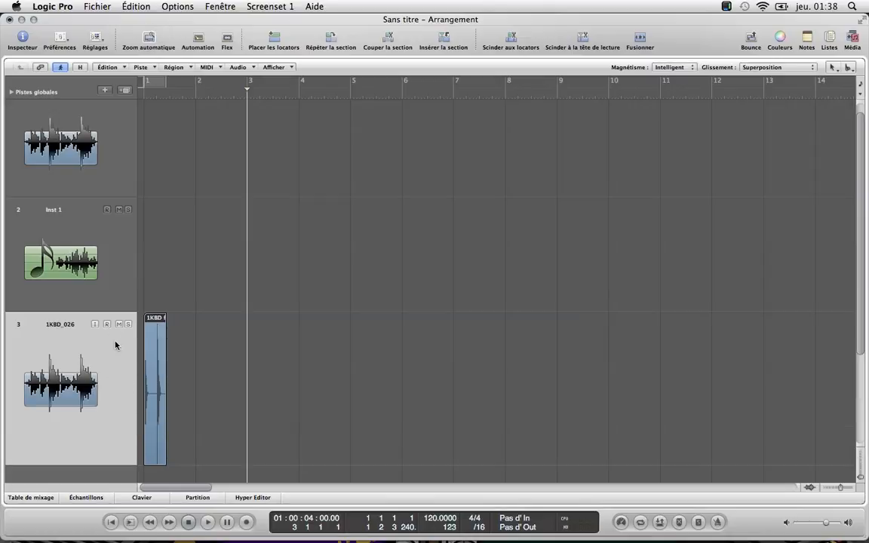
pyautogui.click(149, 42)
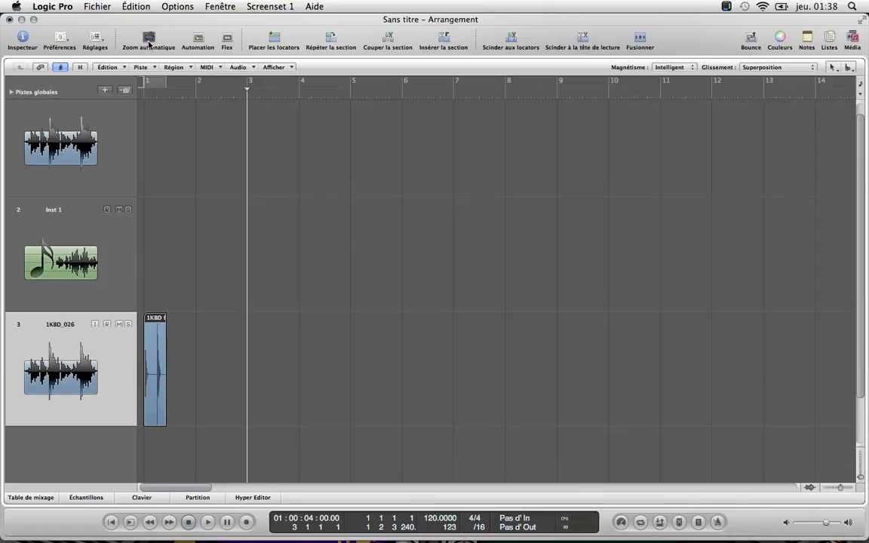
# - Look through the project settings and preferences categories, view the Audio device preferences and close them
pyautogui.click(94, 45)
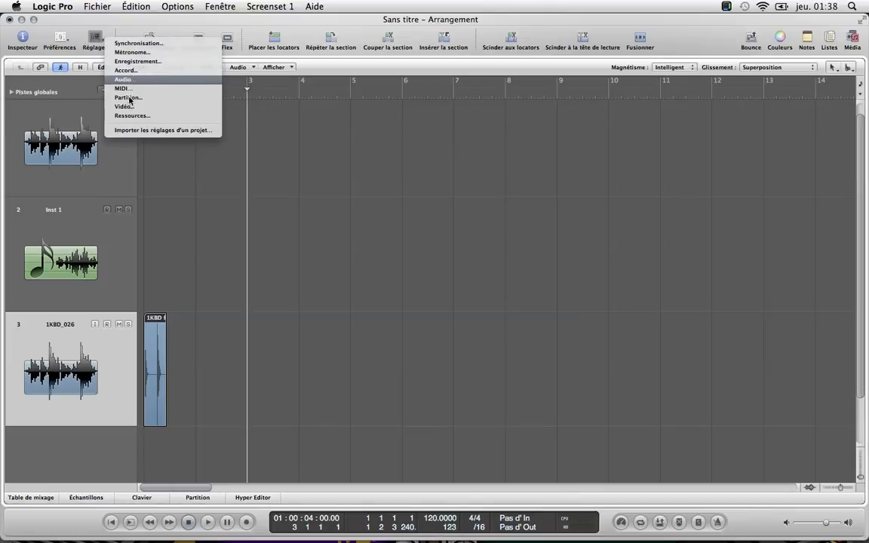
pyautogui.click(67, 41)
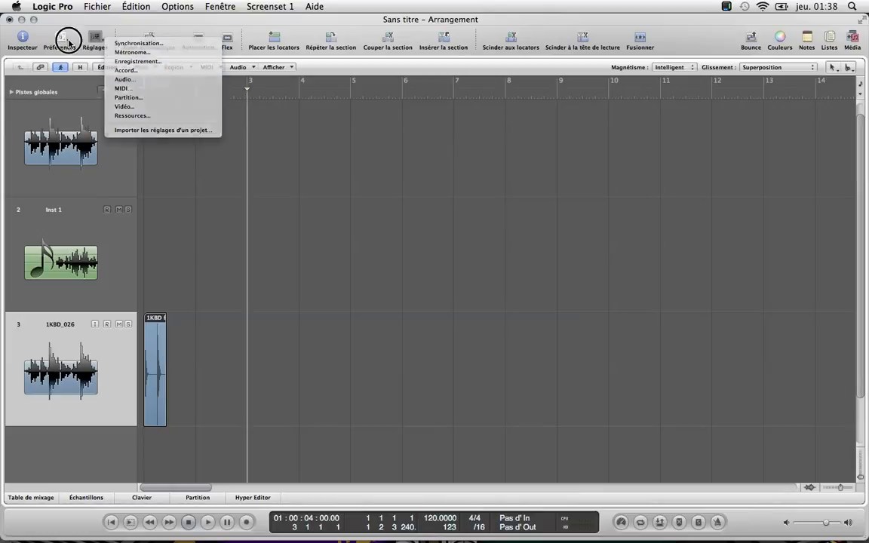
pyautogui.click(68, 41)
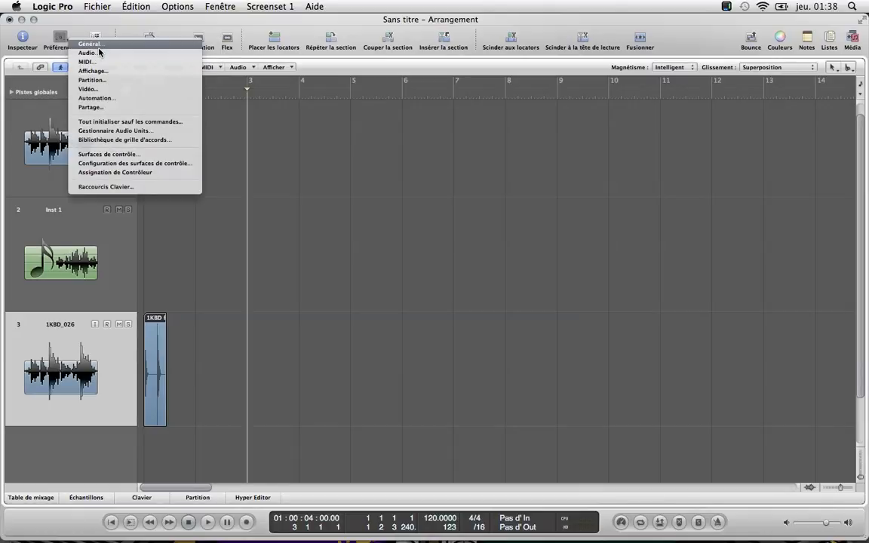
pyautogui.click(93, 53)
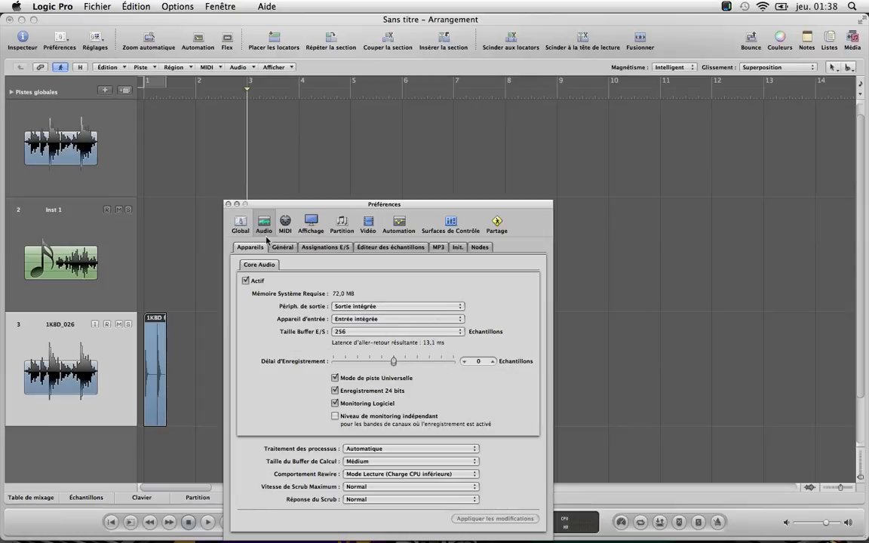
pyautogui.click(229, 206)
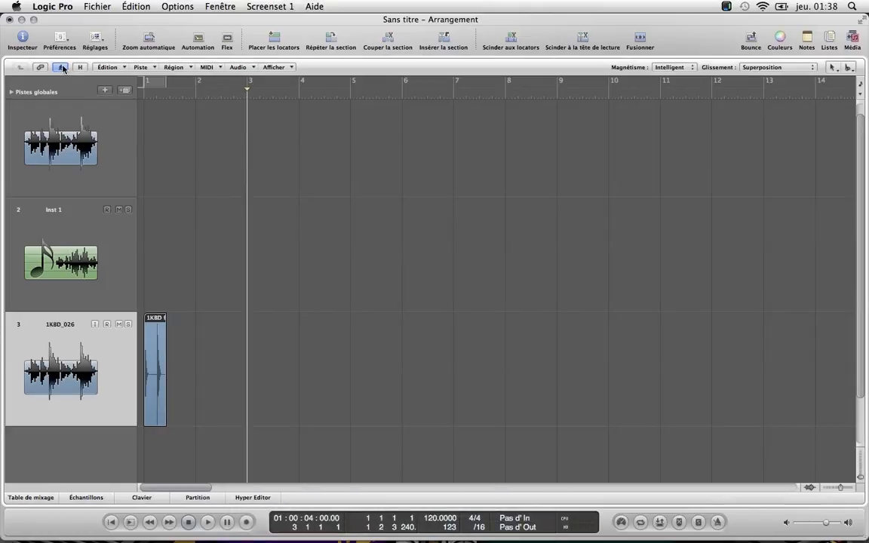
# - Show the inspector to examine the 1KBD region parameters and channel strips, and hide it again
pyautogui.click(23, 38)
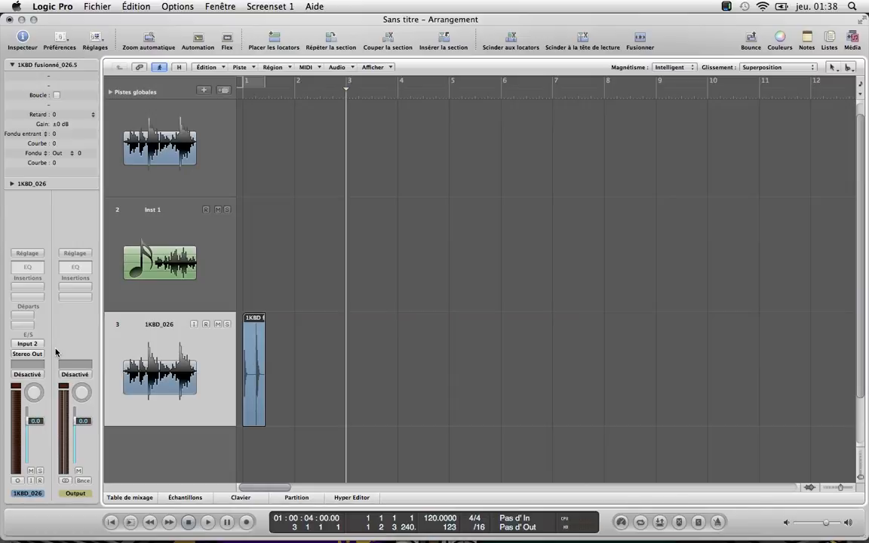
pyautogui.press('i')
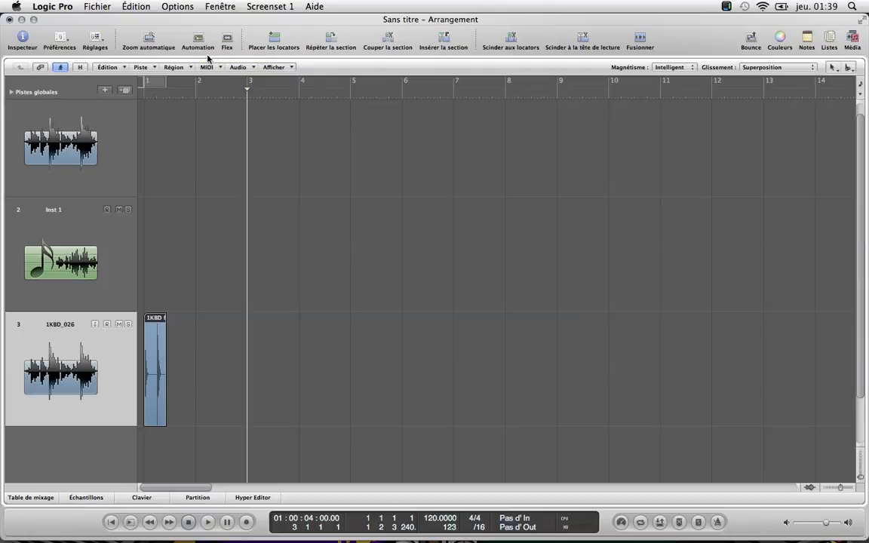
# - Display the automation lanes on all tracks and reduce the track height so all three tracks fit
pyautogui.press('a')
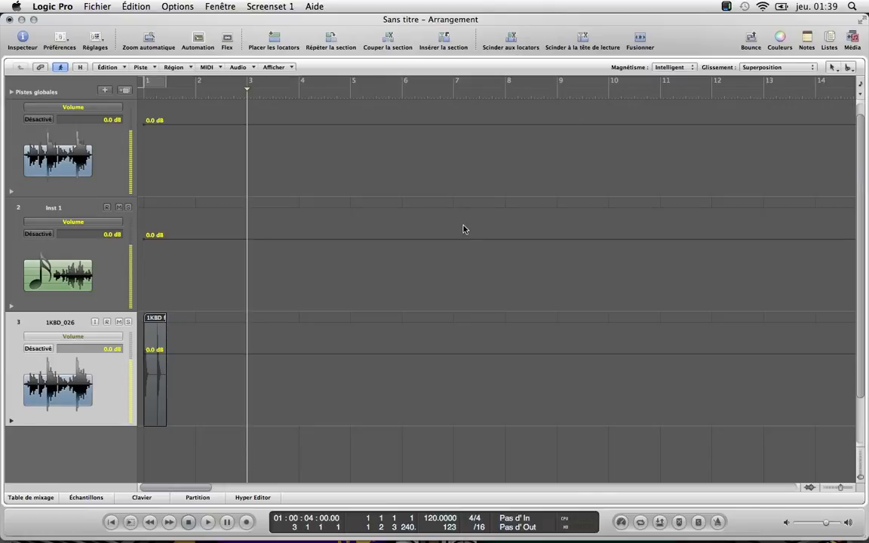
pyautogui.click(860, 471)
pyautogui.click(859, 469)
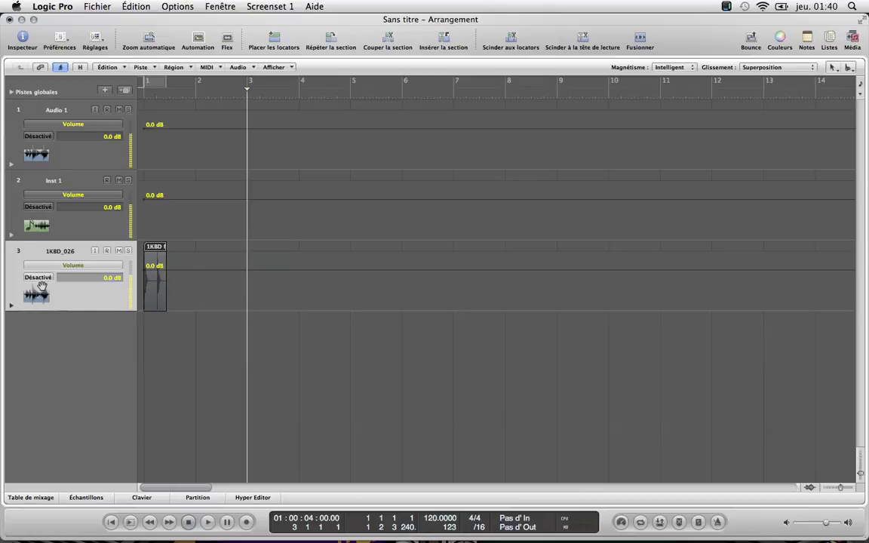
# - Review the automation parameters of track 1KBD_026, keep Volume and add a 0.0 dB volume point at bar 1
pyautogui.click(84, 270)
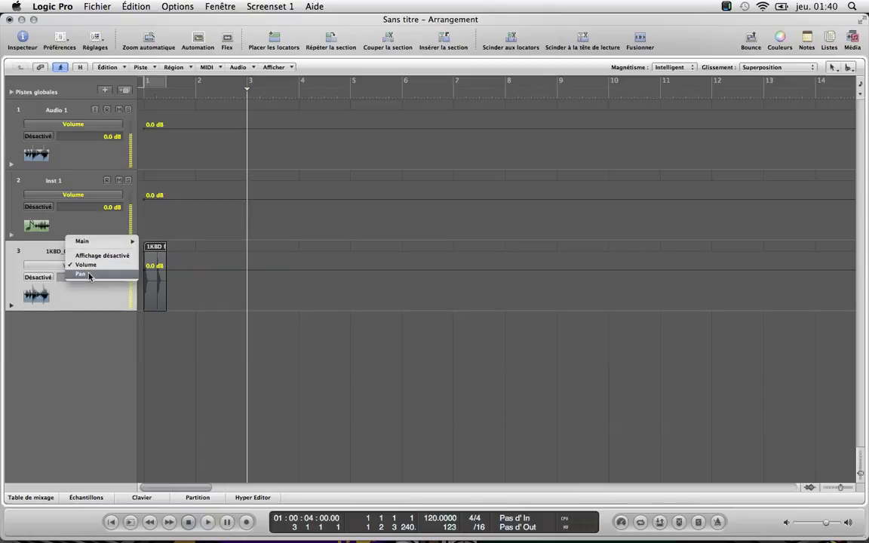
pyautogui.moveTo(83, 242)
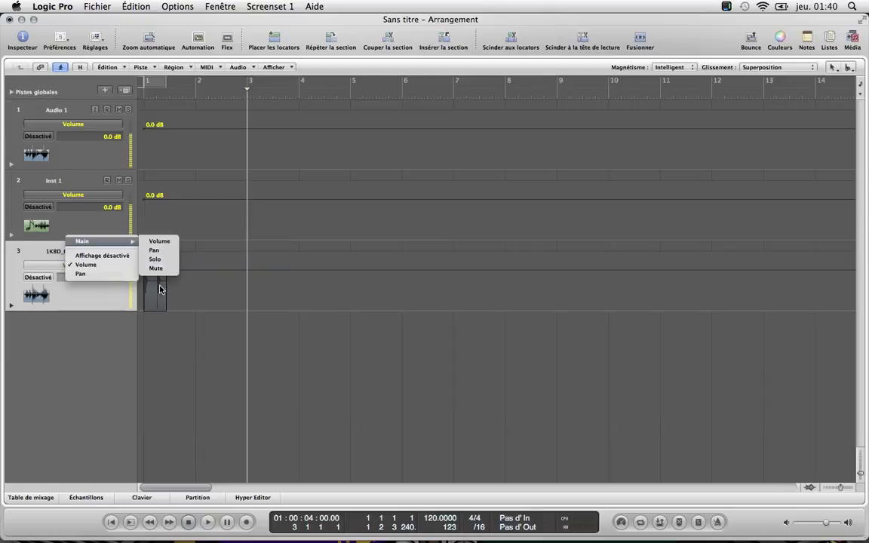
pyautogui.click(88, 265)
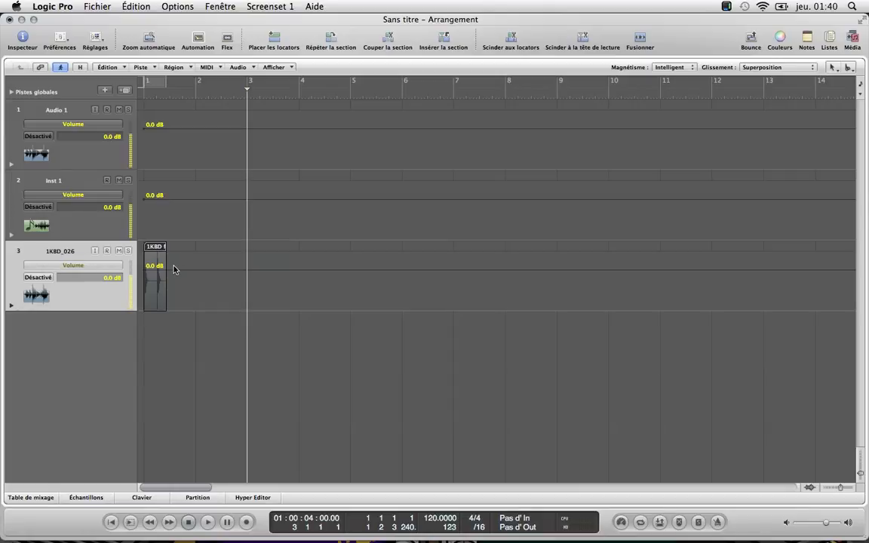
pyautogui.click(144, 270)
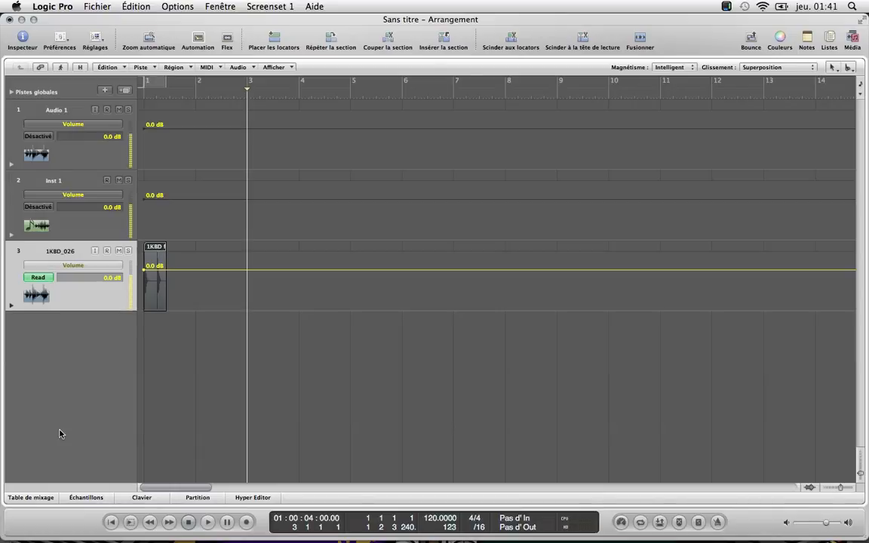
# - Open the mixer to check the automation mode on the 1KBD_026 channel and close it again
pyautogui.press('x')
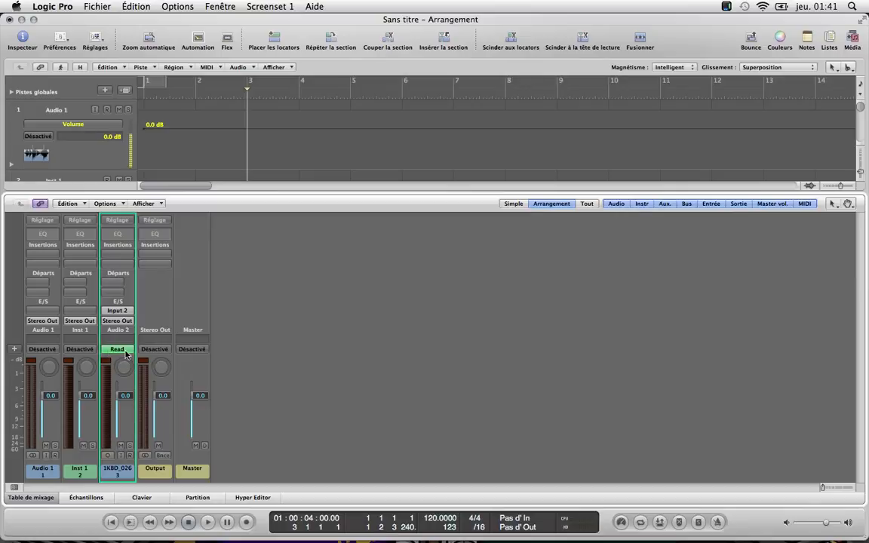
pyautogui.press('x')
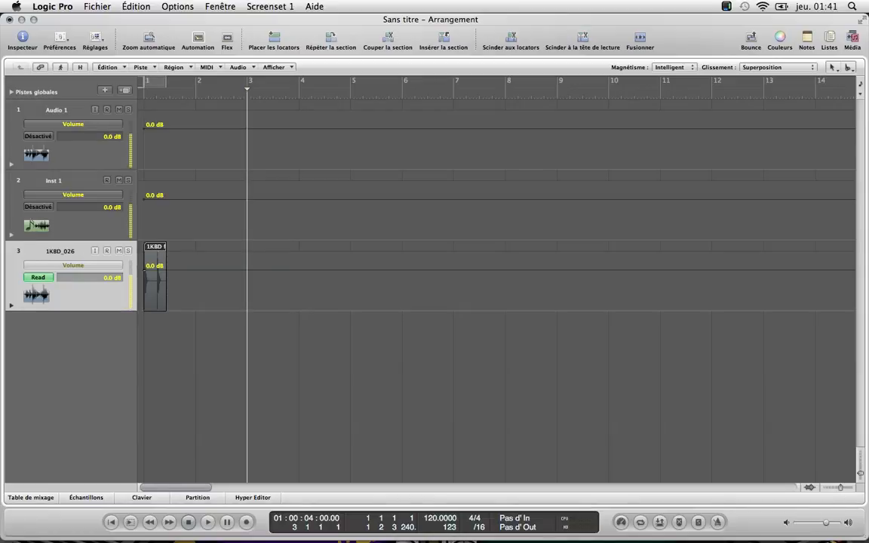
# - Set the 1KBD_026 channel's automation mode to Désactivé in the mixer and close the mixer
pyautogui.press('x')
pyautogui.click(117, 349)
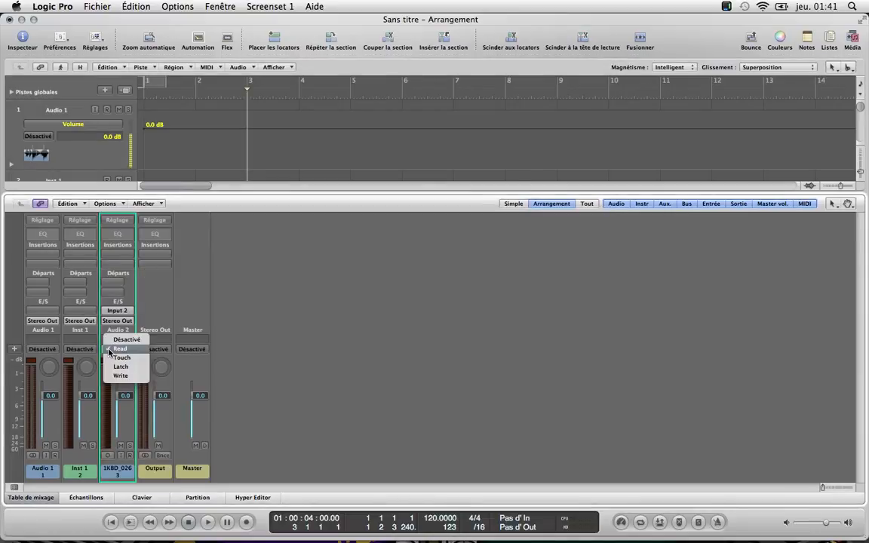
pyautogui.click(129, 349)
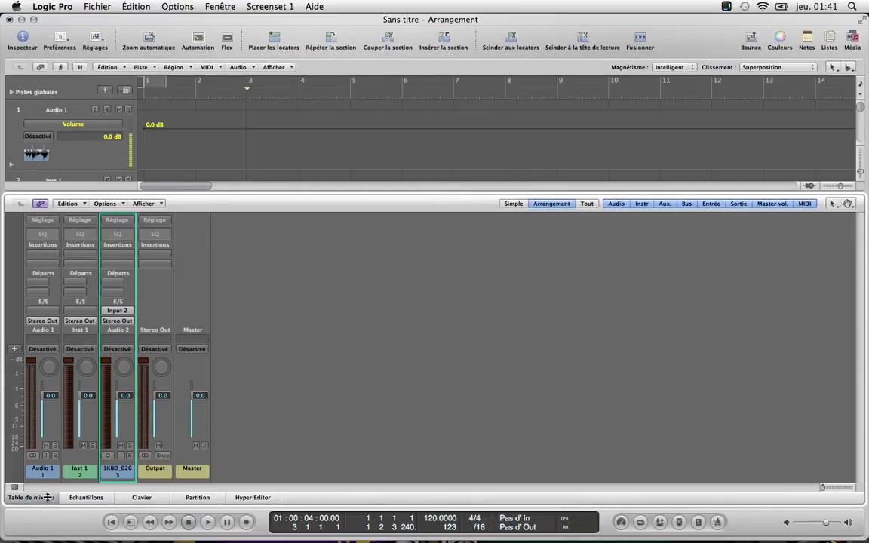
pyautogui.click(42, 498)
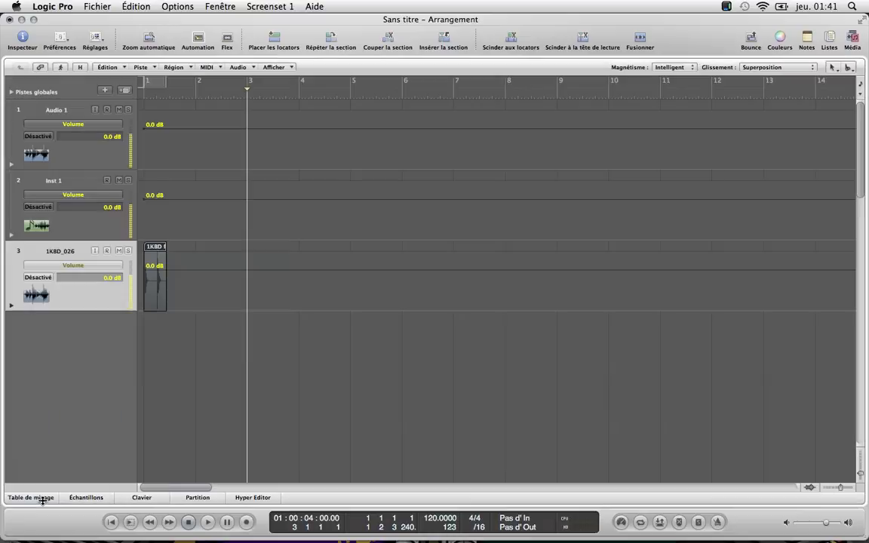
# - Add a 0.0 dB volume point at bar 1 on 1KBD_026 and play from the start with its automation mode set to Désactivé
pyautogui.click(147, 275)
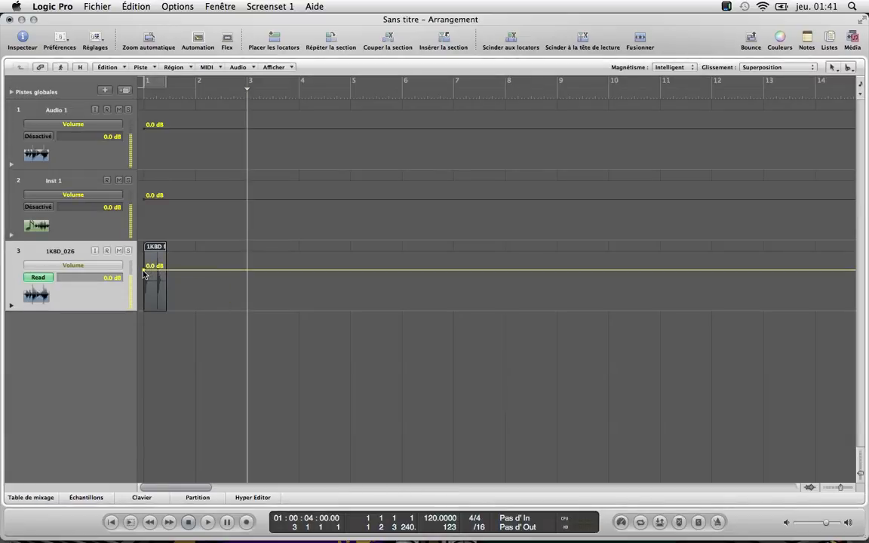
pyautogui.click(42, 278)
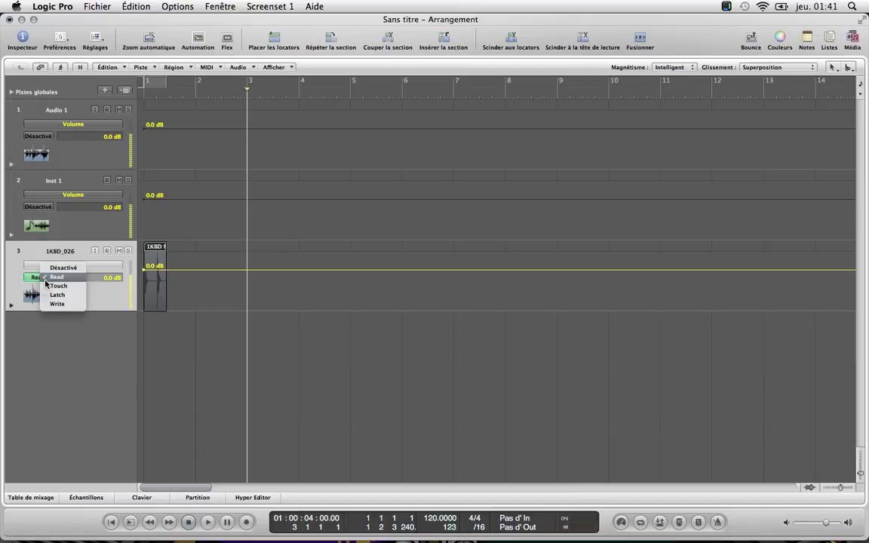
pyautogui.click(64, 268)
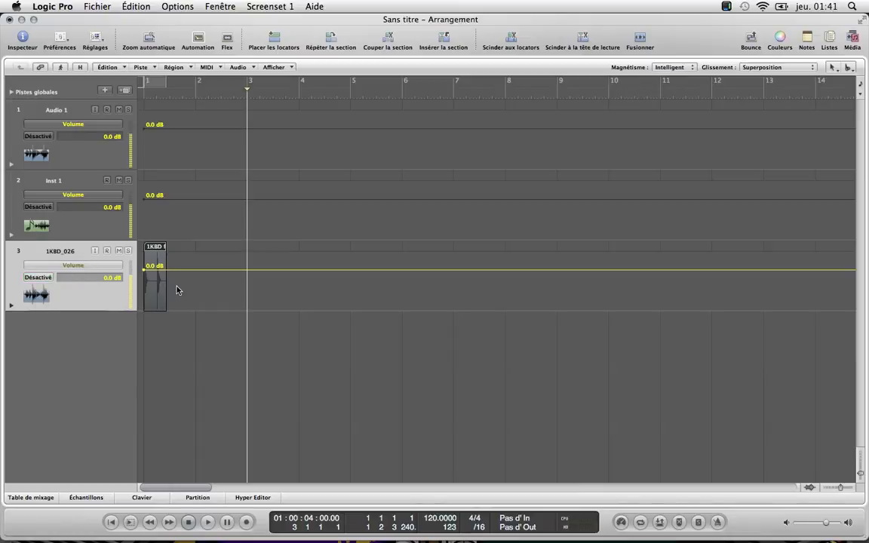
pyautogui.press('Return')
pyautogui.press('space')
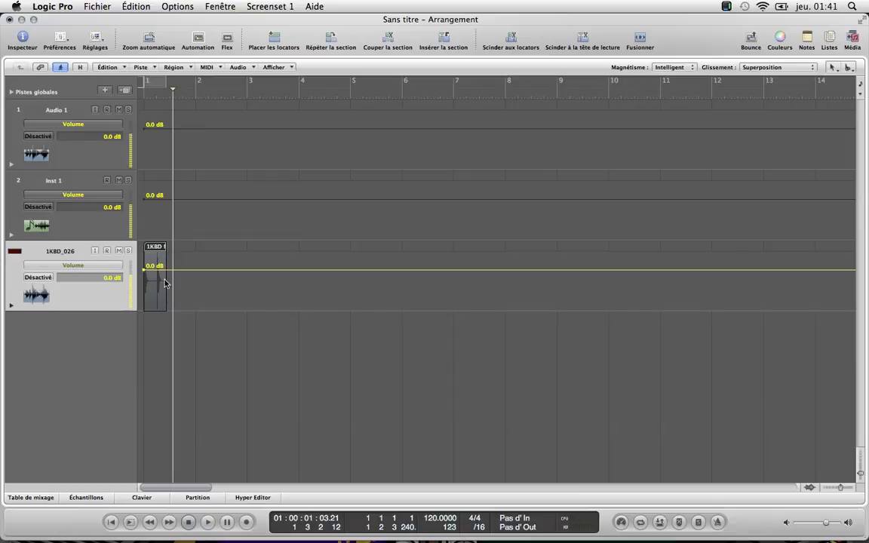
# - Set the 1KBD_026 track's automation mode to Read and review the other available modes
pyautogui.click(41, 279)
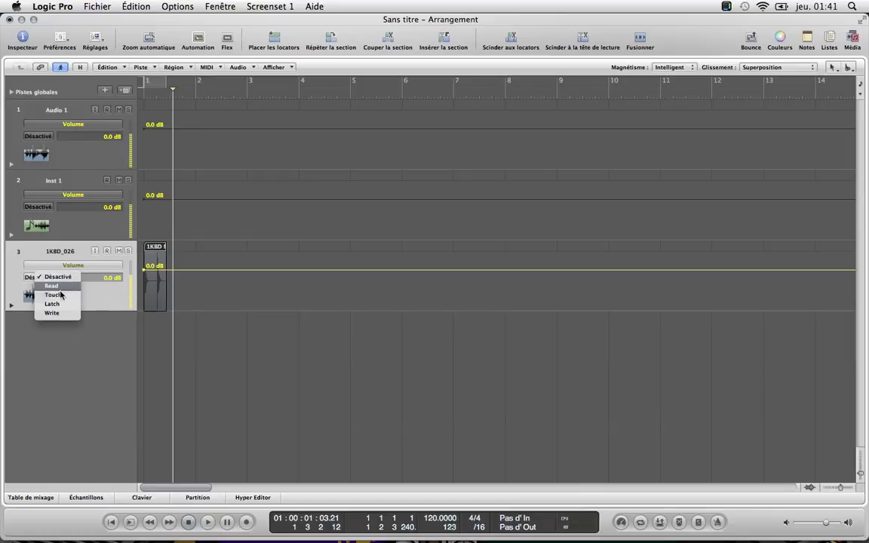
pyautogui.click(53, 286)
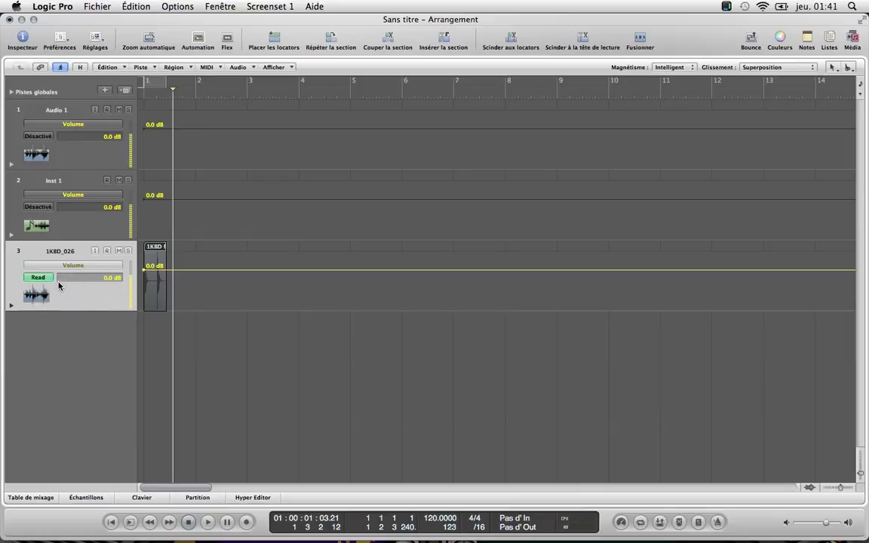
pyautogui.click(38, 277)
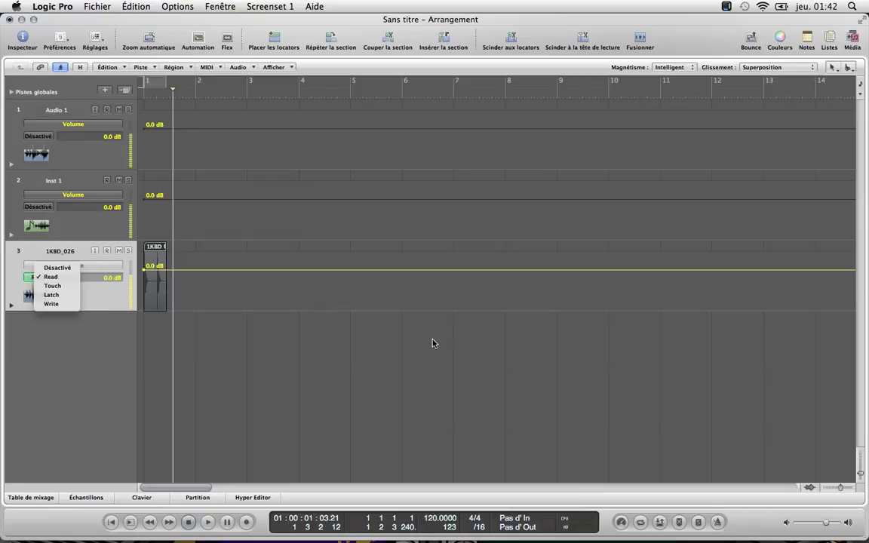
pyautogui.click(57, 276)
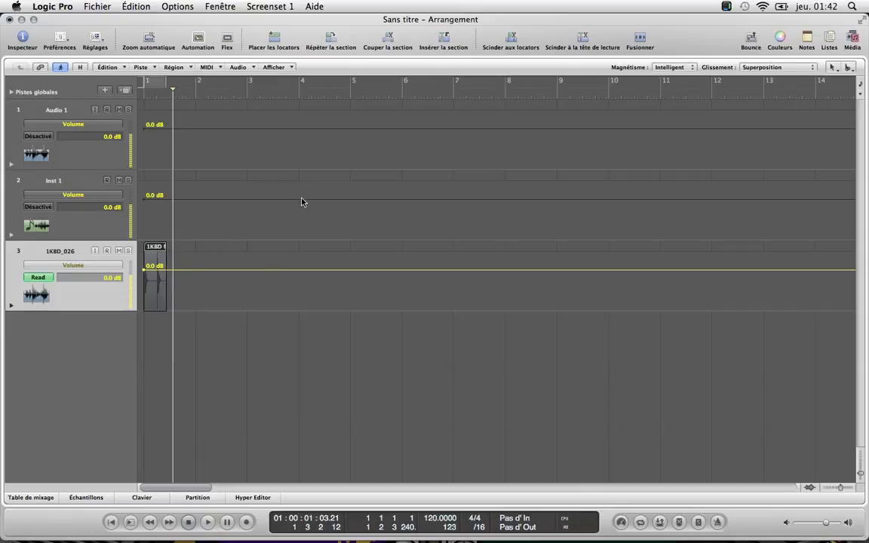
# - Add volume points on 1KBD_026 at the region's end, bar 2 and about bar 2.7, and lower the first to -11.6 dB
pyautogui.click(166, 271)
pyautogui.click(196, 269)
pyautogui.click(233, 270)
pyautogui.moveTo(169, 270)
pyautogui.mouseDown()
pyautogui.moveTo(169, 298)
pyautogui.moveTo(167, 288)
pyautogui.mouseUp()
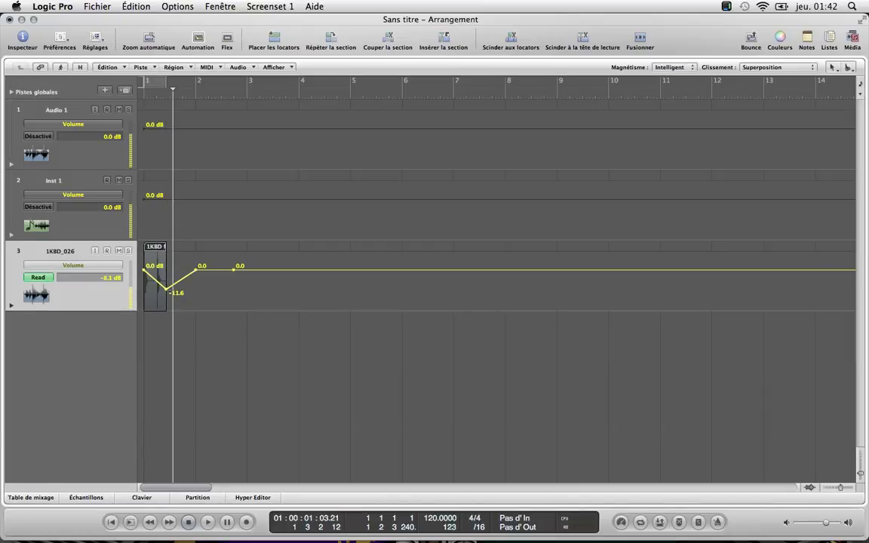
# - Play the volume automation from the start, first in the arrangement and again with the mixer open to watch the 1KBD_026 fader
pyautogui.press('Return')
pyautogui.press('space')
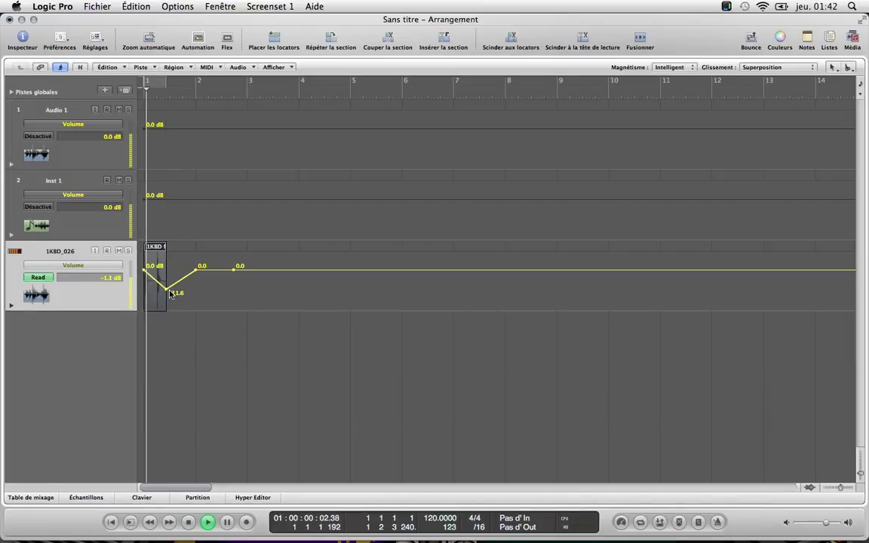
pyautogui.press('space')
pyautogui.press('space')
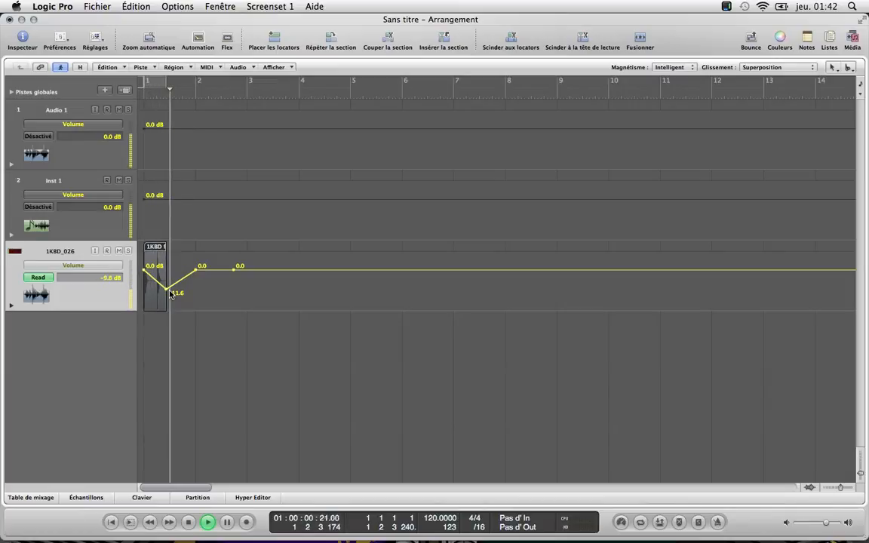
pyautogui.press('x')
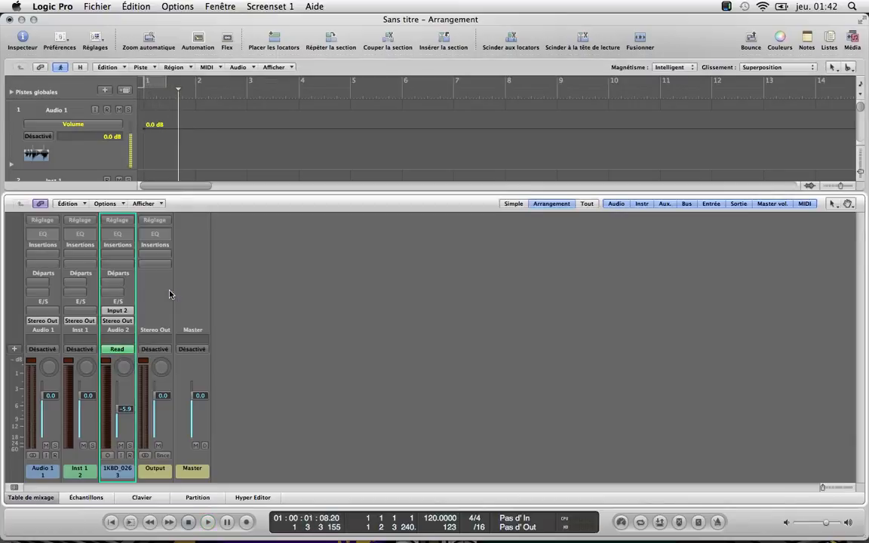
pyautogui.press('space')
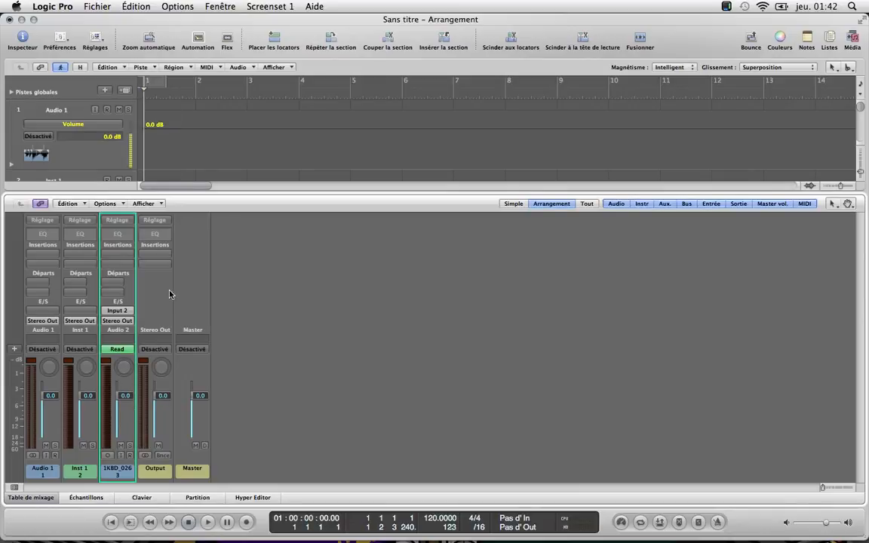
pyautogui.press('space')
pyautogui.press('space')
pyautogui.press('x')
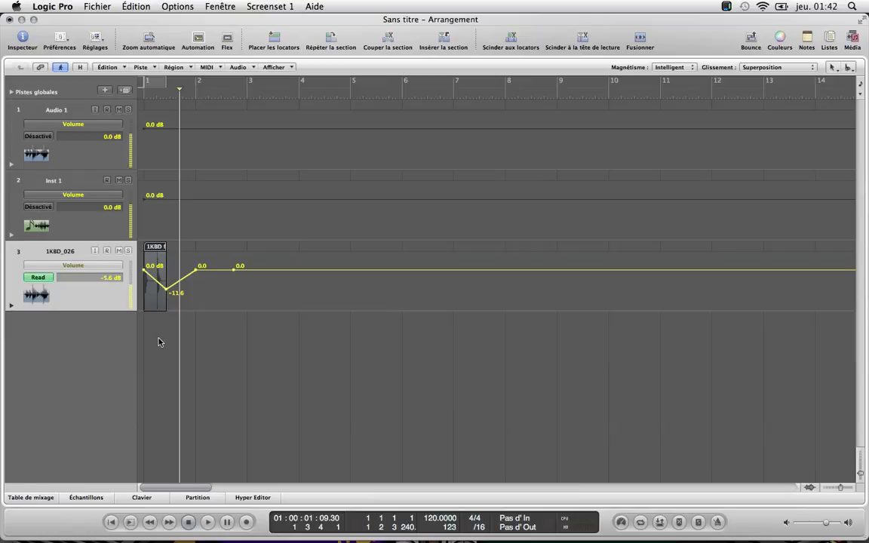
# - Delete the -11.6 dB volume point on 1KBD_026 and assign the Automation Select tool as the secondary tool
pyautogui.click(166, 290)
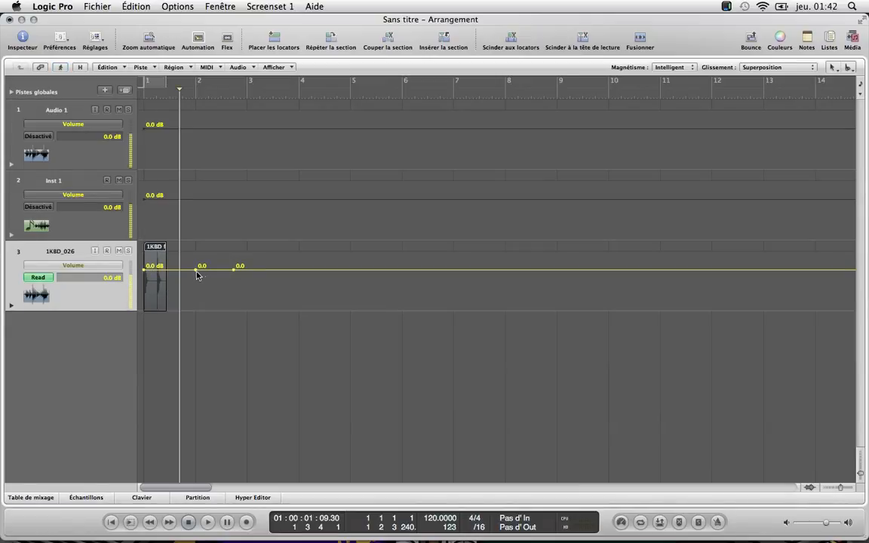
pyautogui.click(852, 70)
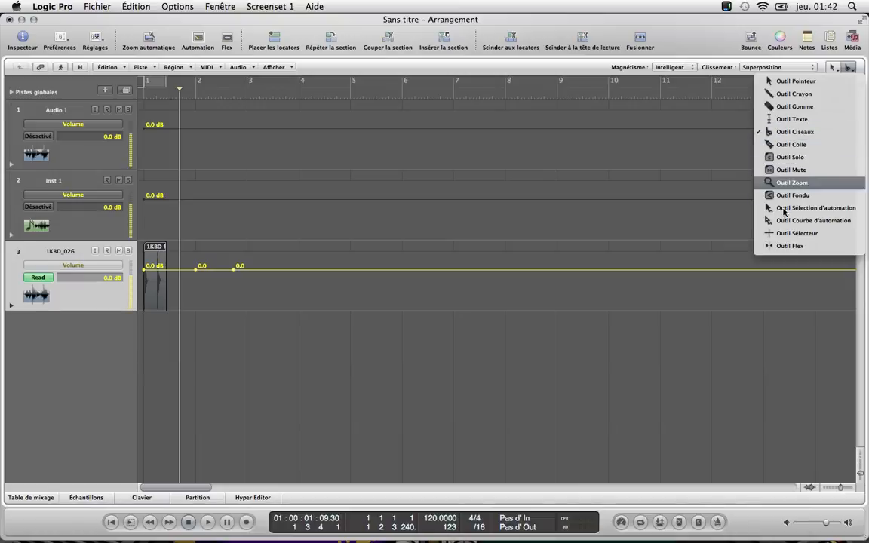
pyautogui.click(785, 209)
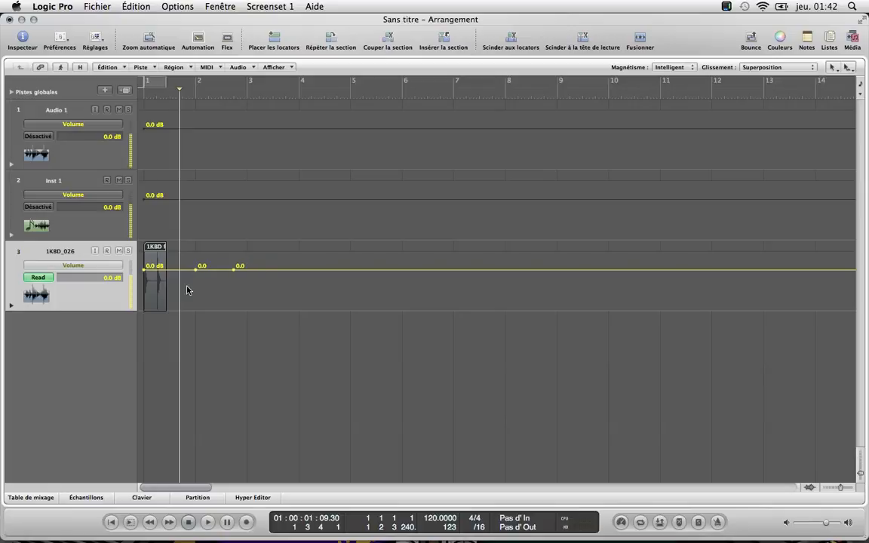
# - Select the three volume points at the start of 1KBD_026 and copy them to about bar 4.5
pyautogui.moveTo(142, 280)
pyautogui.mouseDown()
pyautogui.moveTo(194, 283)
pyautogui.moveTo(155, 271)
pyautogui.moveTo(141, 284)
pyautogui.mouseUp()
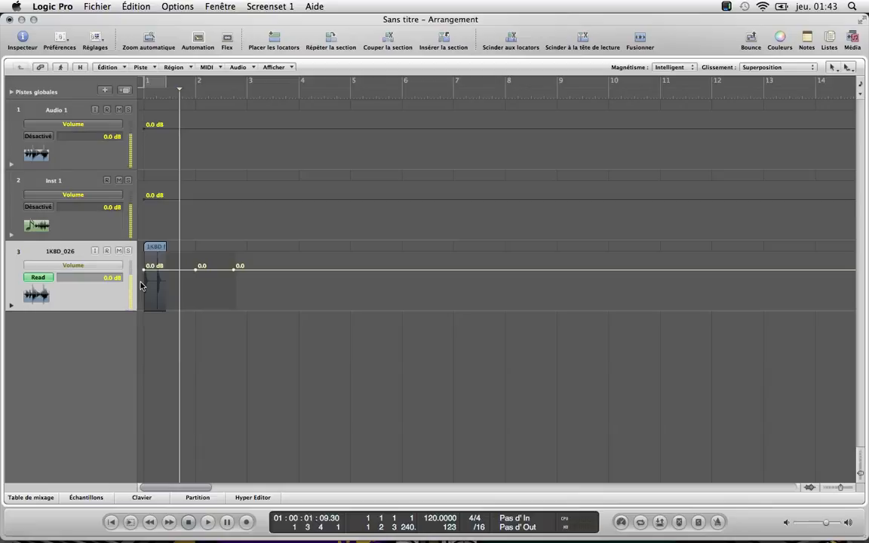
pyautogui.click(252, 288)
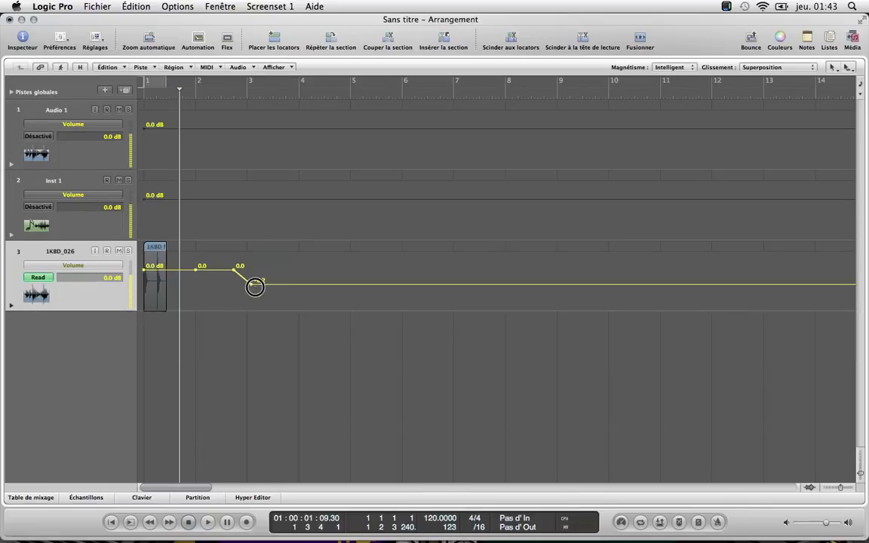
pyautogui.moveTo(252, 288)
pyautogui.mouseDown()
pyautogui.moveTo(122, 287)
pyautogui.moveTo(116, 258)
pyautogui.mouseUp()
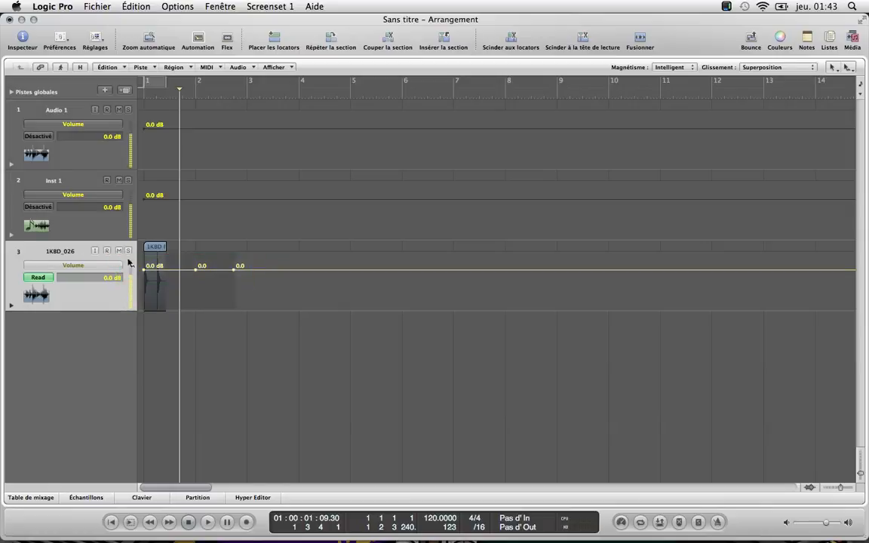
pyautogui.moveTo(169, 284); pyautogui.dragTo(349, 283)
pyautogui.press('space')
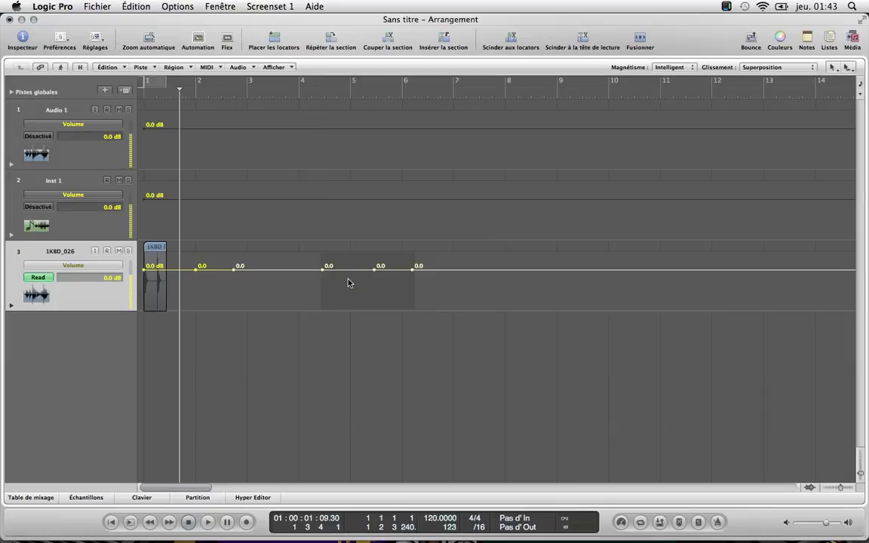
pyautogui.moveTo(349, 283); pyautogui.dragTo(294, 295)
pyautogui.press('space')
# - Undo the copying and selection of the 1KBD_026 volume points
pyautogui.press('super+z')
pyautogui.press('super+z')
pyautogui.press('super+z')
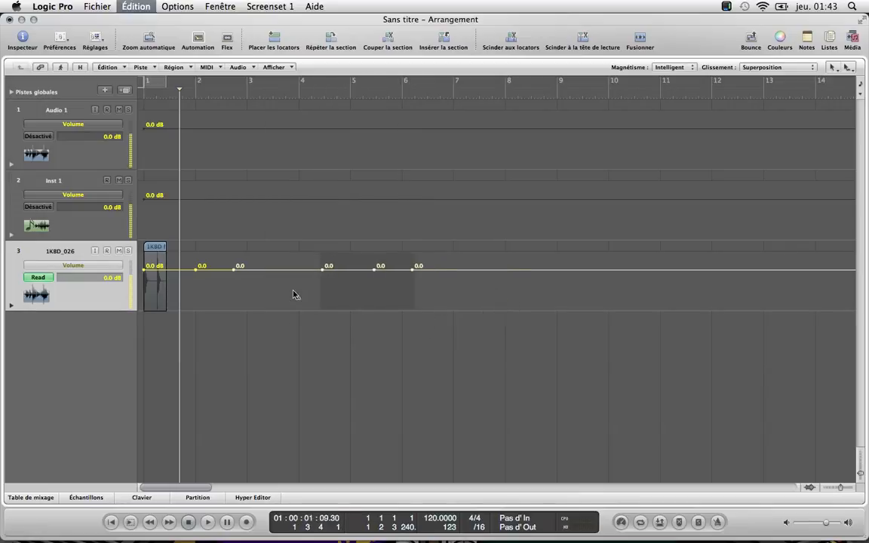
pyautogui.press('super+z')
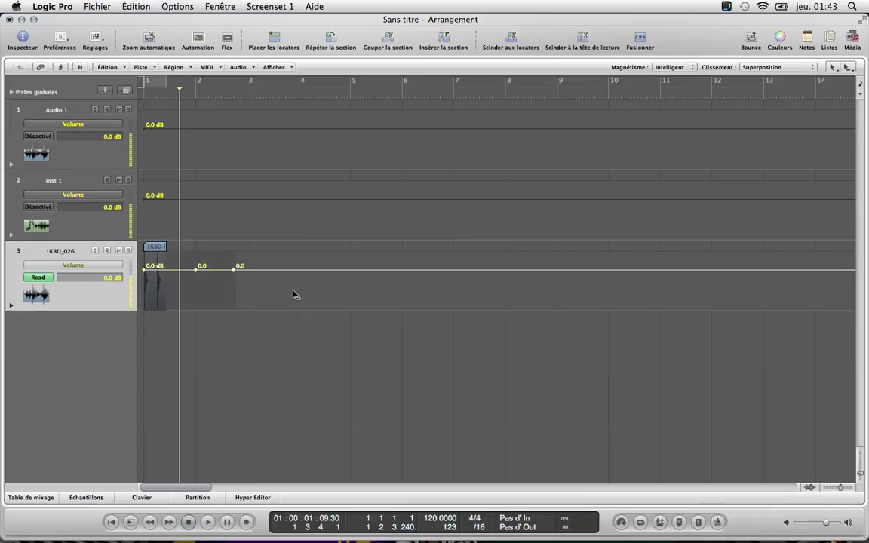
pyautogui.press('super+z')
pyautogui.press('super+z')
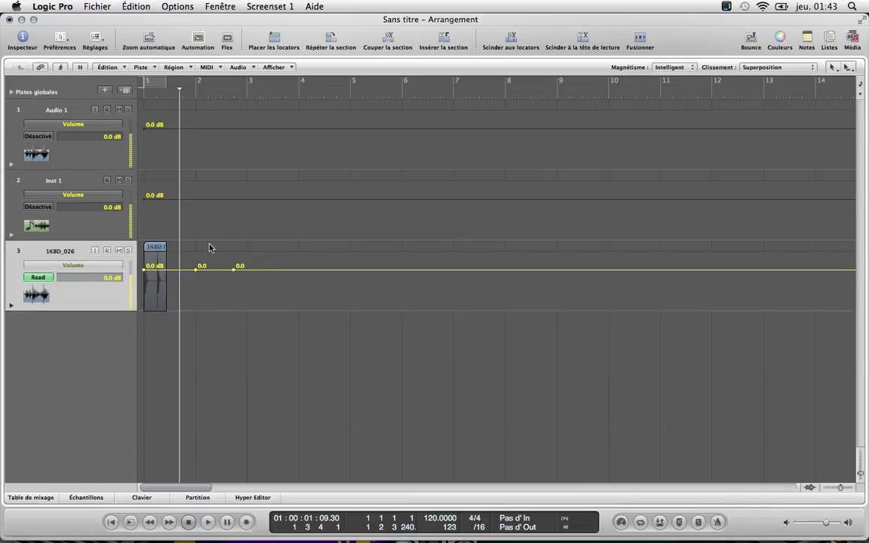
# - Delete the remaining volume points on 1KBD_026 and hide the automation lanes on all tracks
pyautogui.click(234, 275)
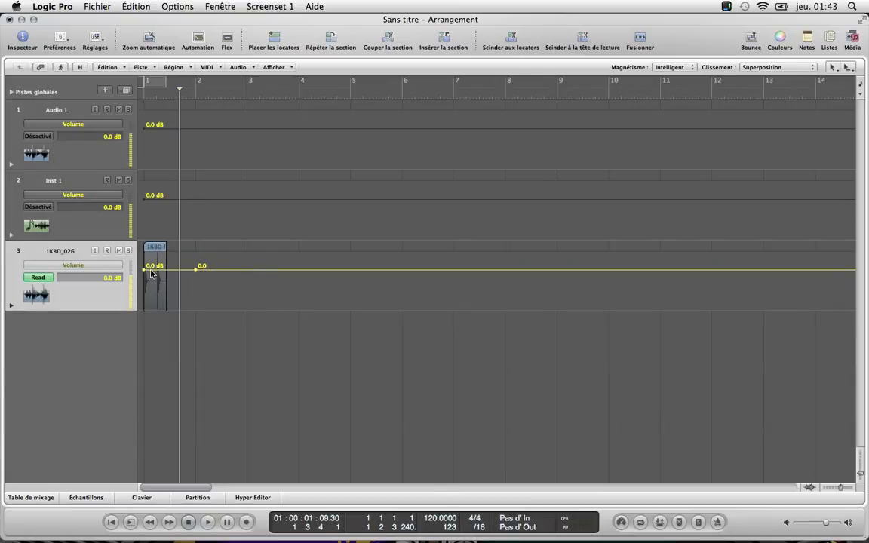
pyautogui.click(196, 270)
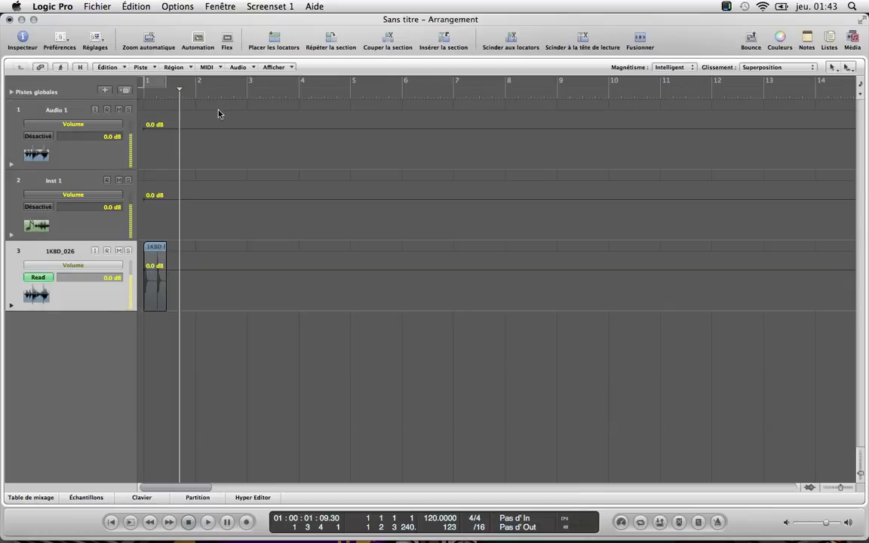
pyautogui.click(196, 39)
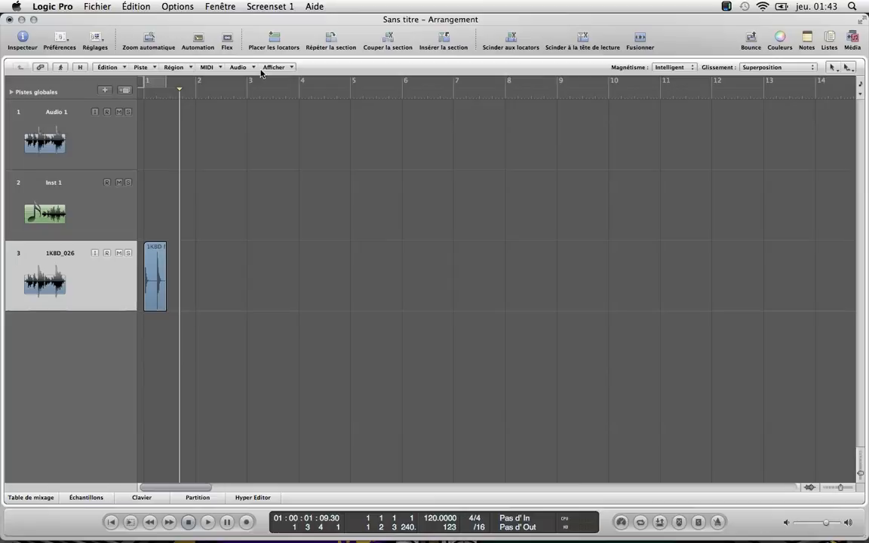
# - Display the Flex mode settings on the audio tracks and delete the 1KBD region from track 3
pyautogui.click(227, 39)
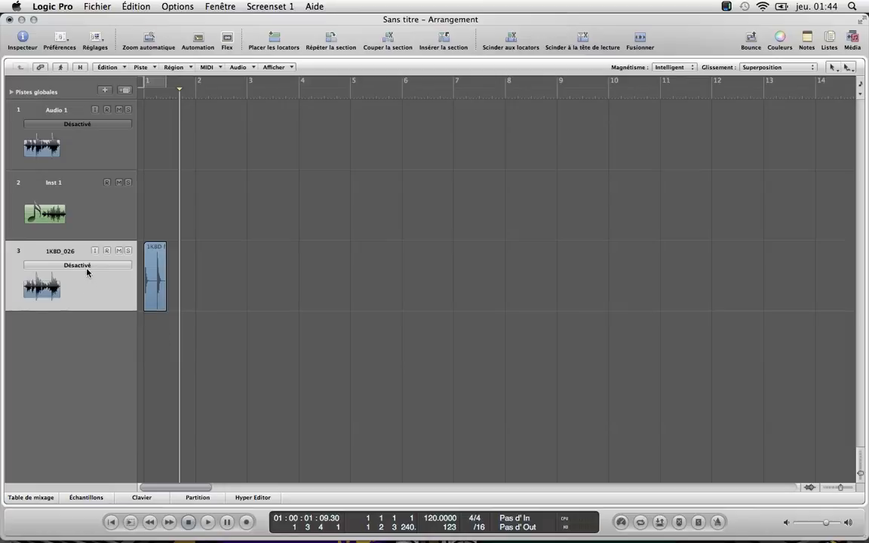
pyautogui.click(158, 276)
pyautogui.press('Delete')
# - Switch to the Finder sample window and go back from the Kick mpc folder to DRUMS KIT BEAT
pyautogui.click(34, 20)
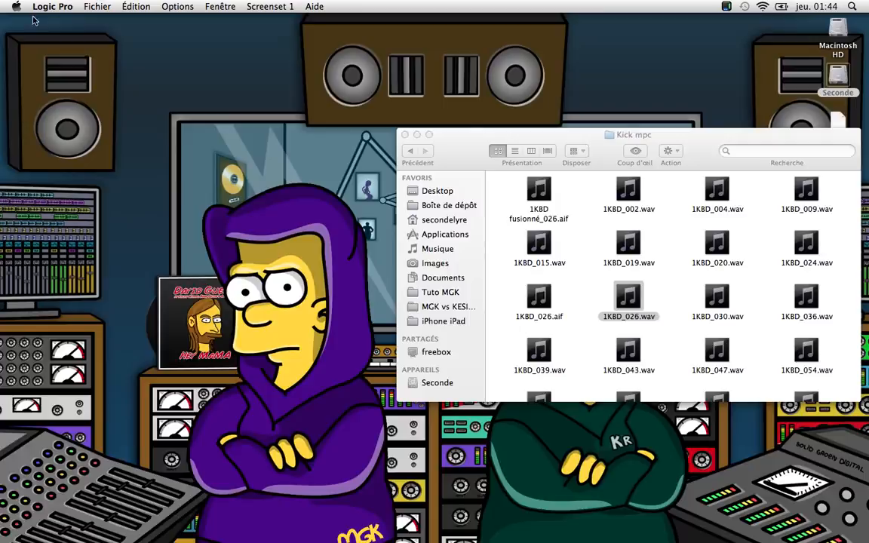
pyautogui.click(783, 277)
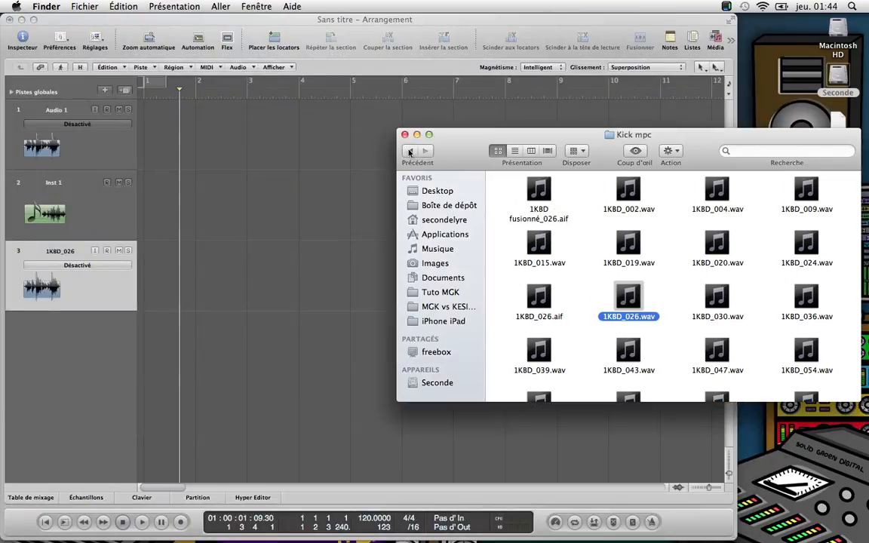
pyautogui.click(407, 152)
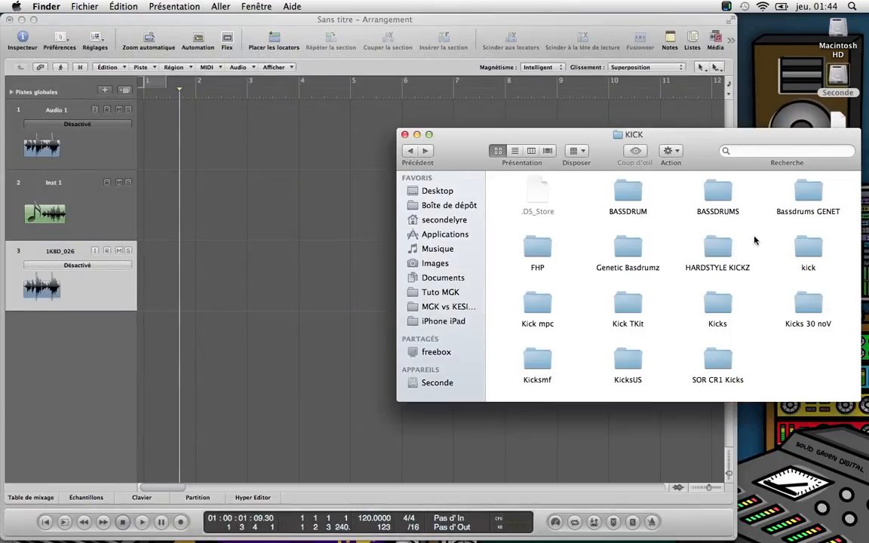
pyautogui.scroll(-2, 512, 259)
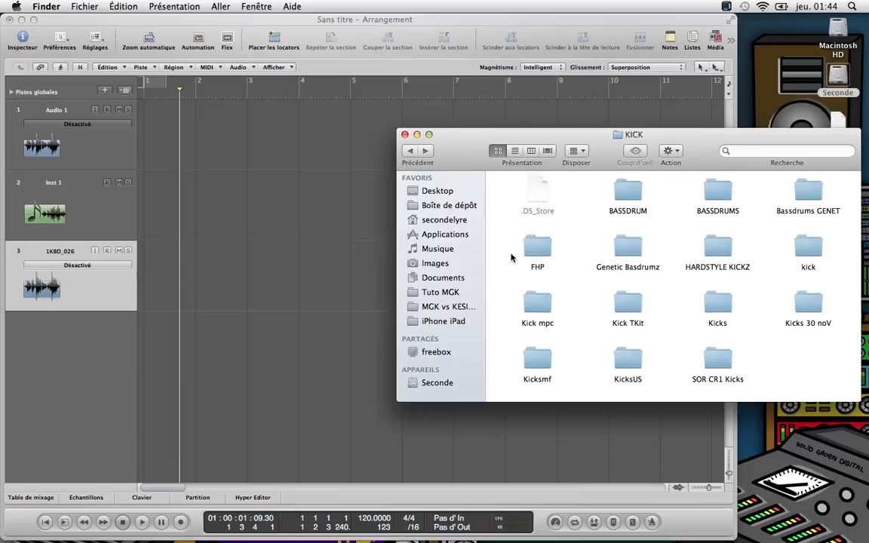
pyautogui.click(410, 151)
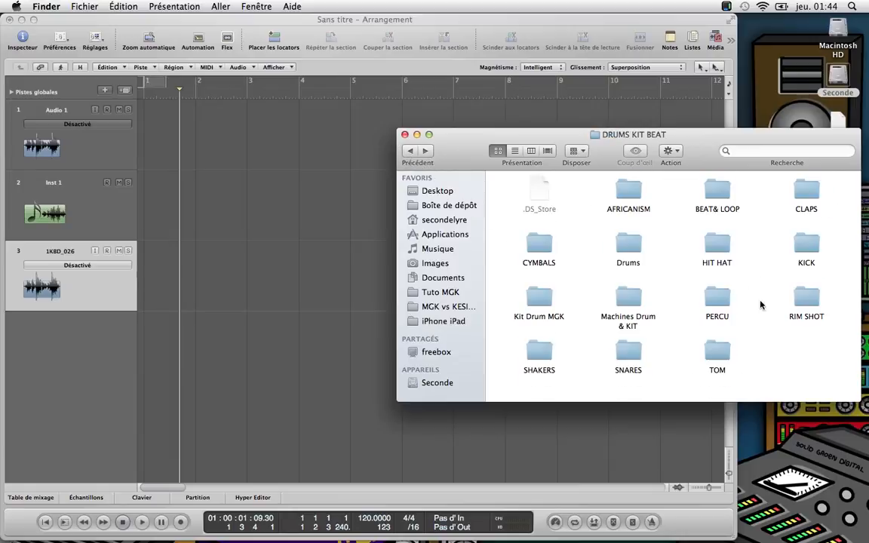
# - Open the 090 Bad Boys folder inside BEAT& LOOP and preview BB-Dry 2 Hit.wav
pyautogui.doubleClick(719, 195)
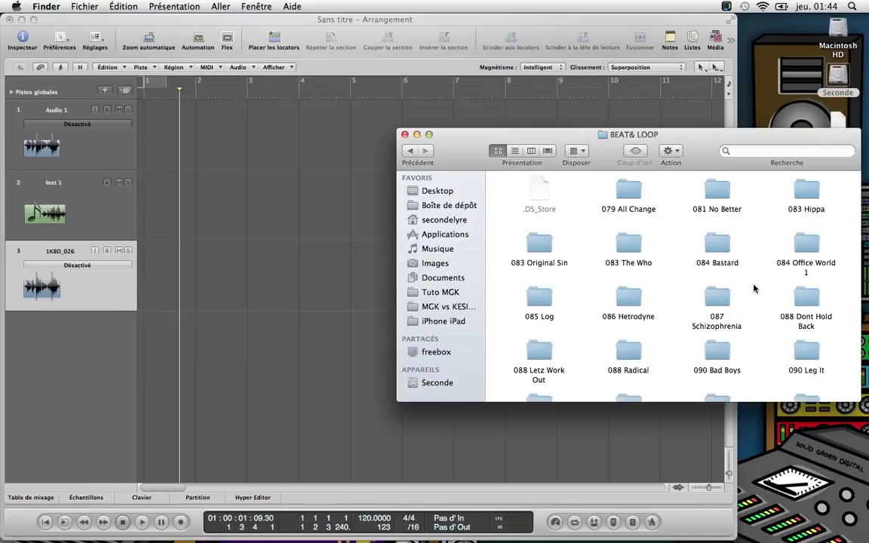
pyautogui.doubleClick(717, 354)
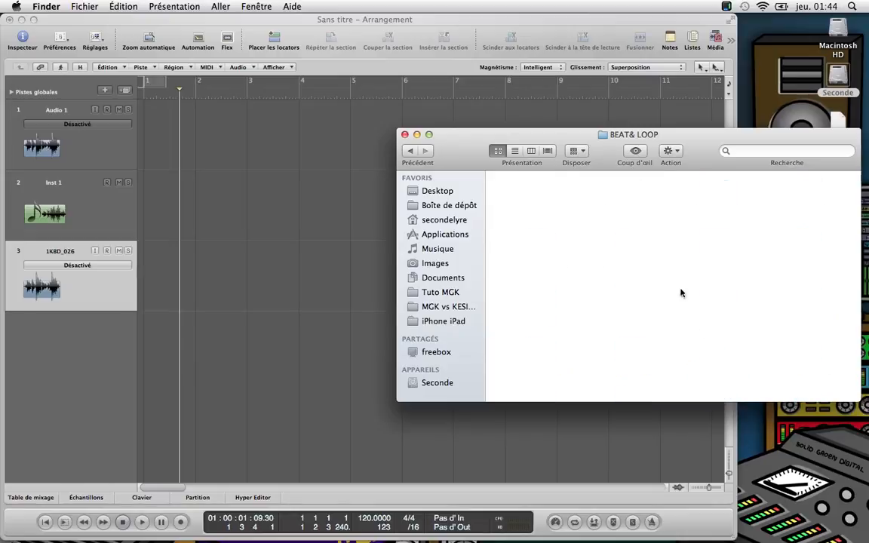
pyautogui.click(634, 189)
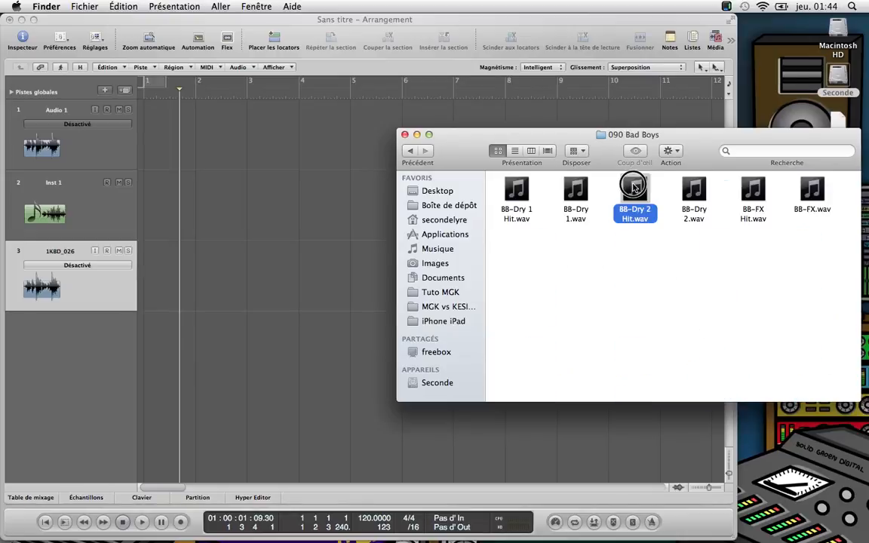
pyautogui.press('space')
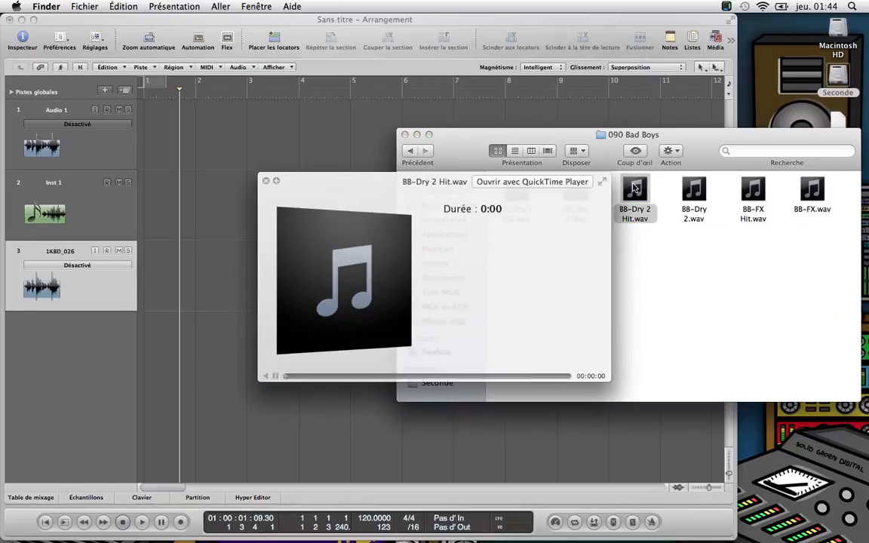
pyautogui.press('space')
# - Go back to HYPER BANK and look through the samples in the loops subfolder of LOOPS
pyautogui.click(408, 150)
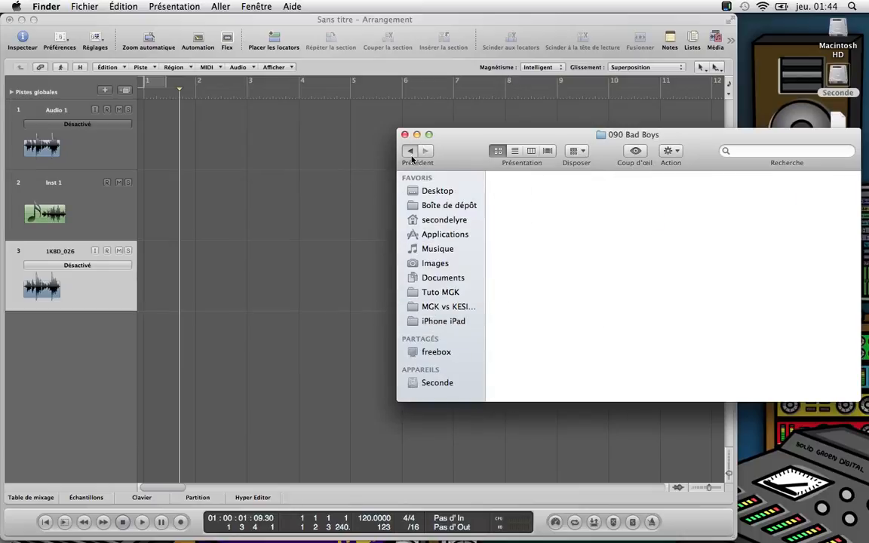
pyautogui.click(410, 154)
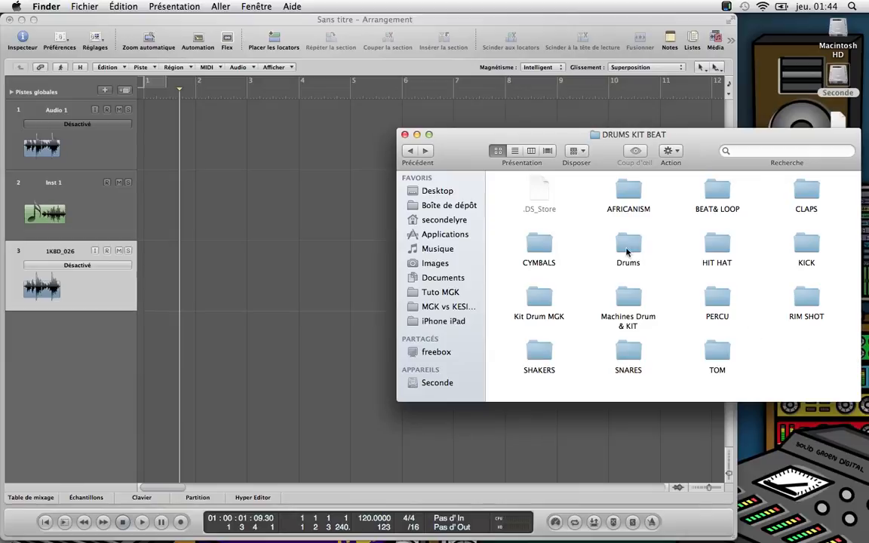
pyautogui.click(410, 153)
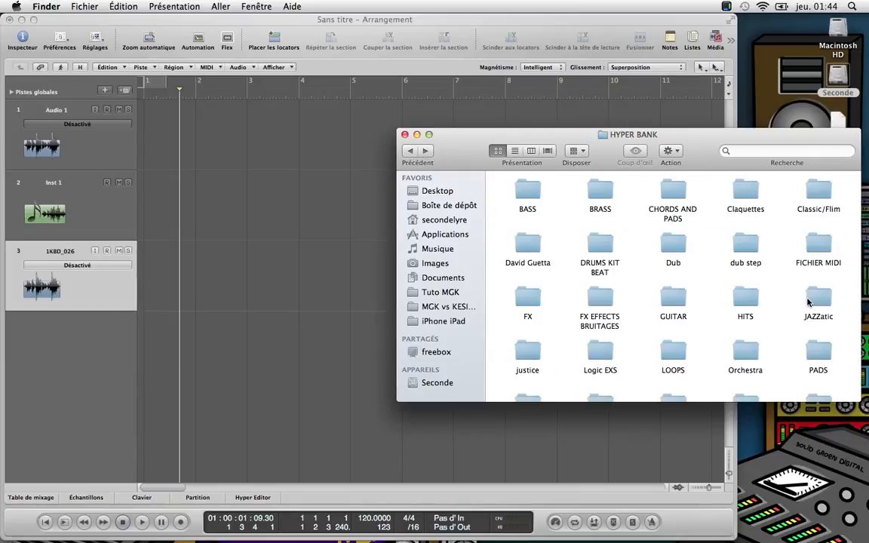
pyautogui.doubleClick(672, 351)
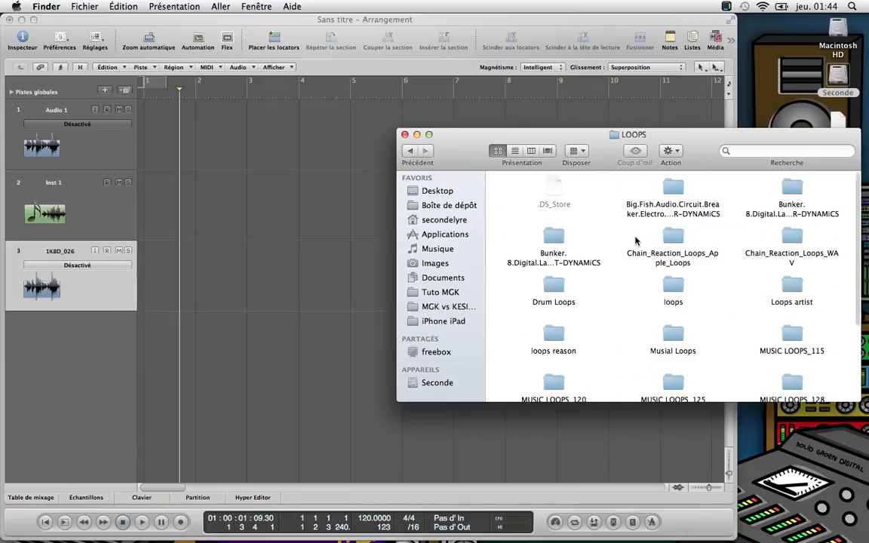
pyautogui.doubleClick(673, 286)
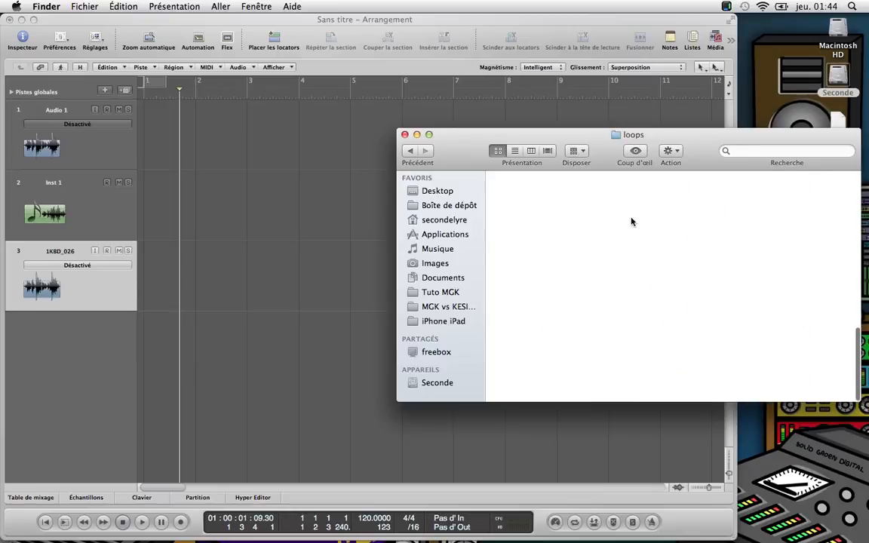
pyautogui.scroll(-5, 632, 221)
pyautogui.scroll(10, 649, 227)
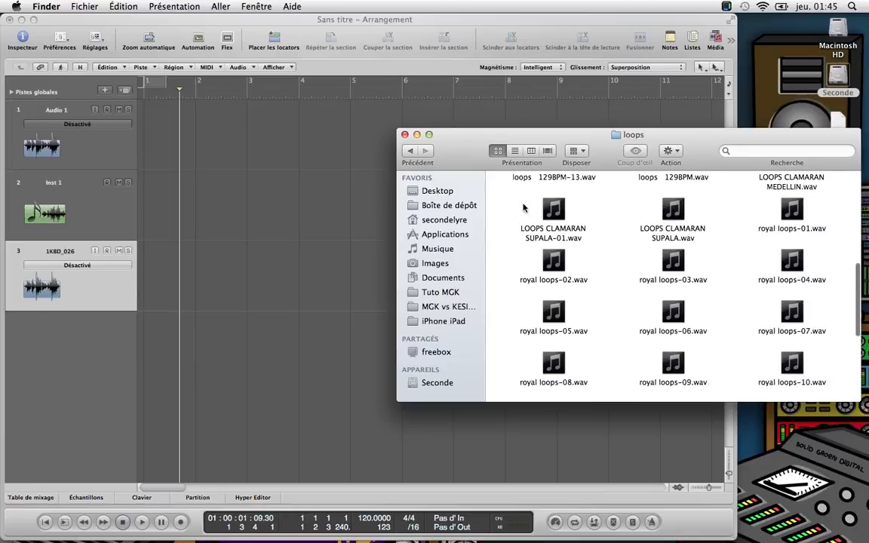
pyautogui.scroll(2, 695, 242)
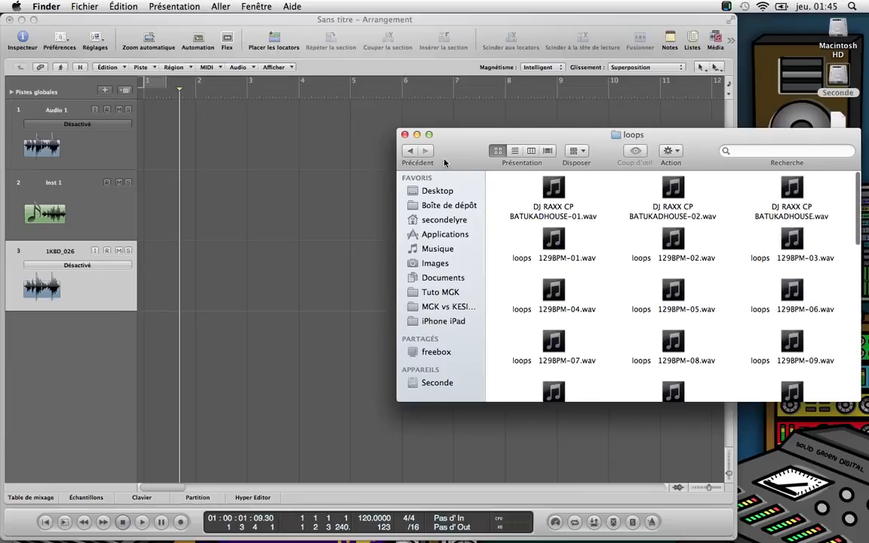
# - Return to LOOPS, open the MUSIC LOOPS_115 folder and preview FHP_CHILLHS FULL FILT_115_C.WAV
pyautogui.click(409, 151)
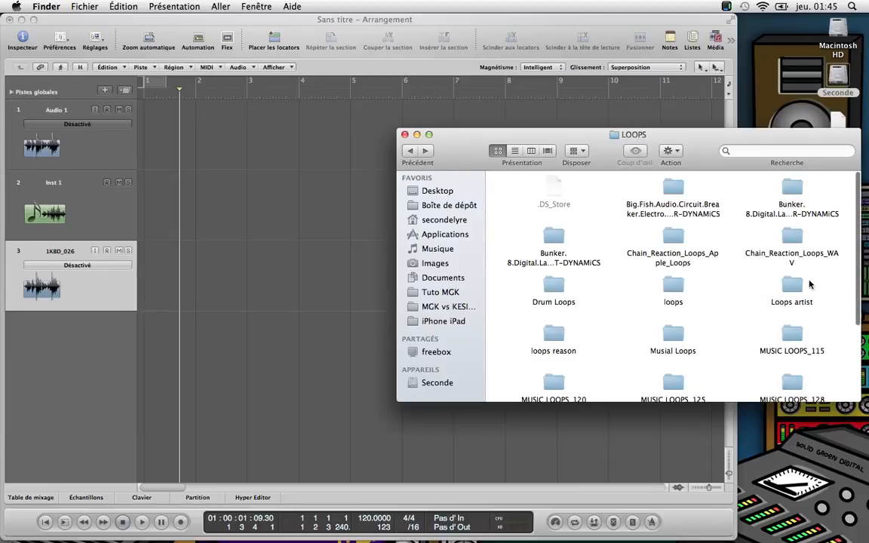
pyautogui.doubleClick(800, 332)
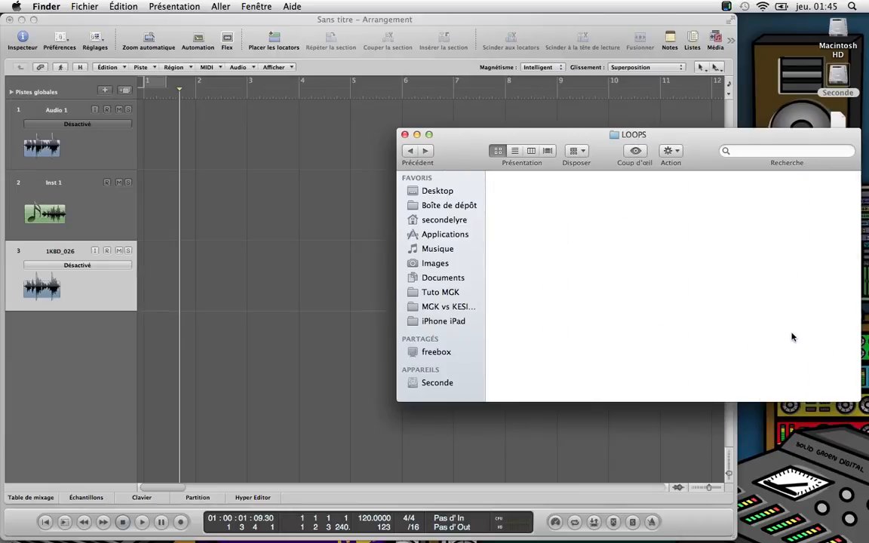
pyautogui.click(585, 198)
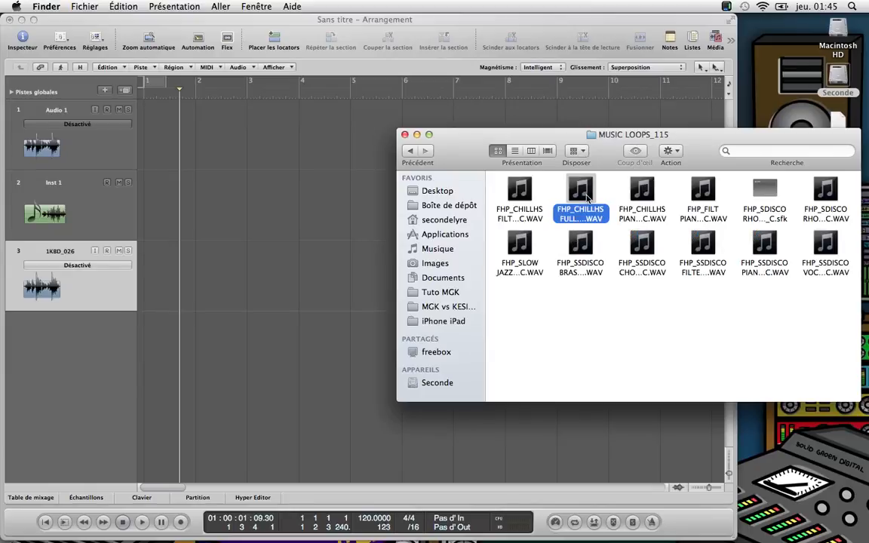
pyautogui.press('space')
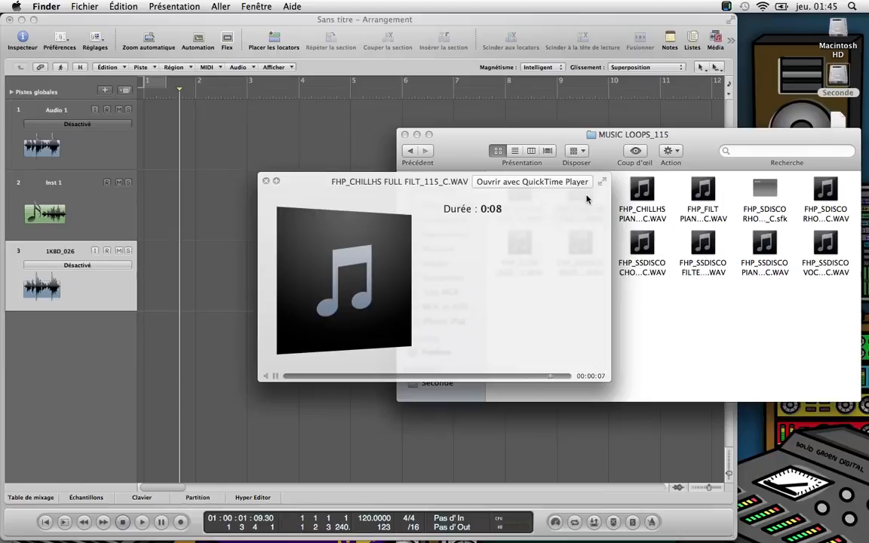
pyautogui.press('space')
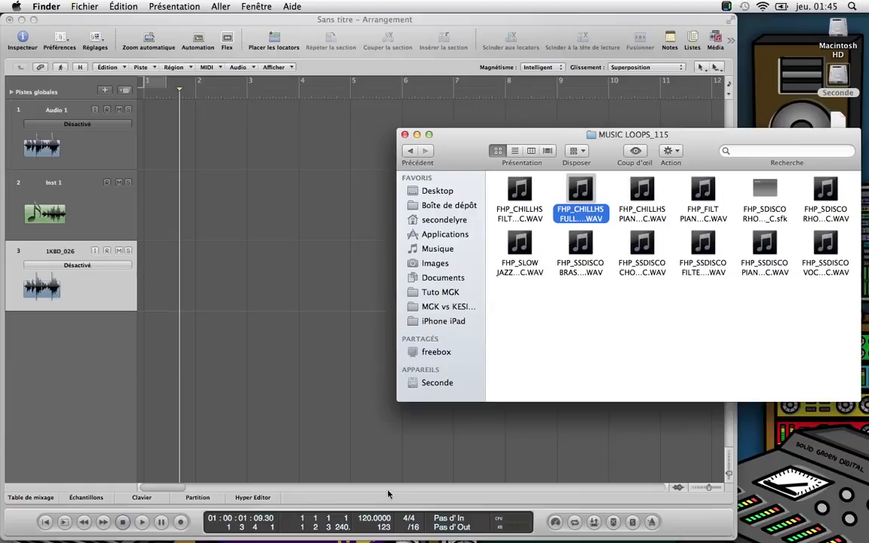
# - Set the project tempo to 90 and place FHP_CHILLHS FULL FILT_115_C.WAV at bar 1 on a new track below 1KBD_026
pyautogui.moveTo(365, 521)
pyautogui.mouseDown()
pyautogui.moveTo(365, 484)
pyautogui.moveTo(367, 542)
pyautogui.moveTo(365, 524)
pyautogui.moveTo(367, 534)
pyautogui.mouseUp()
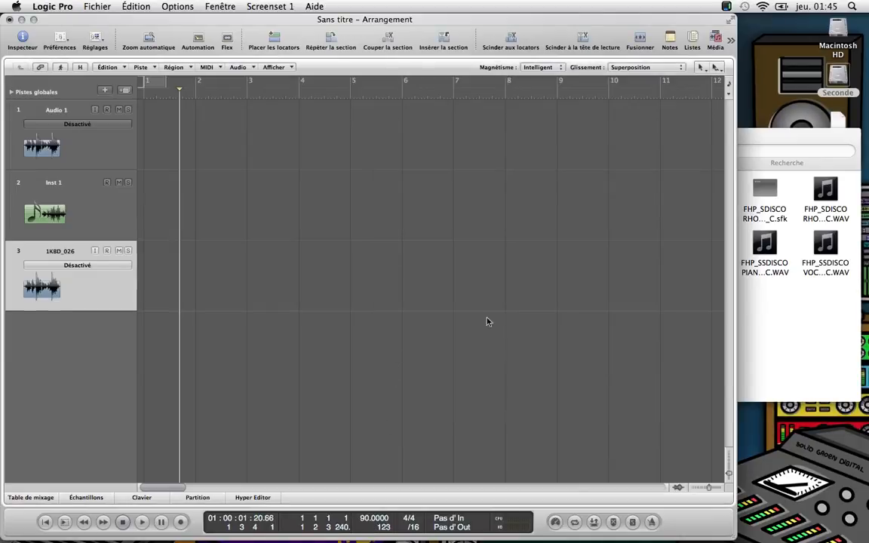
pyautogui.click(755, 315)
pyautogui.moveTo(580, 198); pyautogui.dragTo(213, 376)
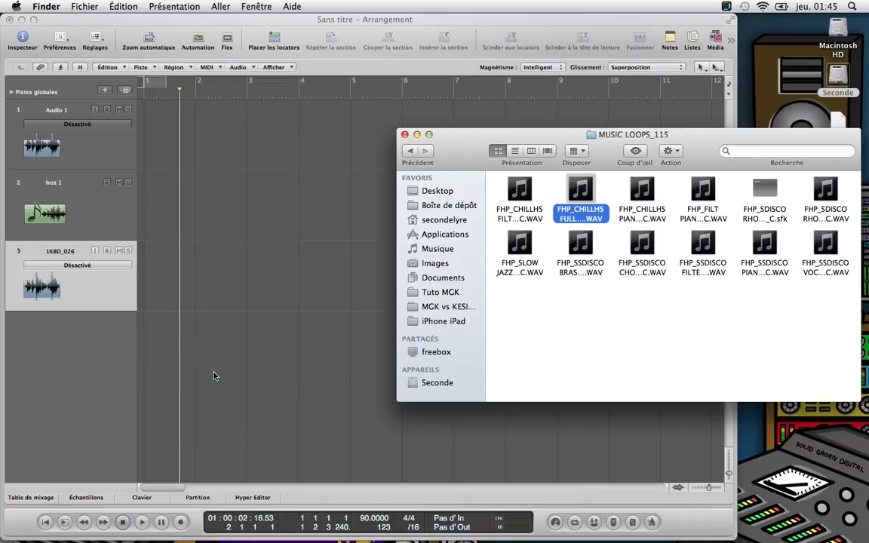
pyautogui.click(252, 353)
pyautogui.moveTo(252, 352); pyautogui.dragTo(188, 353)
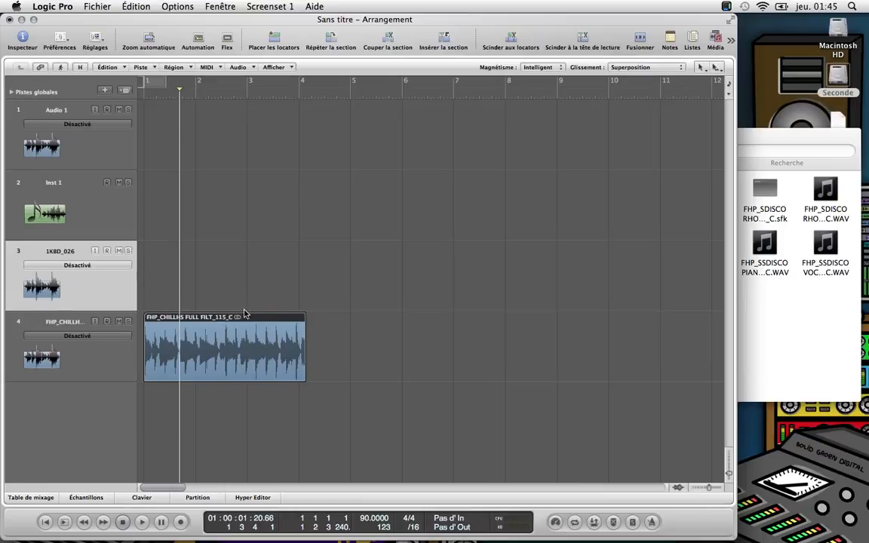
# - Play the FHP_CHILLHS loop from the start of the arrangement, stop playback and deselect its region
pyautogui.press('Return')
pyautogui.press('space')
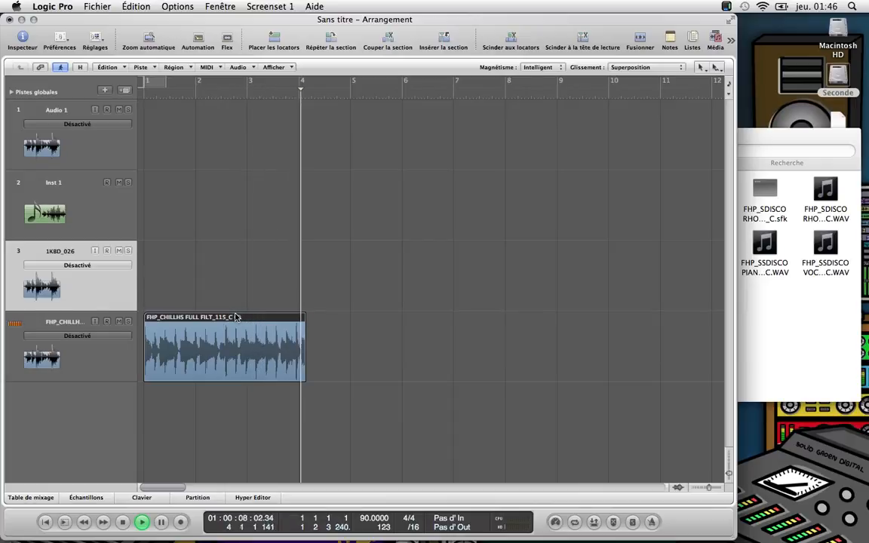
pyautogui.press('space')
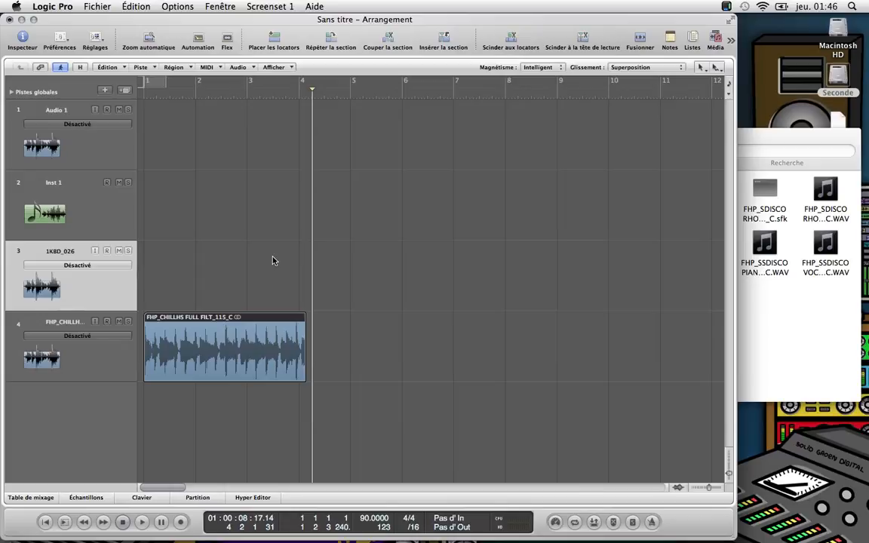
pyautogui.click(818, 315)
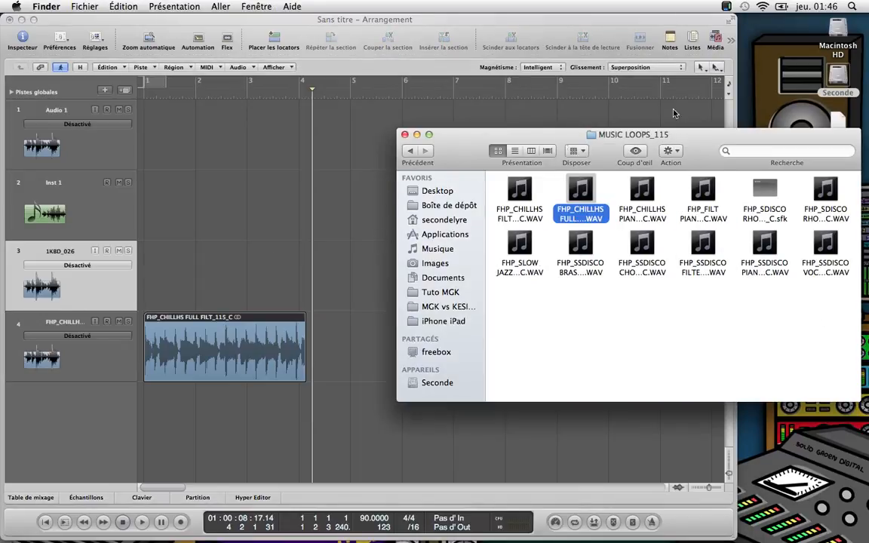
pyautogui.click(392, 249)
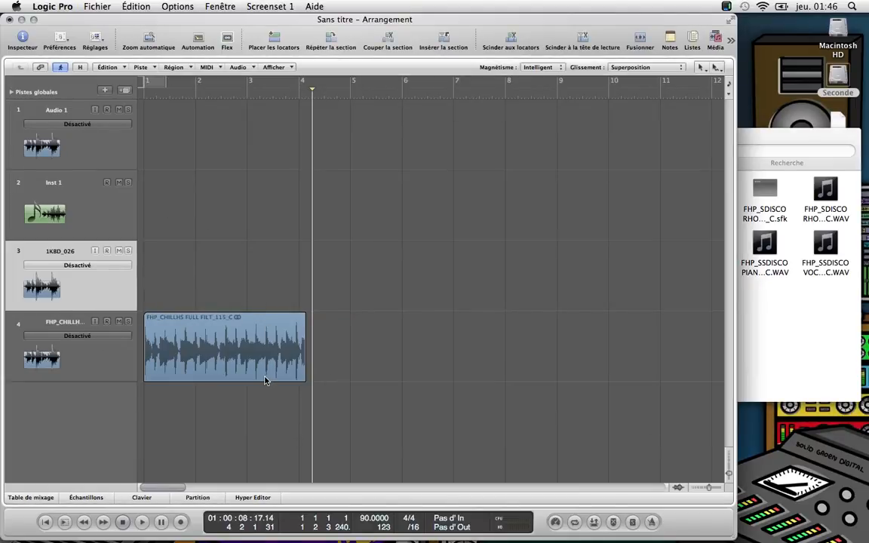
# - Hide the Flex mode settings on the audio tracks and display them again
pyautogui.click(74, 336)
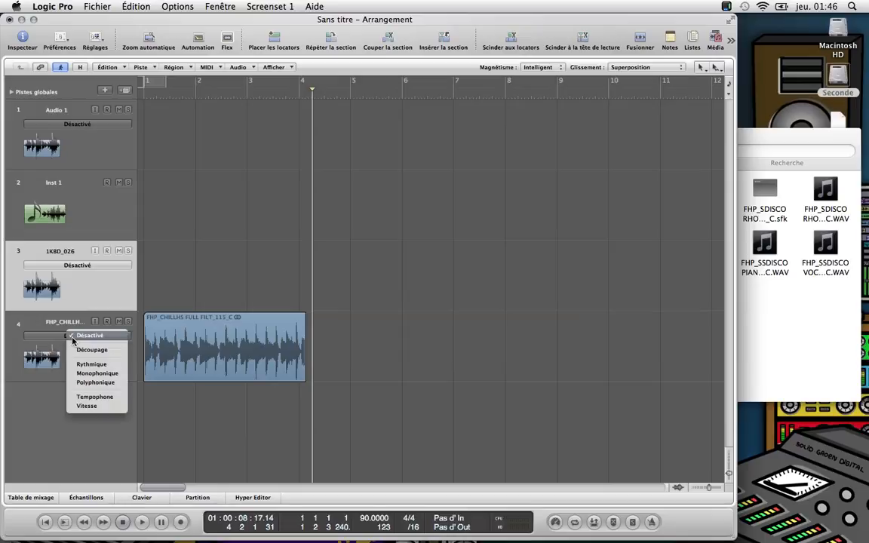
pyautogui.click(76, 336)
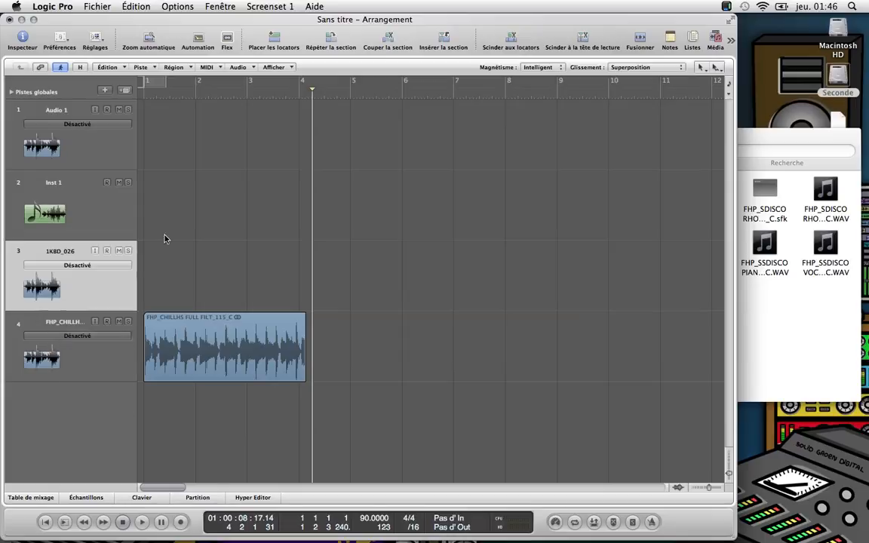
pyautogui.click(227, 41)
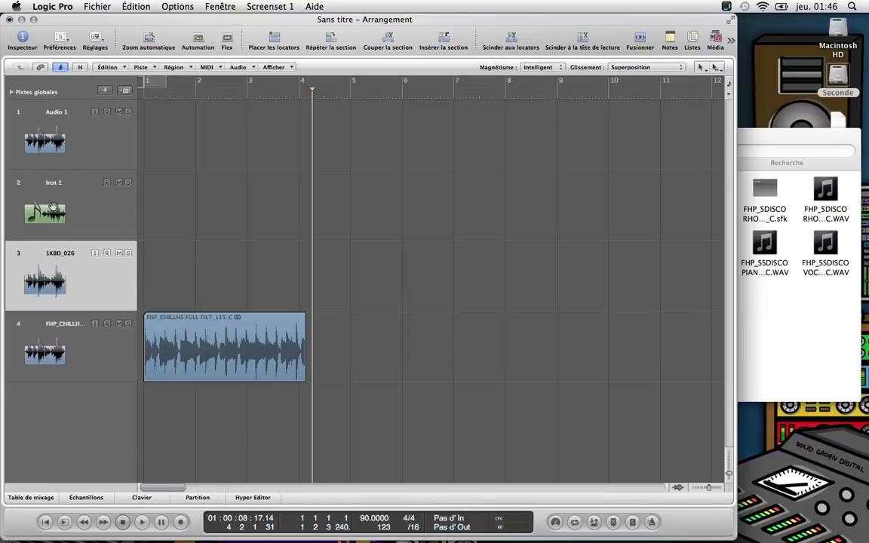
pyautogui.click(227, 38)
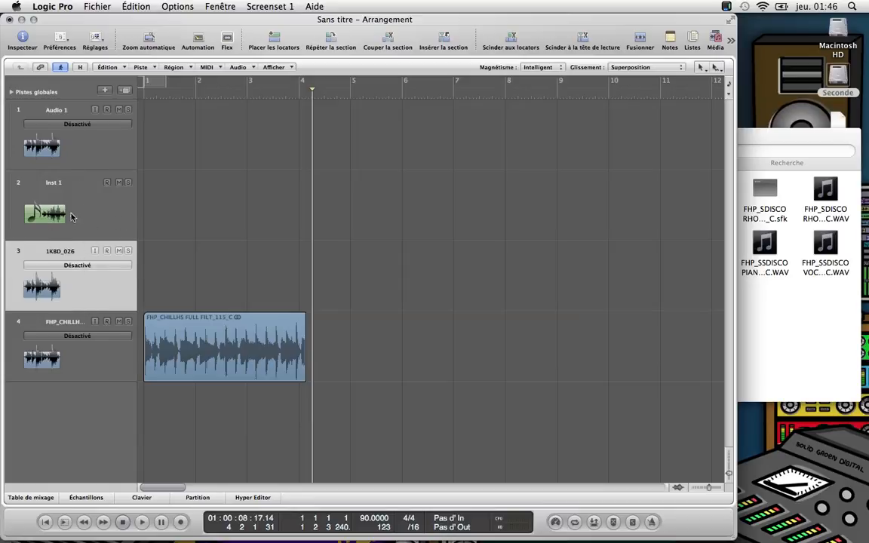
# - Review the Flex modes available for the FHP_CHILLHS track and set its mode to Polyphonique
pyautogui.click(94, 339)
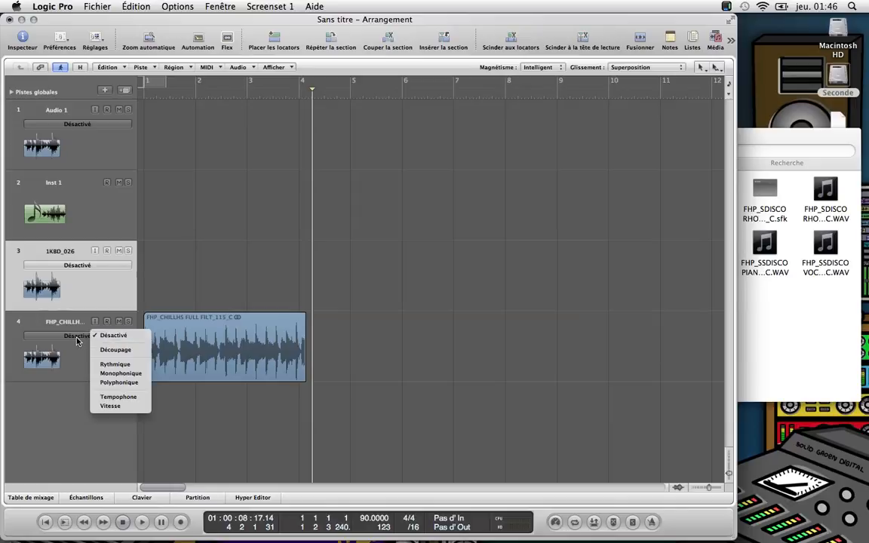
pyautogui.click(77, 341)
pyautogui.click(85, 342)
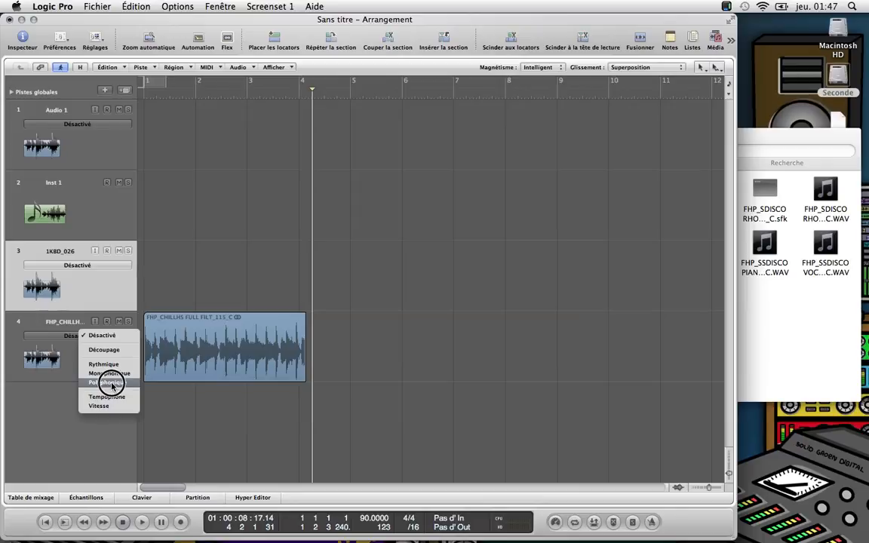
pyautogui.click(111, 383)
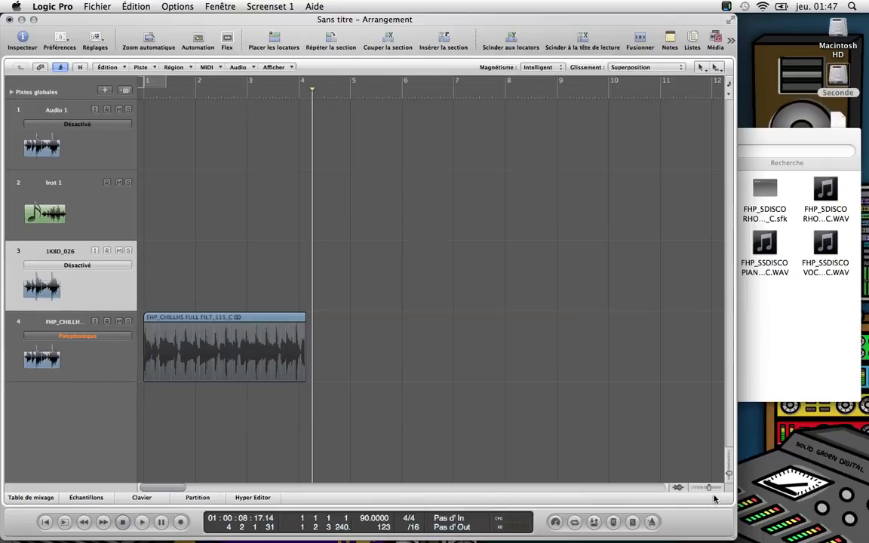
# - Stretch the FHP_CHILLHS loop region on track 4 with Flex so that it ends exactly at bar 5
pyautogui.moveTo(711, 488); pyautogui.dragTo(717, 488)
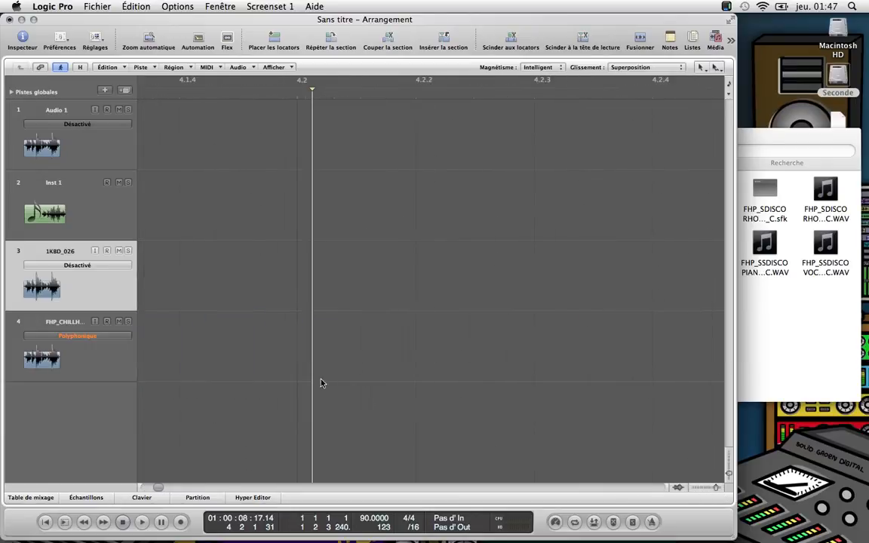
pyautogui.hscroll(-8, 317, 383)
pyautogui.hscroll(-15, 318, 383)
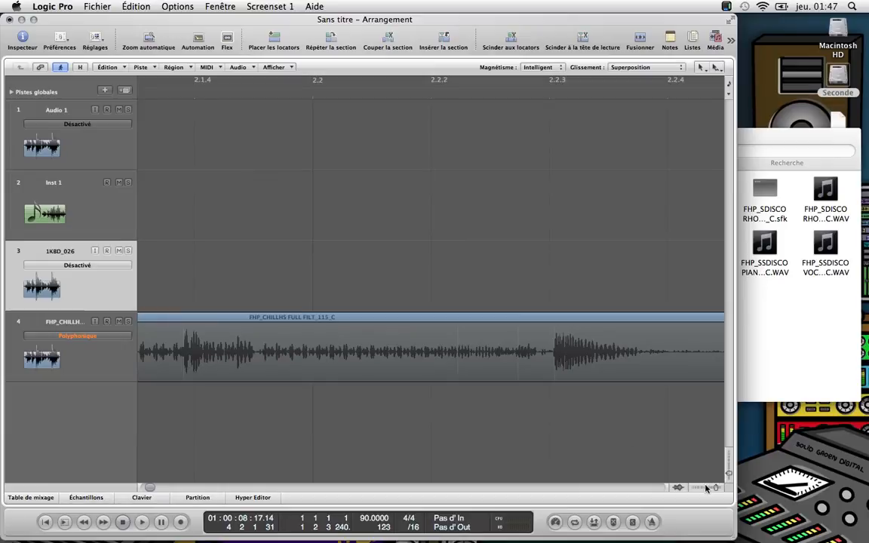
pyautogui.moveTo(717, 488)
pyautogui.mouseDown()
pyautogui.moveTo(703, 489)
pyautogui.moveTo(711, 490)
pyautogui.mouseUp()
pyautogui.hscroll(-5, 454, 425)
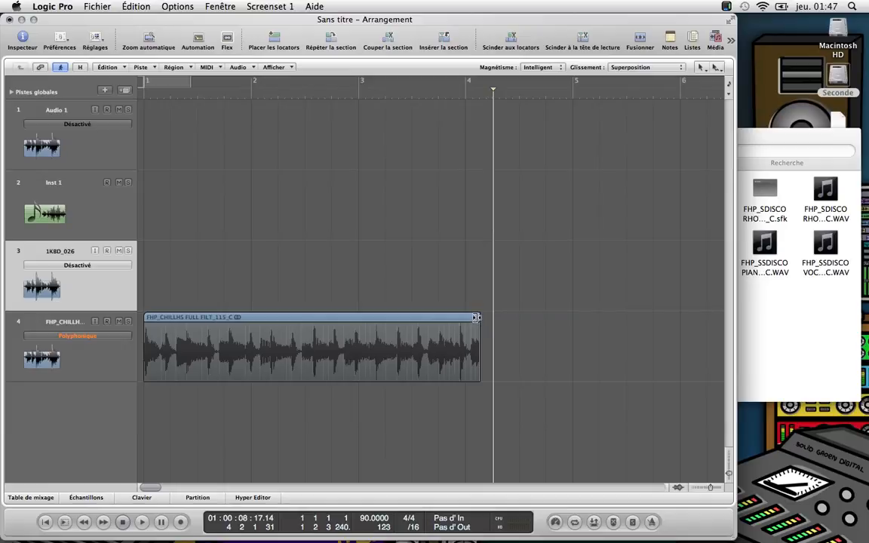
pyautogui.moveTo(476, 317); pyautogui.dragTo(542, 336)
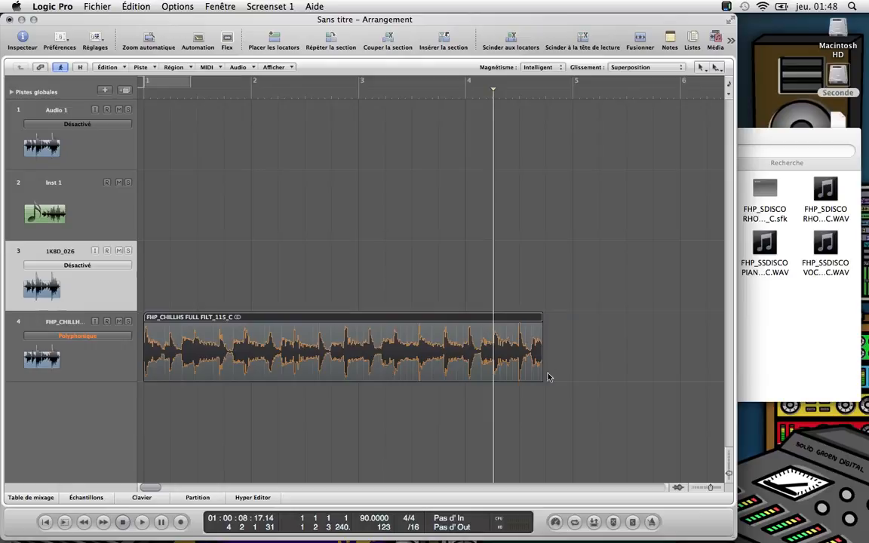
pyautogui.moveTo(541, 379); pyautogui.dragTo(608, 402)
pyautogui.moveTo(539, 319); pyautogui.dragTo(573, 332)
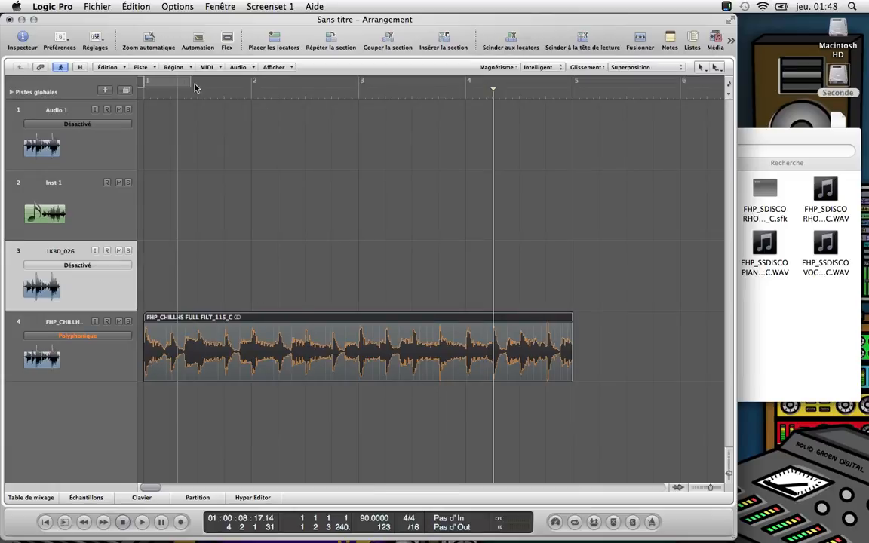
# - Set the cycle area from bar 1 to bar 5 and play the stretched loop at a raised system volume
pyautogui.click(193, 84)
pyautogui.moveTo(192, 85); pyautogui.dragTo(574, 147)
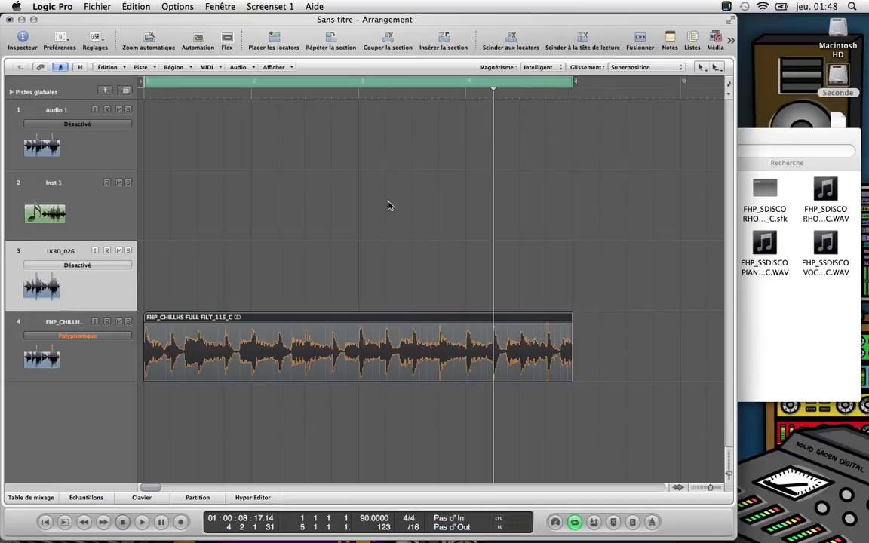
pyautogui.press('space')
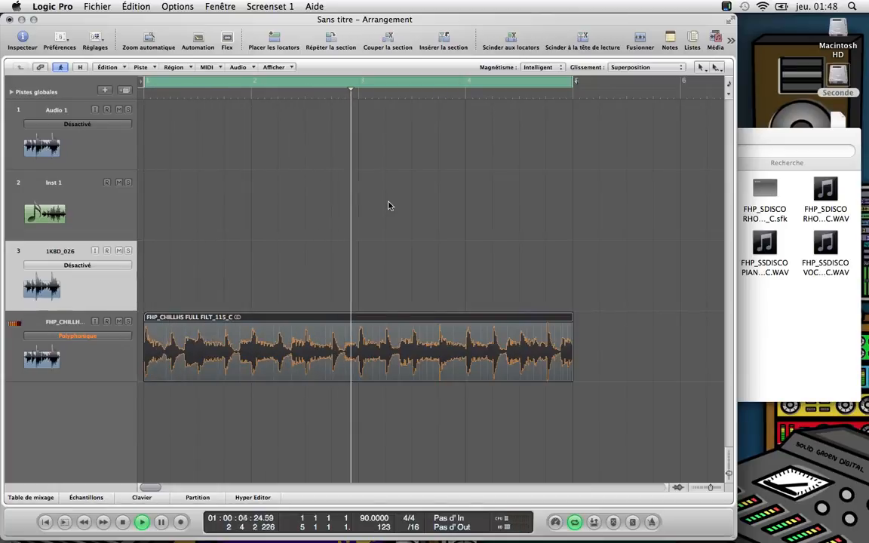
pyautogui.press('XF86AudioRaiseVolume')
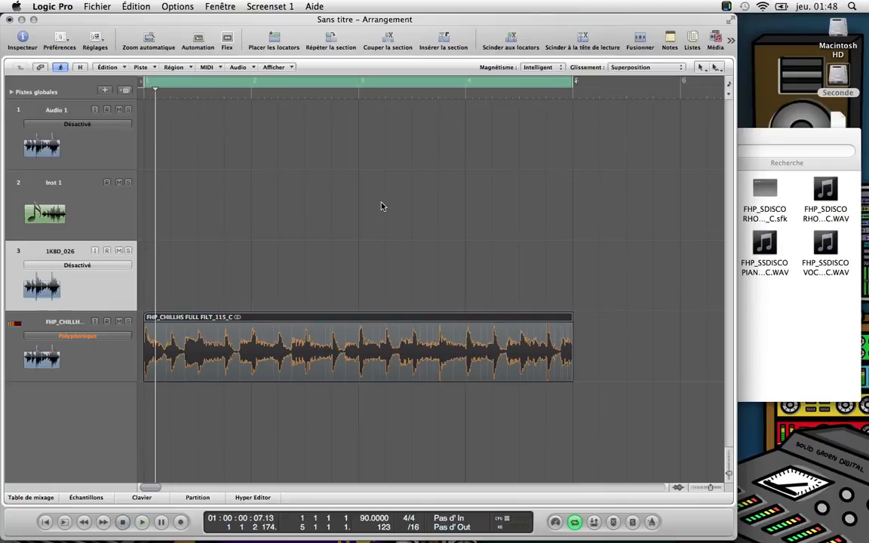
# - Enlarge the arrangement window to the full screen and set the project tempo to 138
pyautogui.click(34, 20)
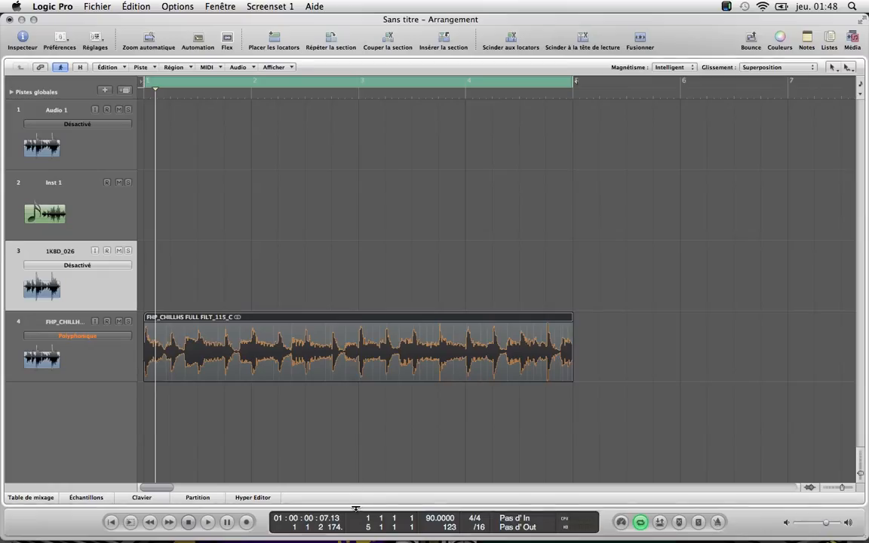
pyautogui.moveTo(430, 525); pyautogui.dragTo(429, 460)
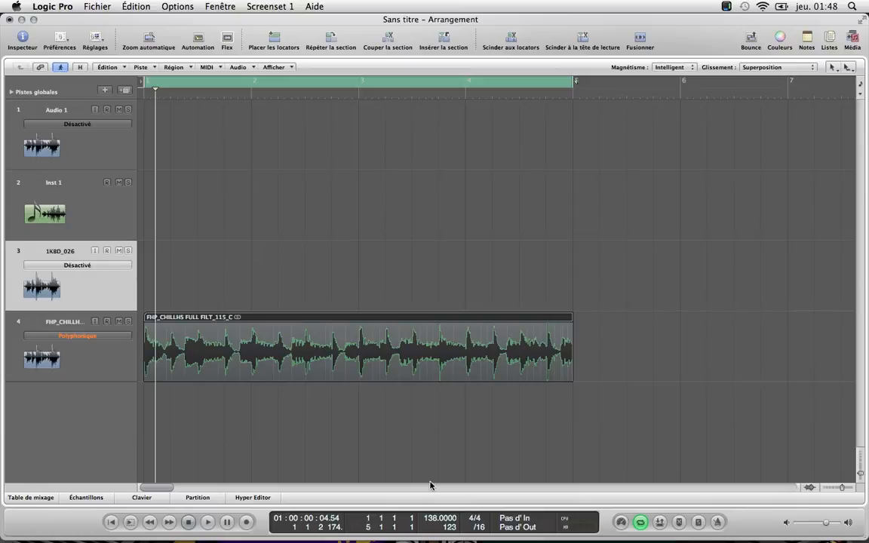
# - Play the FHP_CHILLHS loop at the new tempo, restart it from the beginning and stop playback
pyautogui.press('space')
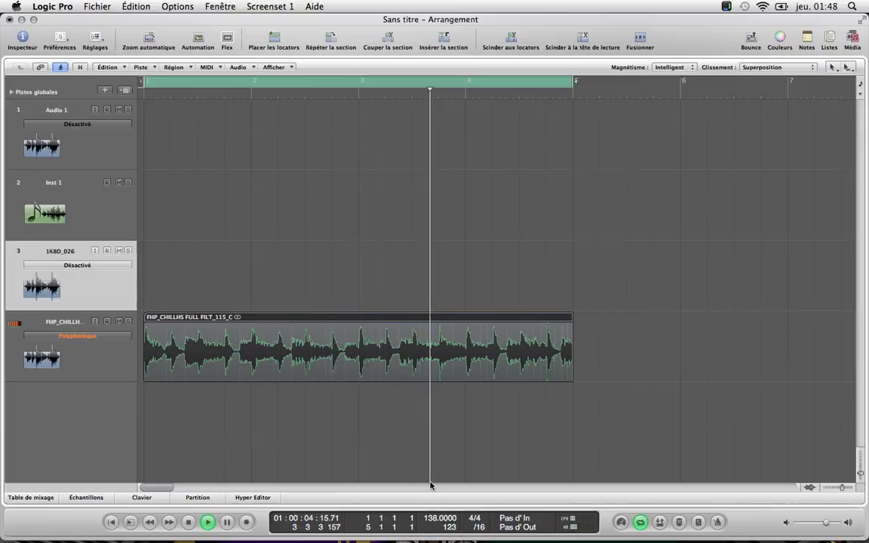
pyautogui.press('Return')
pyautogui.press('space')
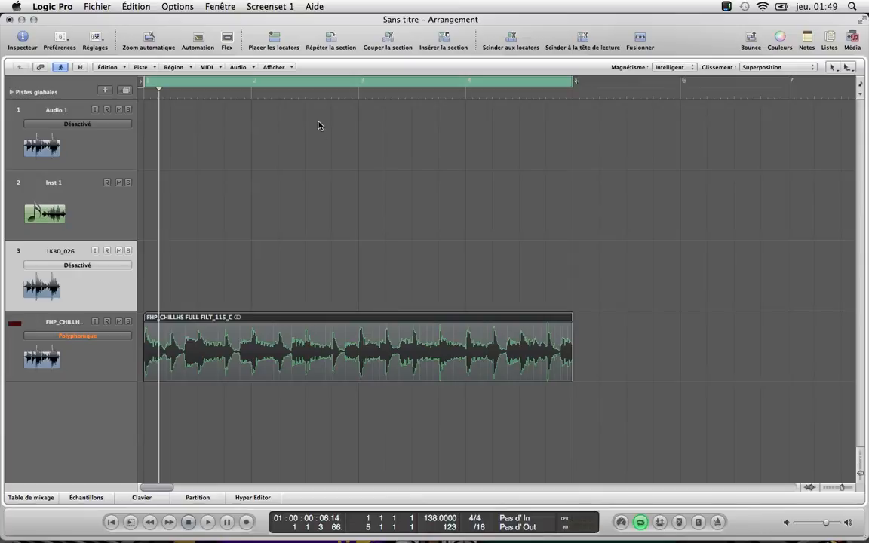
# - Turn off the cycle area and hide the Flex mode settings on the audio tracks
pyautogui.click(304, 79)
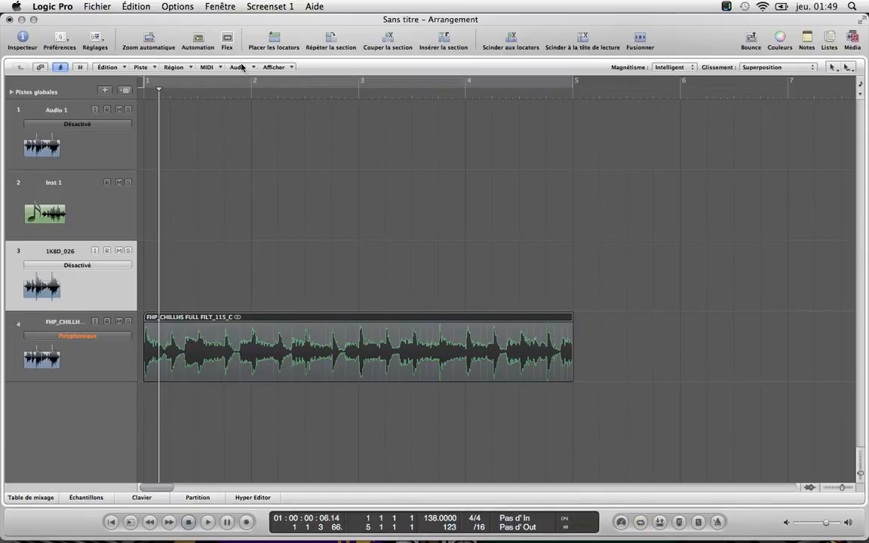
pyautogui.click(227, 42)
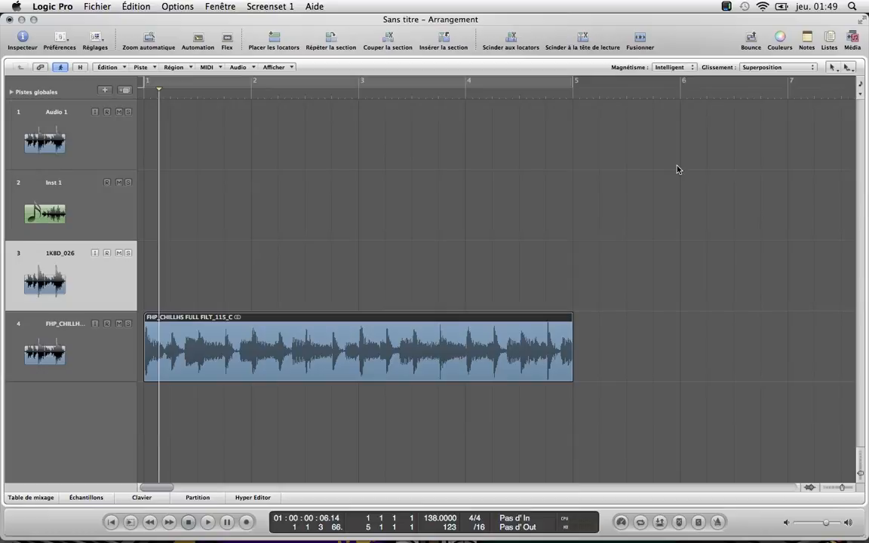
# - Display the mixer below the arrangement tracks
pyautogui.press('x')
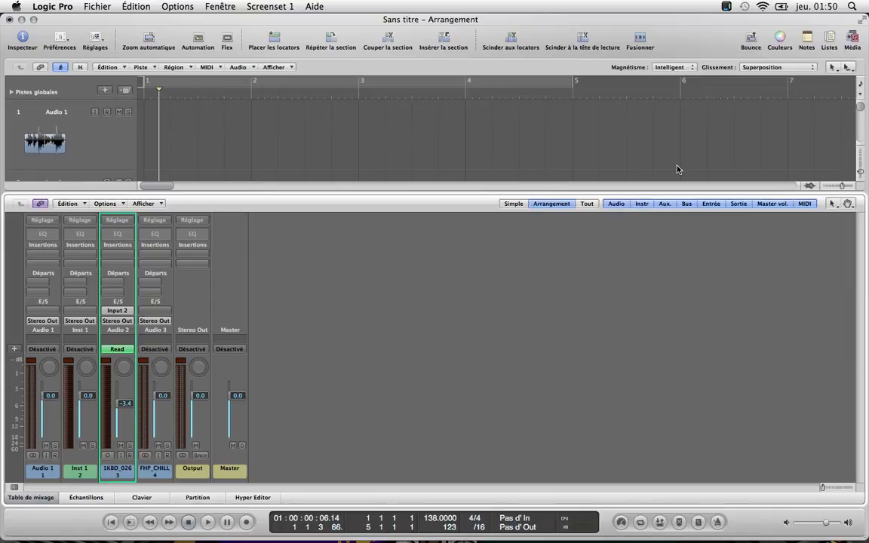
pyautogui.moveTo(562, 527)
pyautogui.click(487, 527)
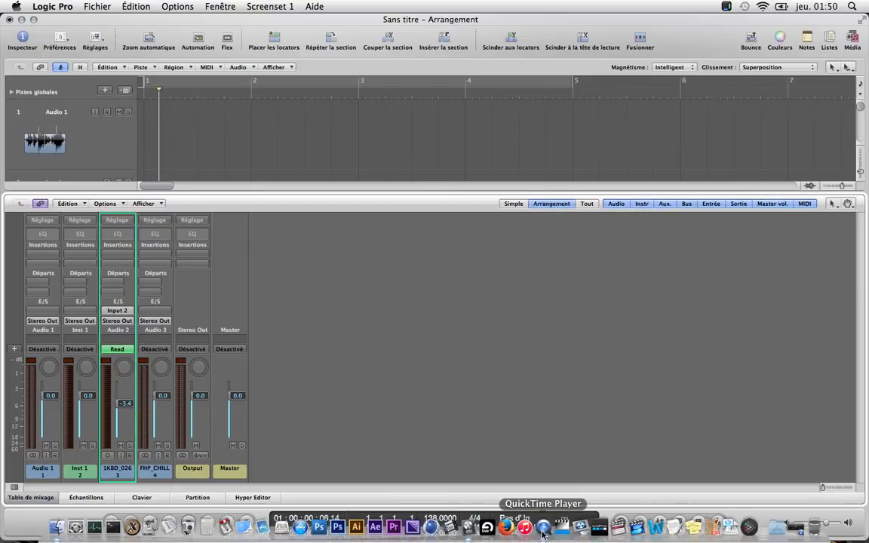